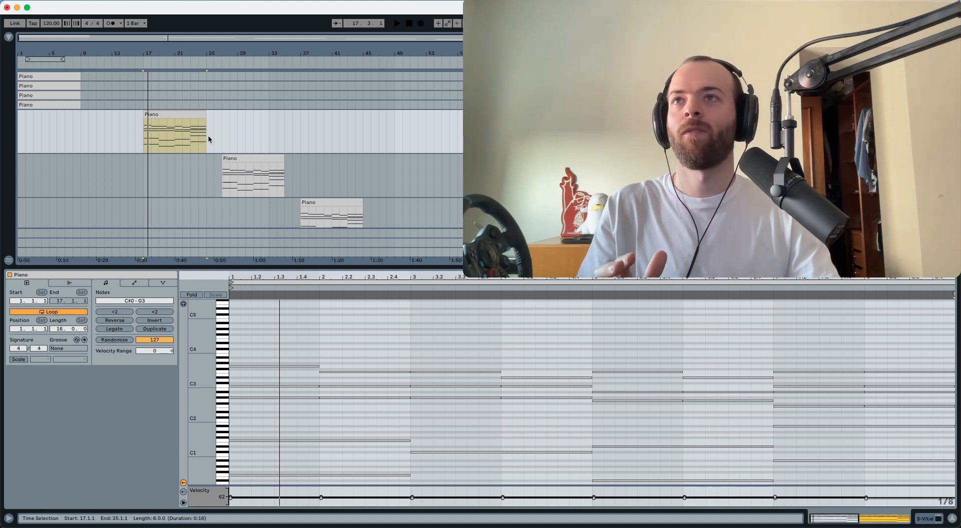
Open the Piano clip at bar 17 and examine its chord notes and the low bass notes down to C0
double_click(184, 115)
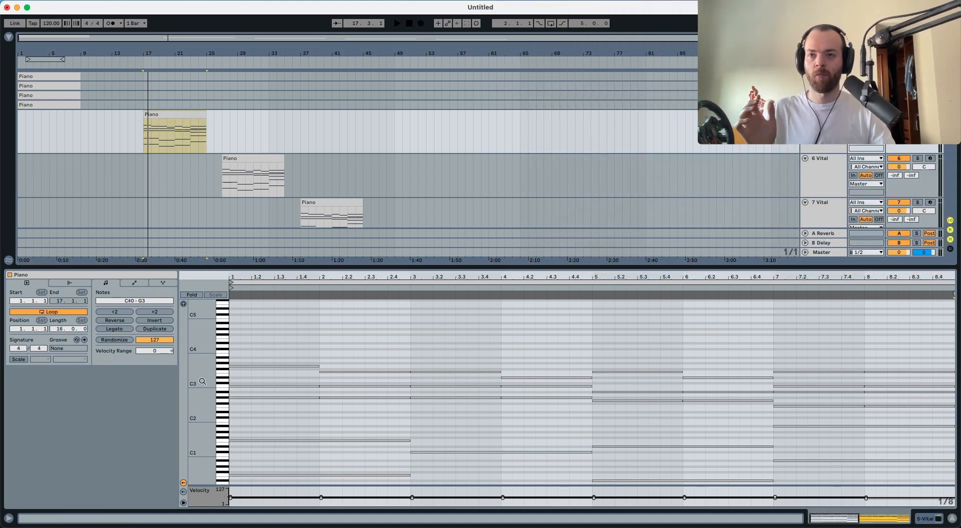
scroll(205, 384, "down", 3)
scroll(202, 382, "down", 1)
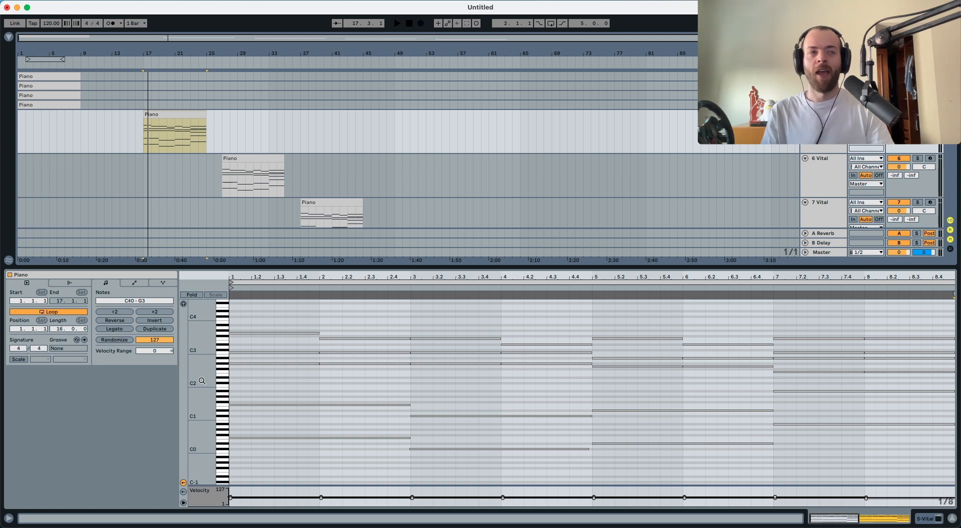
Lower the volume of the Vital and audio tracks together to -5.0 dB
left_click(832, 146)
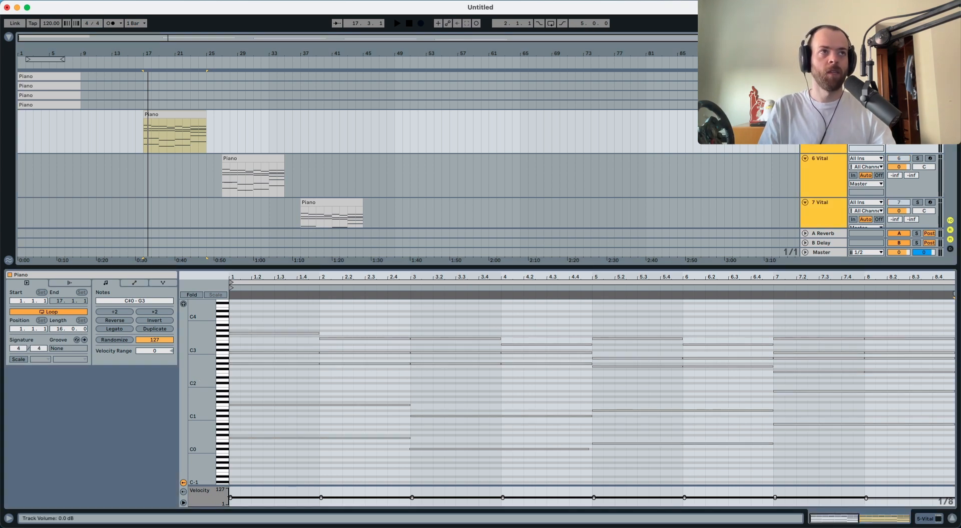
left_click_drag(899, 122, 898, 125)
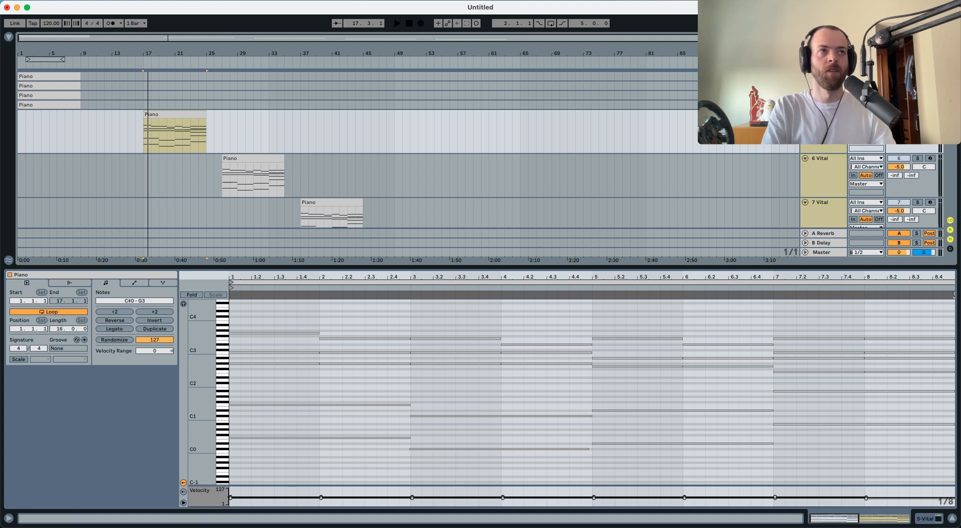
Play the Piano clip that starts at bar 17 to hear its chord progression
left_click(181, 116)
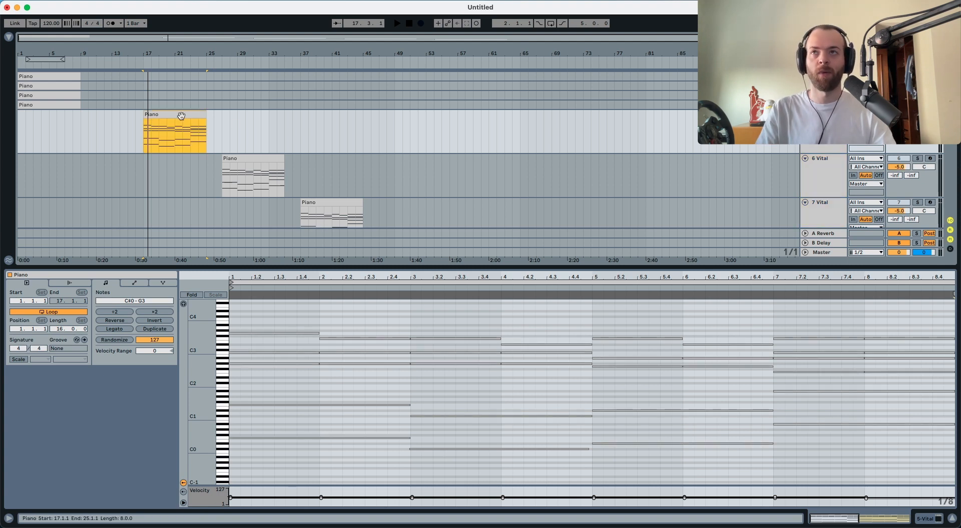
key("space")
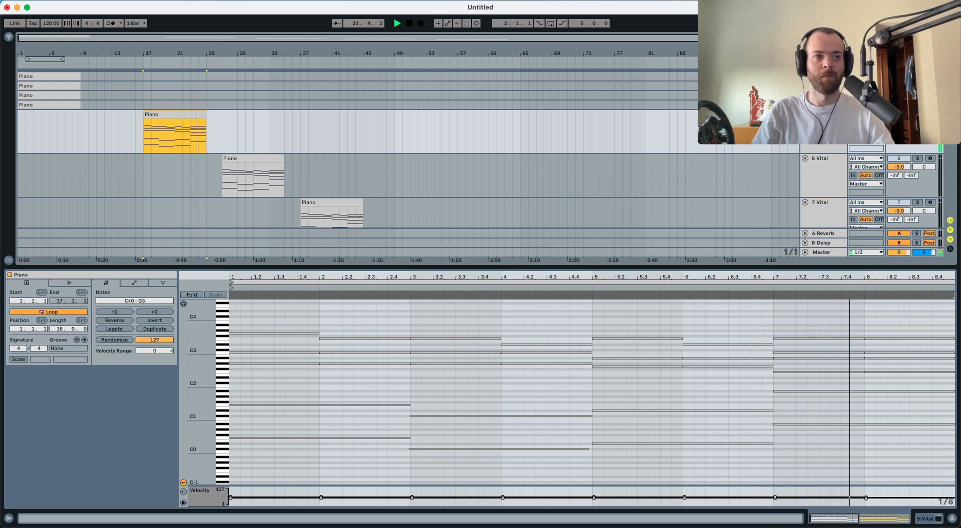
key("space")
Audition the four pad clips on tracks 5 to 8 one after another, soloing the track being heard
double_click(823, 115)
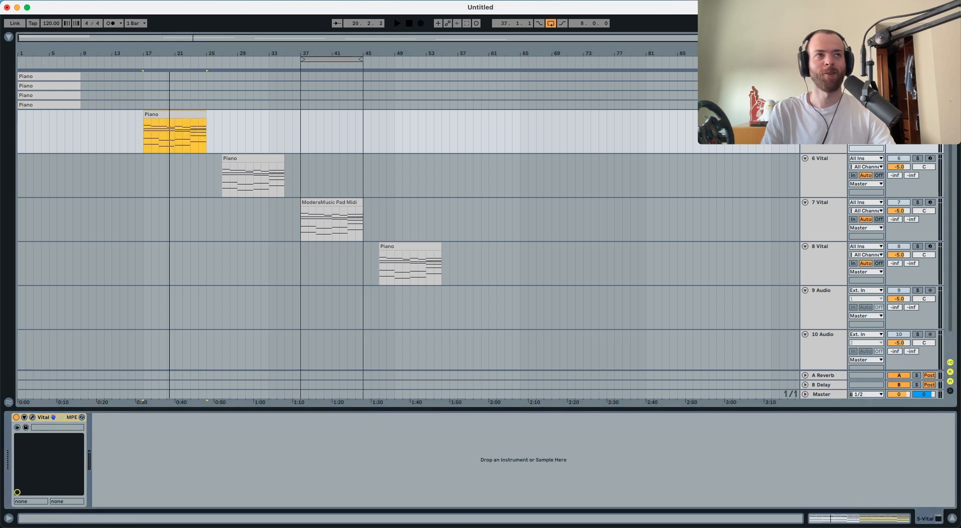
key("space")
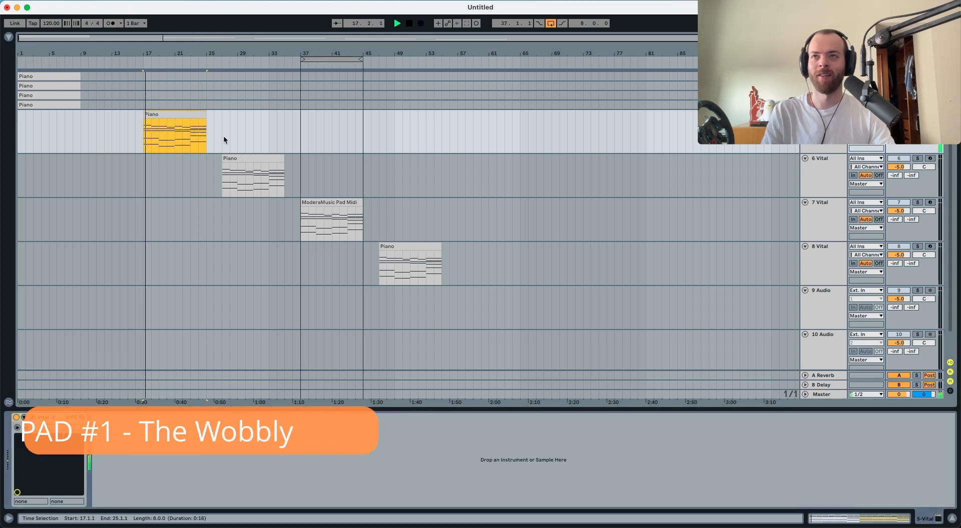
key("space")
left_click(249, 158)
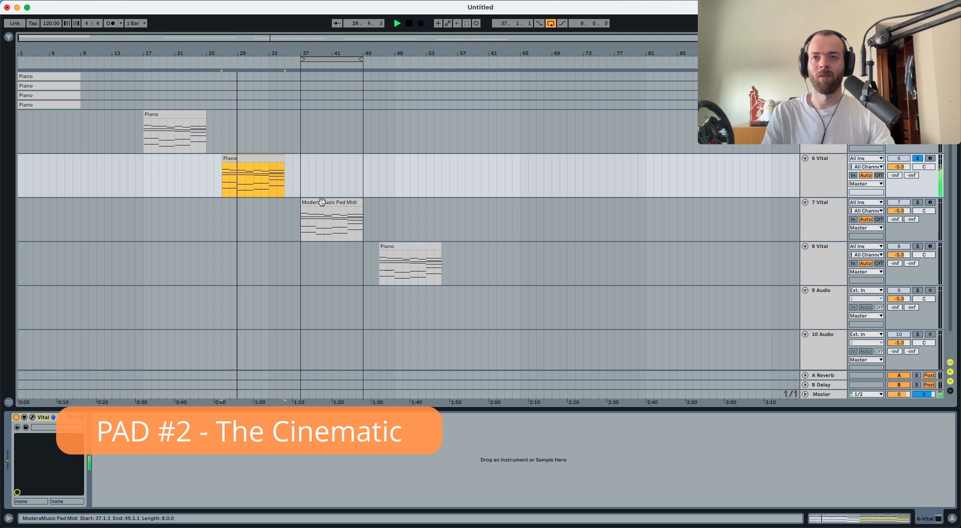
left_click(300, 228)
key("space")
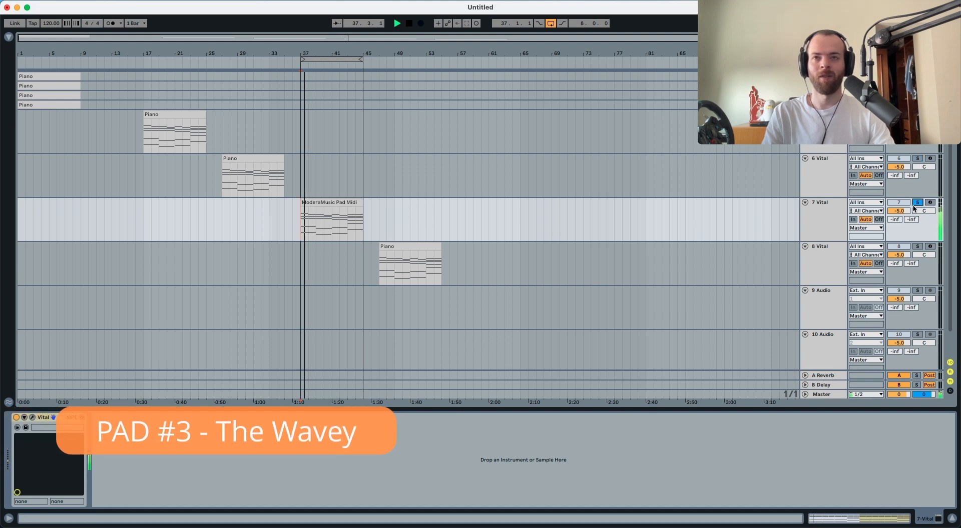
key("space")
left_click(916, 203)
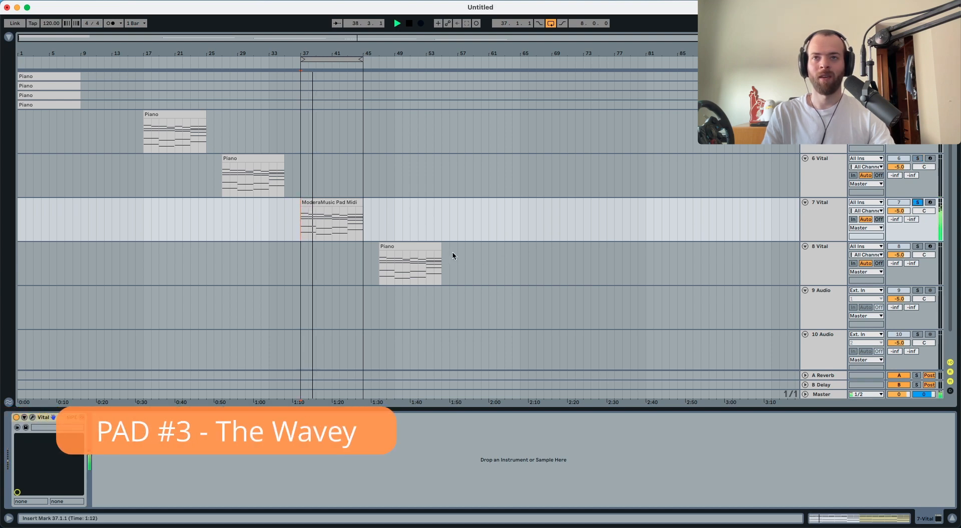
left_click(916, 248)
left_click(399, 245)
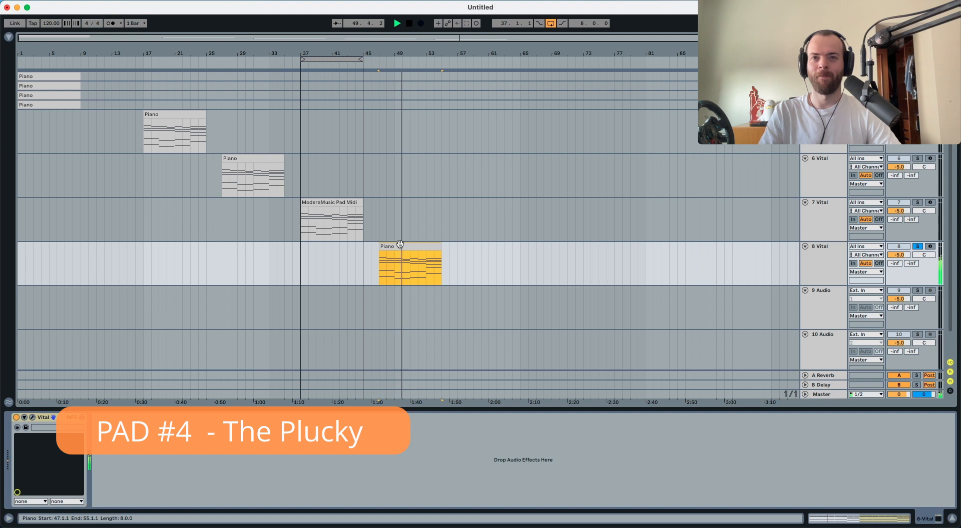
key("space")
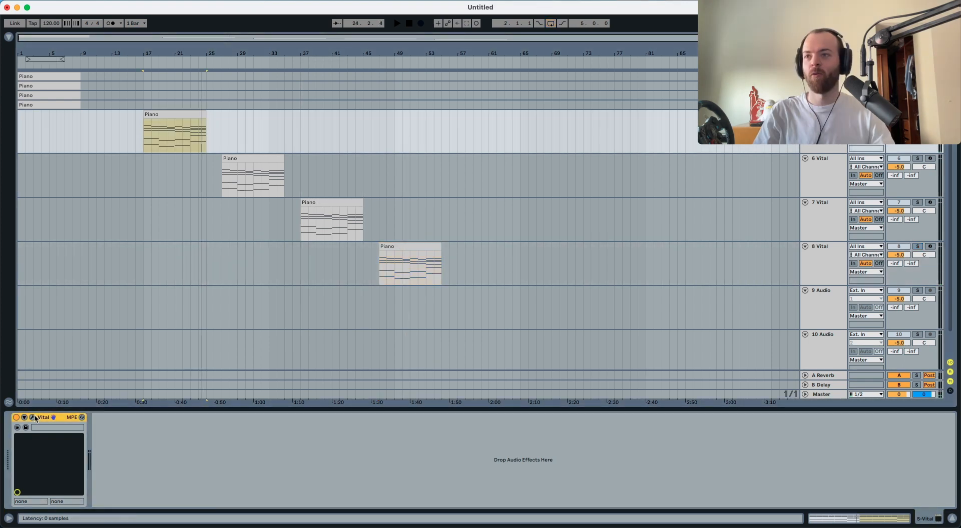
Open Vital on track 5 and give oscillator 1 7 unison voices with 11% unison detune
left_click(32, 418)
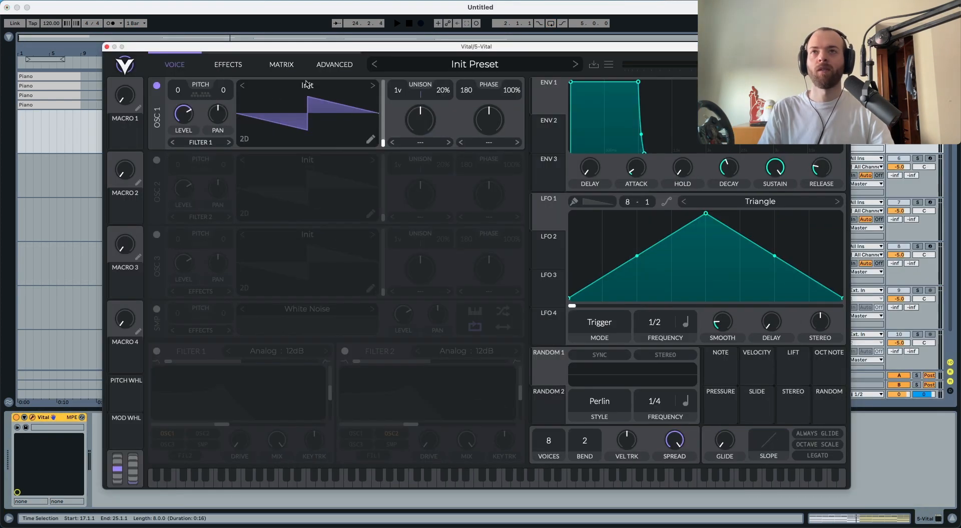
key("space")
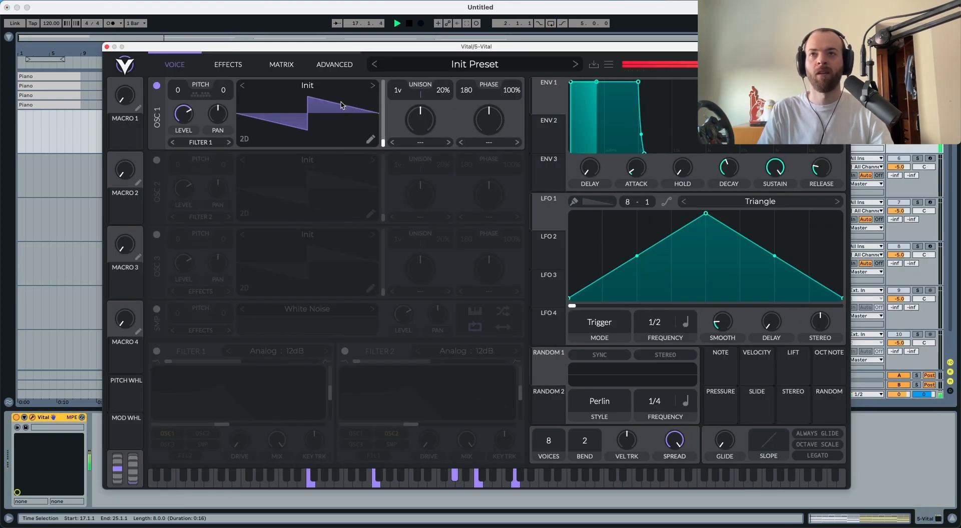
key("space")
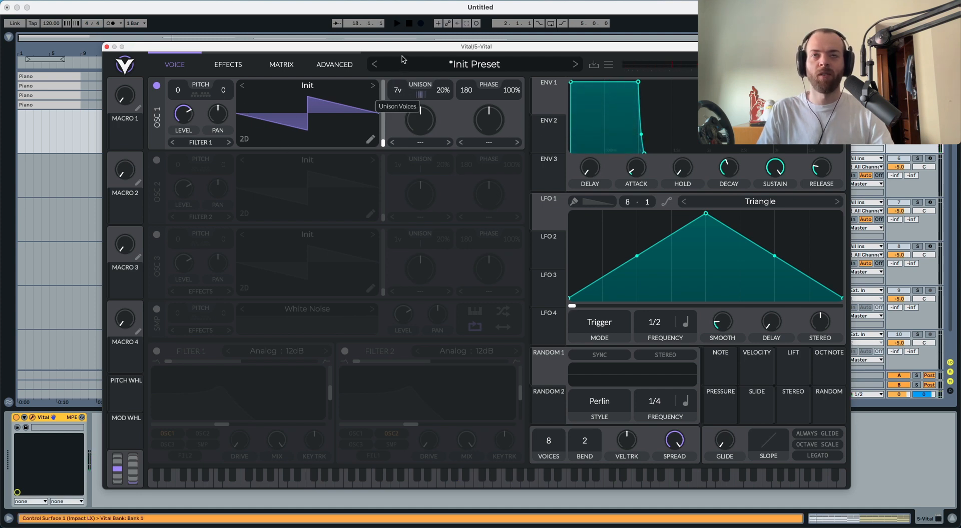
key("space")
left_click_drag(443, 90, 441, 104)
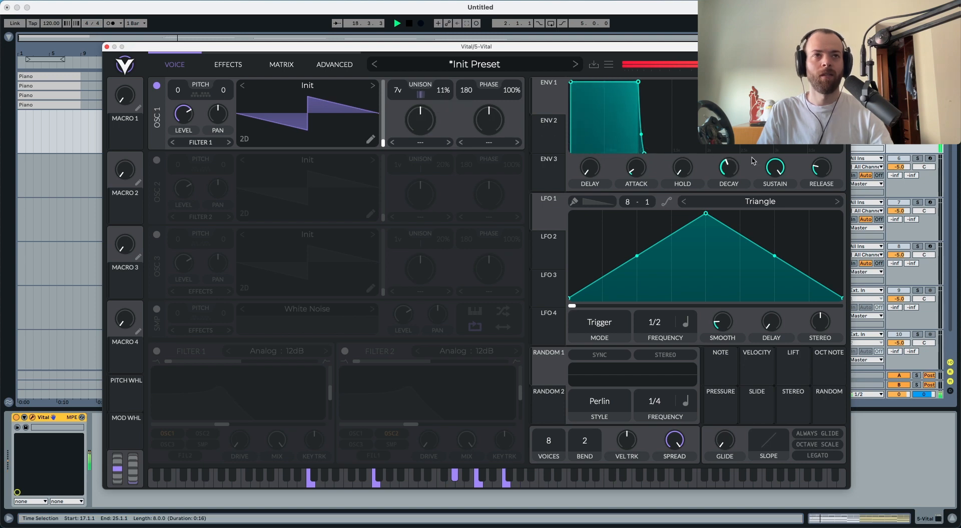
Raise envelope 1's release to 1.244 secs while the clip plays
left_click_drag(821, 168, 821, 144)
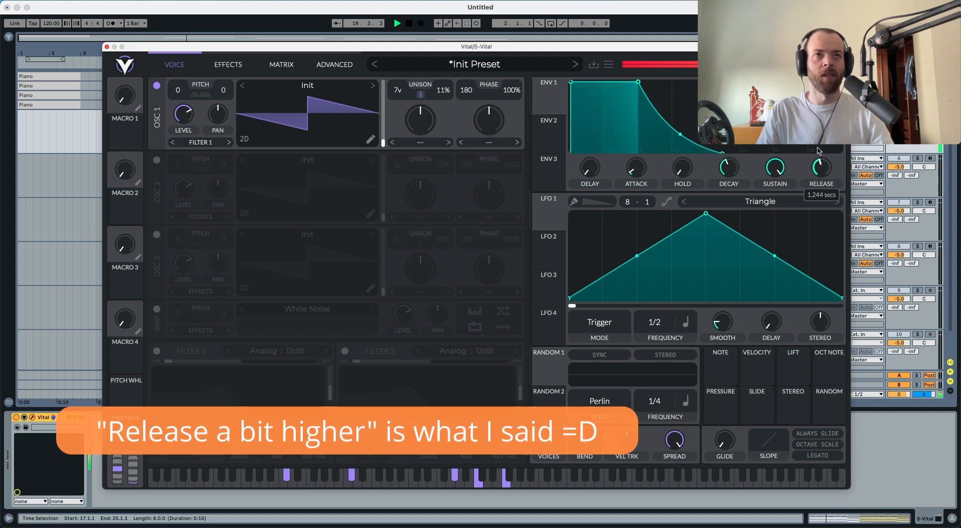
key("space")
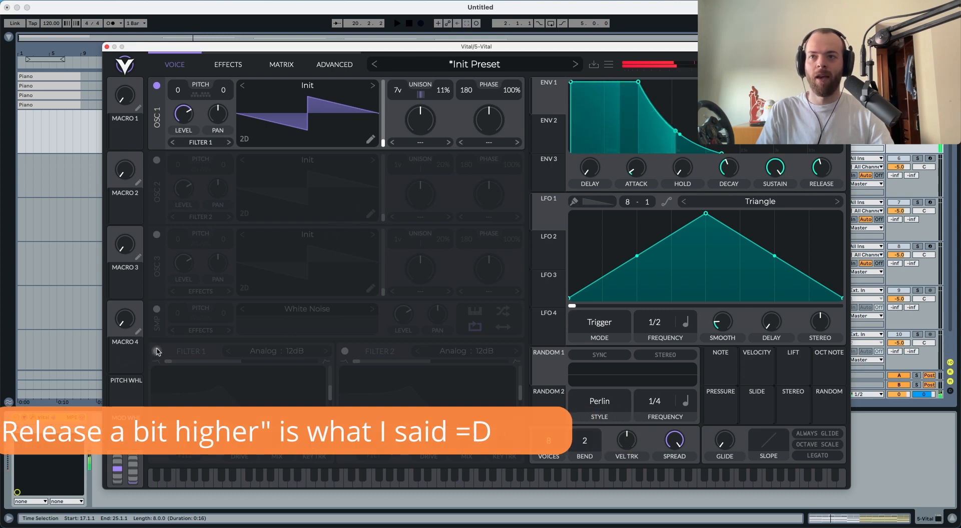
Enable Filter 1 on oscillator 1, set its cutoff to about 10.58 semitones and raise the resonance slightly
left_click(157, 351)
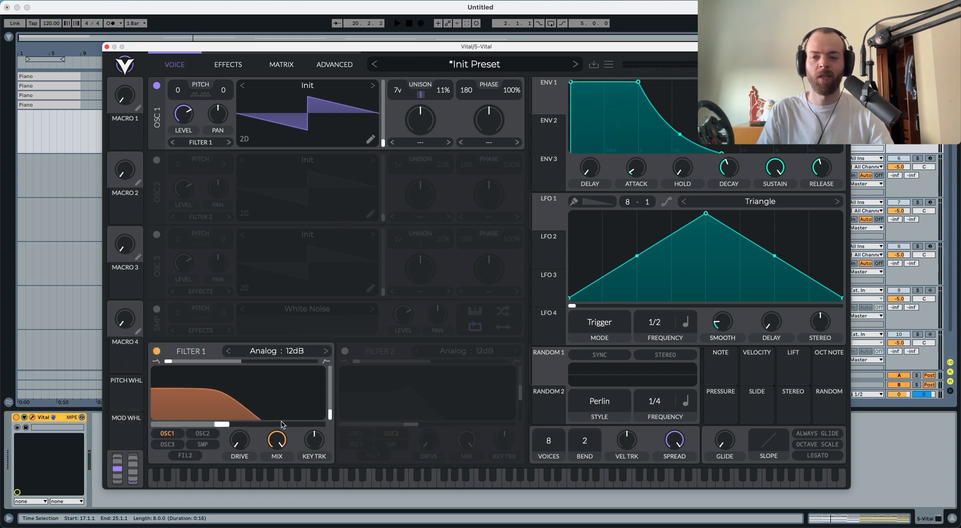
key("space")
left_click_drag(222, 424, 234, 425)
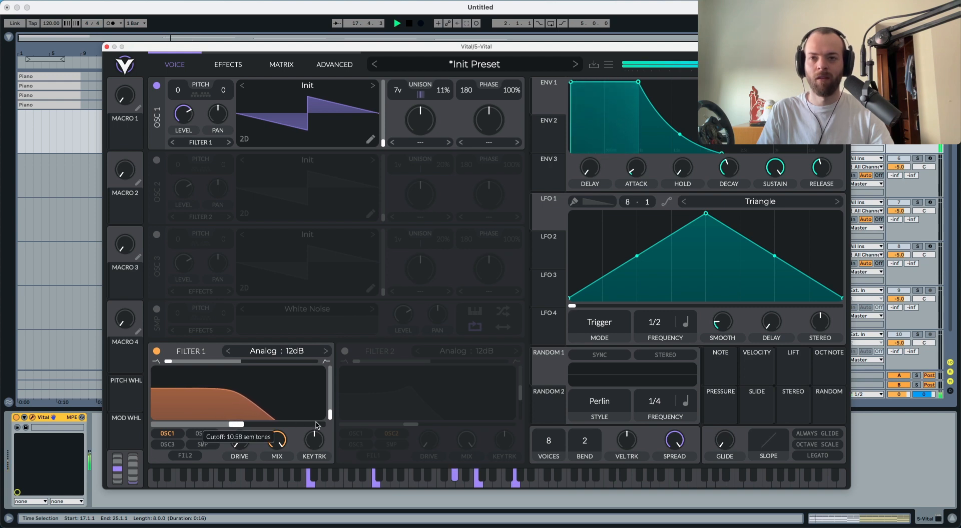
left_click_drag(330, 414, 329, 409)
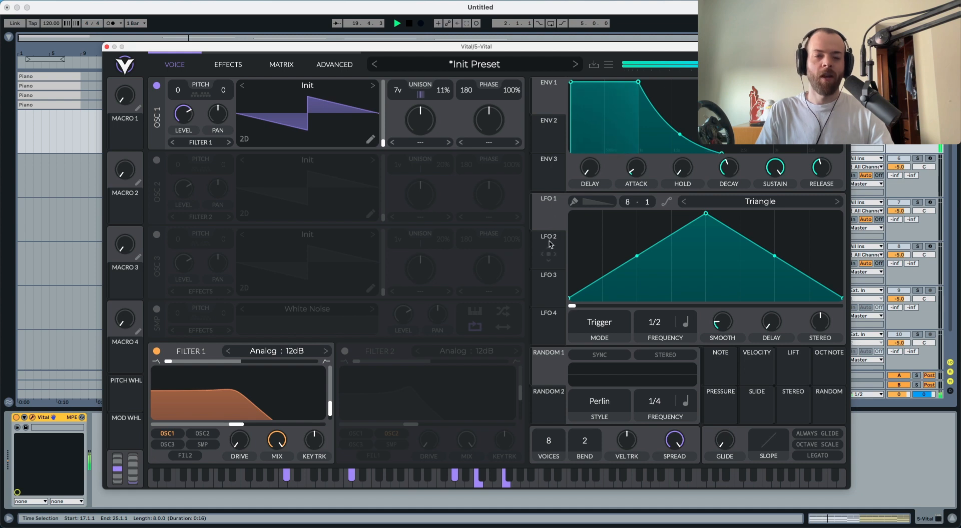
key("space")
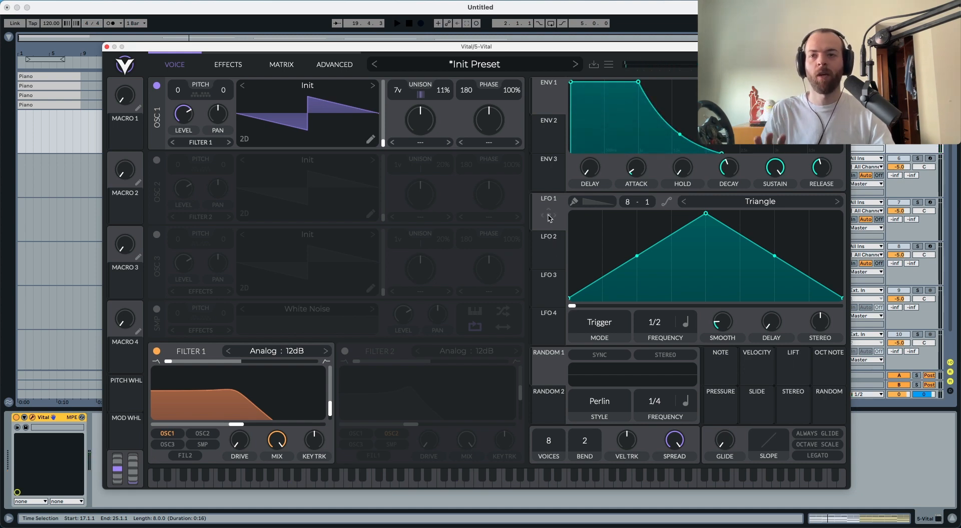
Modulate Filter 1's cutoff with LFO 1 by an amount of 28.88 and set the LFO frequency to 4/1
left_click_drag(549, 218, 238, 416)
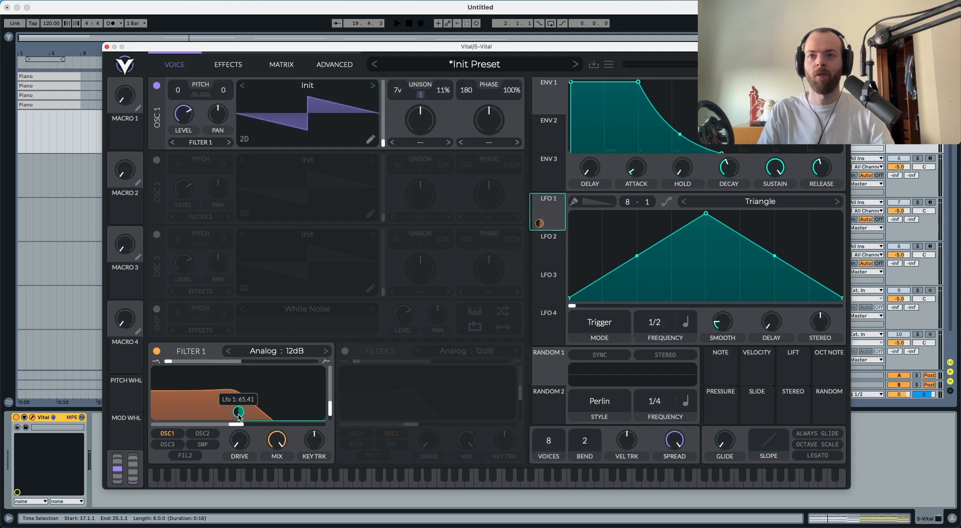
key("space")
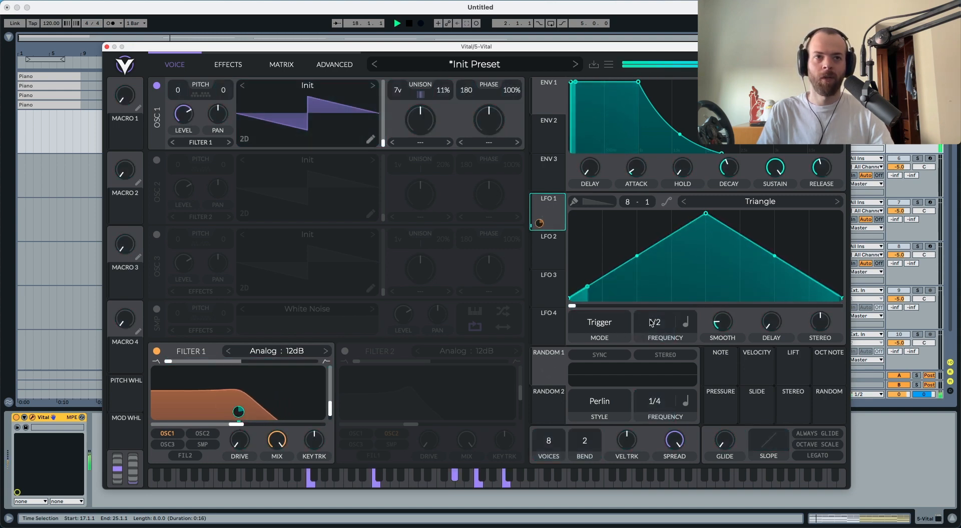
left_click_drag(653, 321, 645, 370)
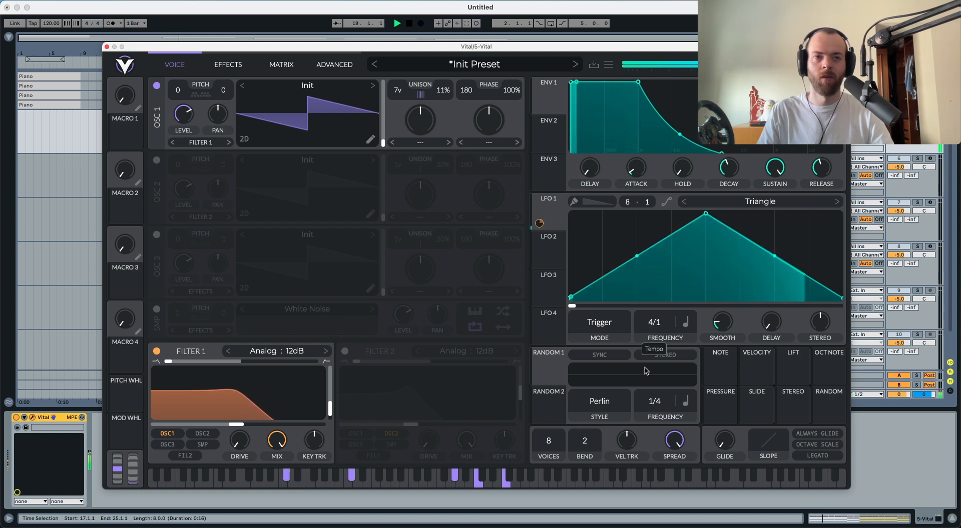
mouse_move(247, 422)
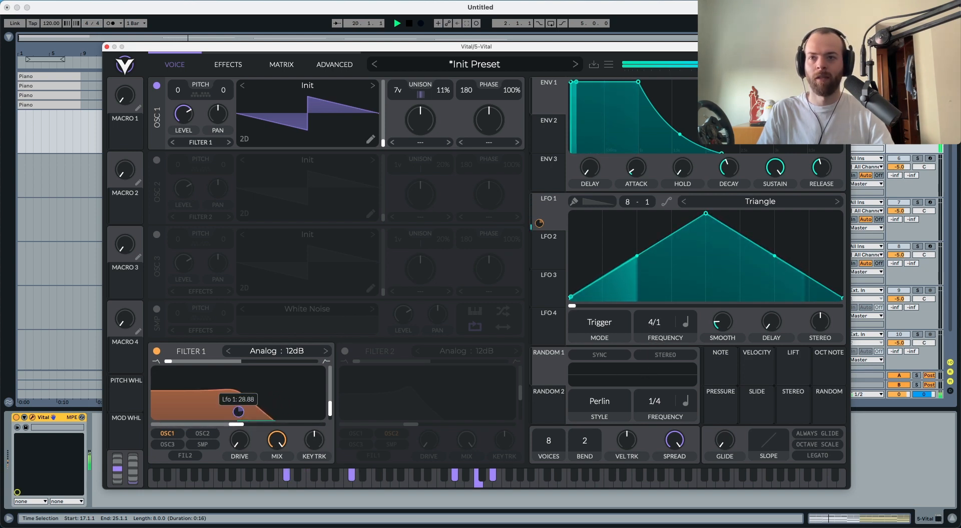
key("space")
Change LFO 1's mode to Sync and play the clip to hear the filter movement
left_click(599, 322)
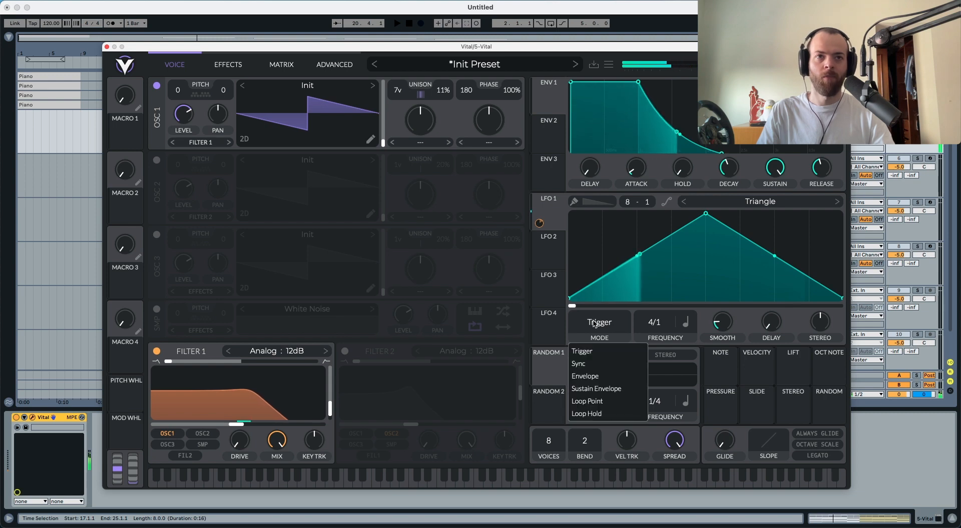
left_click(588, 376)
key("space")
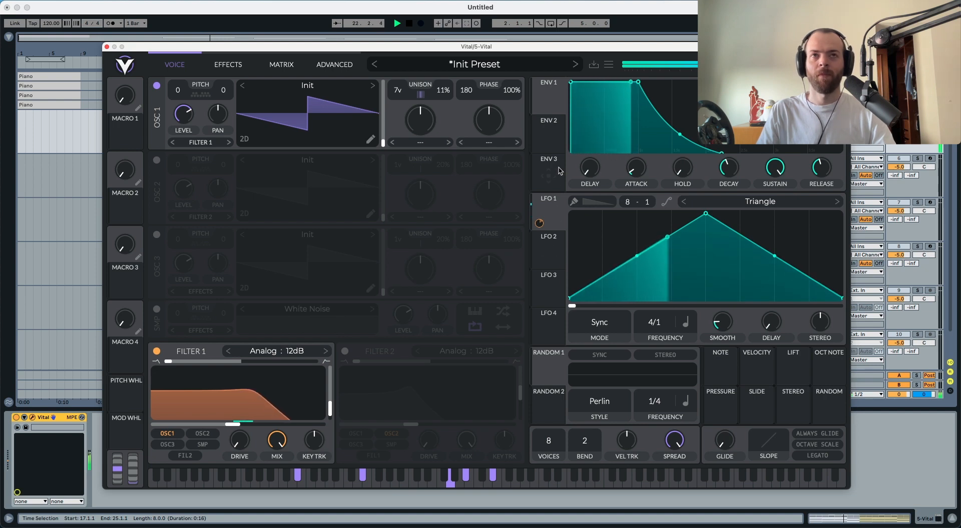
key("space")
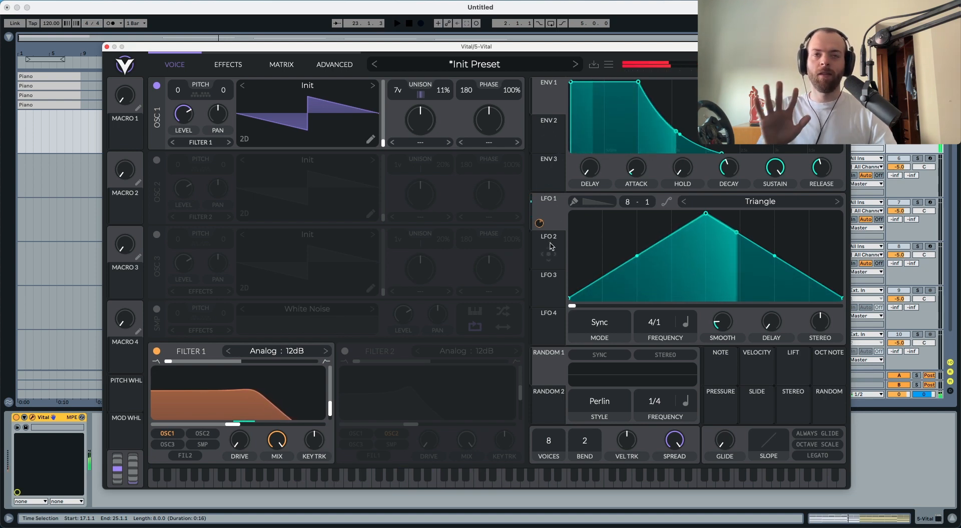
Assign LFO 2 to oscillator 1's fine tune and make that modulation bipolar in the modulation matrix
left_click_drag(550, 255, 218, 96)
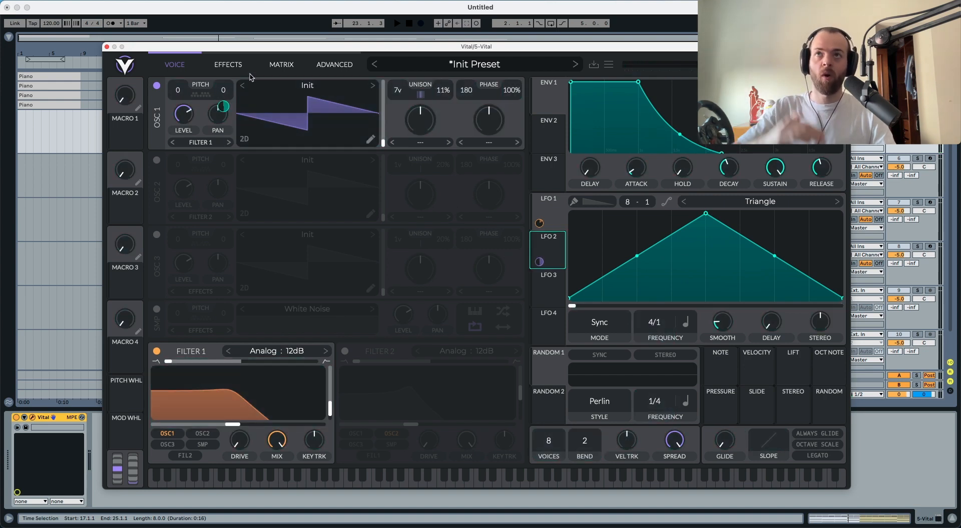
left_click(271, 66)
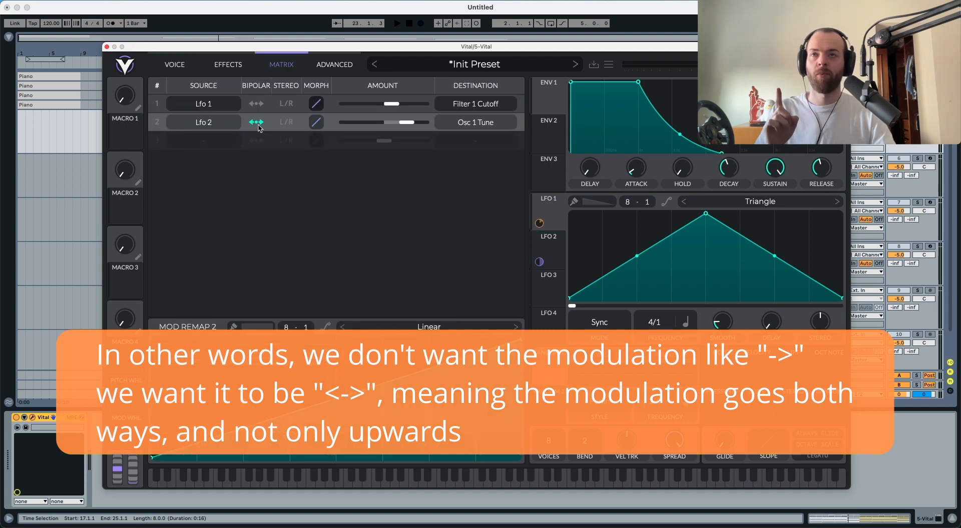
left_click(176, 66)
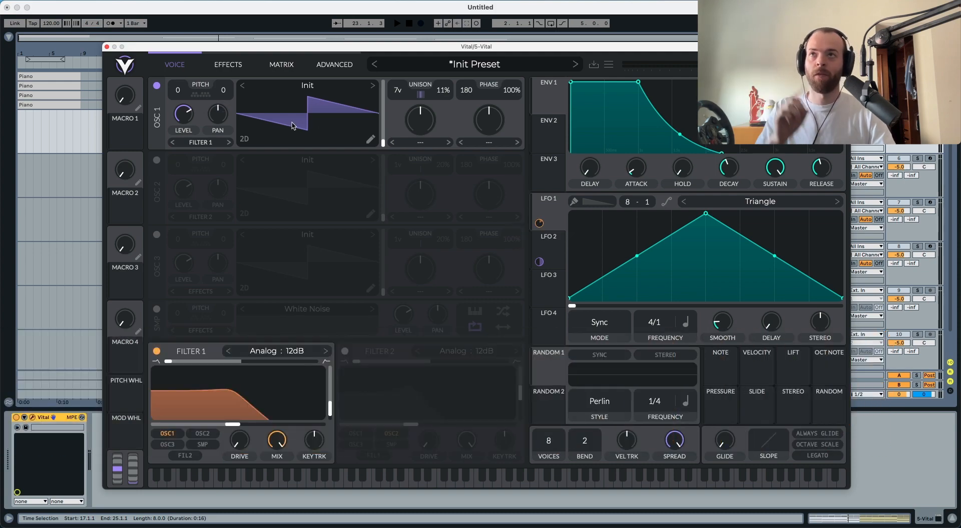
Set LFO 2's frequency to 1/8 and lower its modulation amount on oscillator 1's tune while the clip plays
key("space")
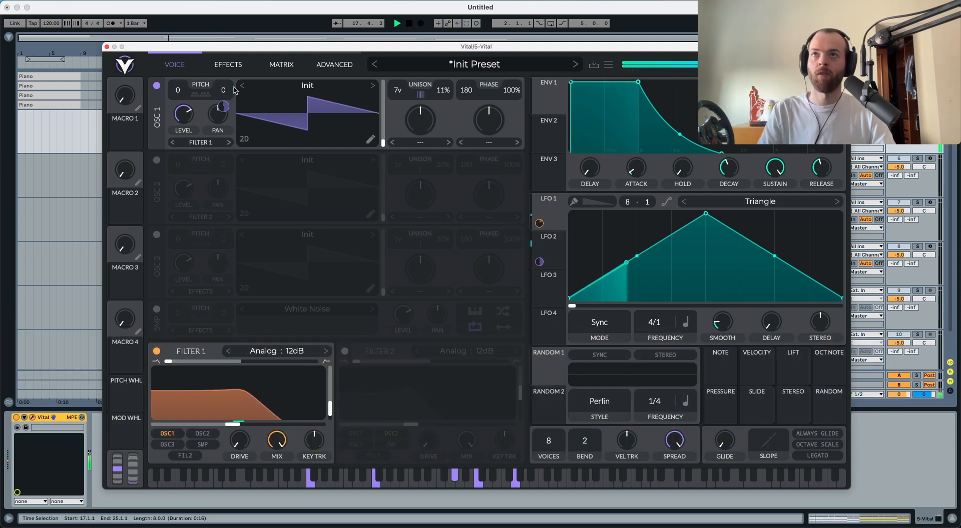
left_click(548, 248)
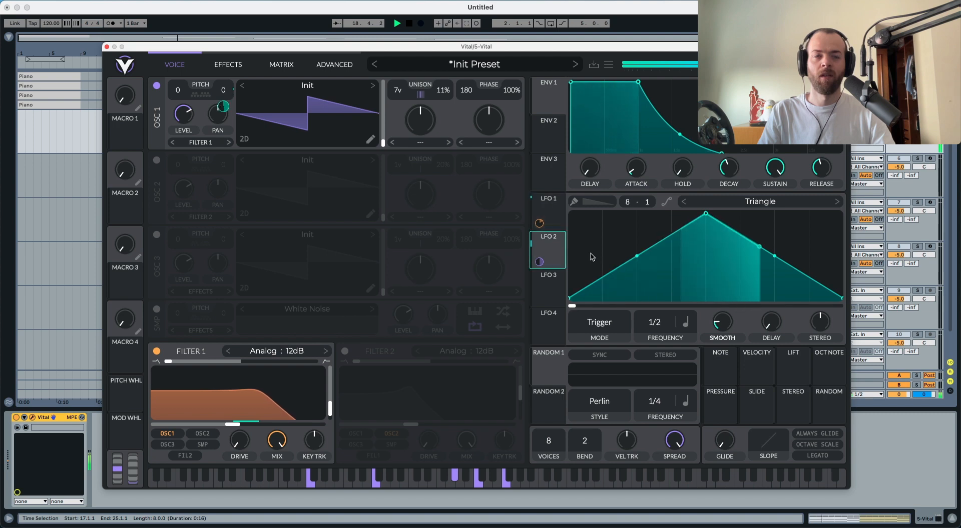
left_click_drag(654, 325, 661, 303)
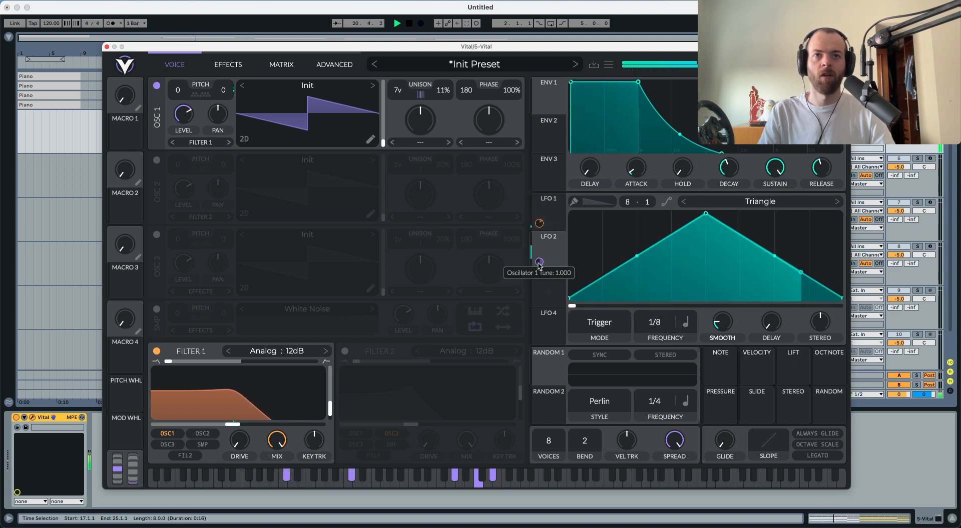
mouse_move(539, 262)
left_mouse_down()
mouse_move(539, 272)
mouse_move(539, 263)
left_mouse_up()
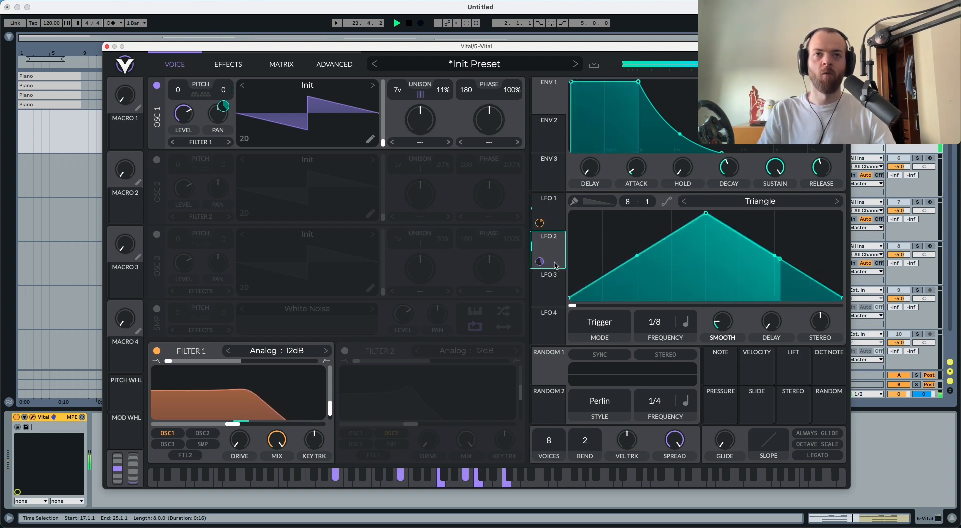
key("space")
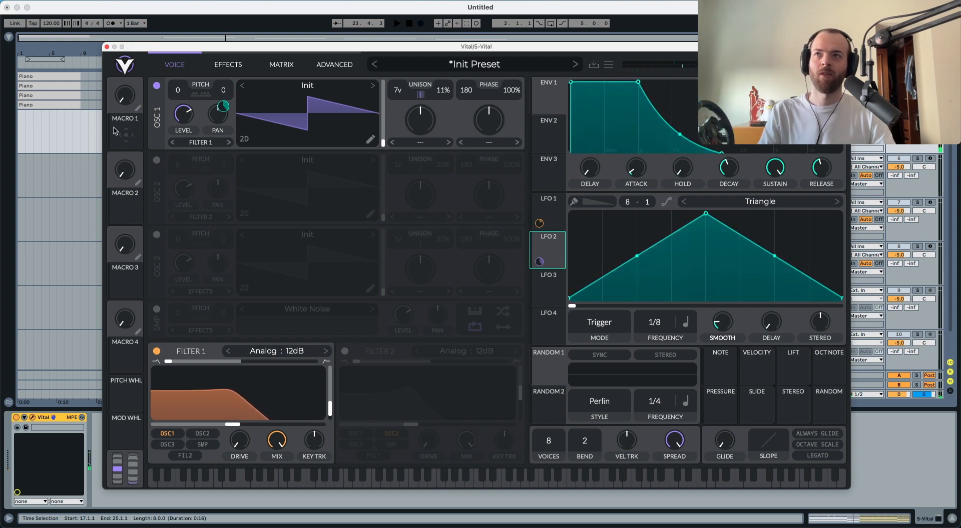
Assign Macro 1 to LFO 2's tune modulation amount and audition the clip with the macro fully raised
left_click_drag(127, 137, 465, 197)
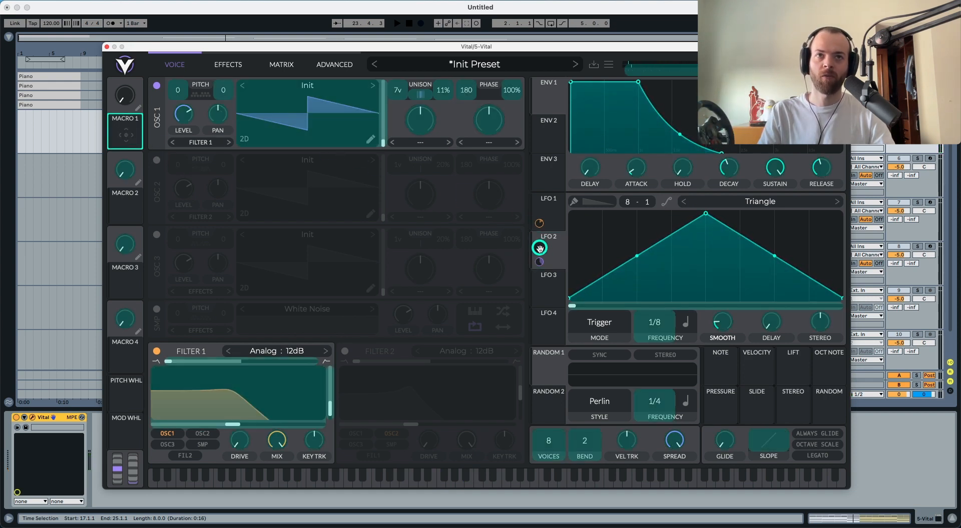
left_click_drag(539, 263, 540, 264)
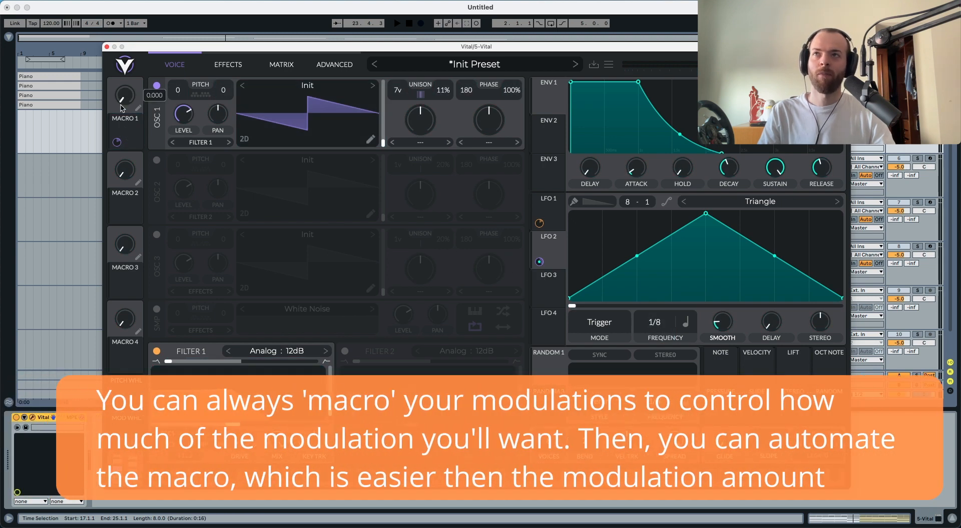
key("space")
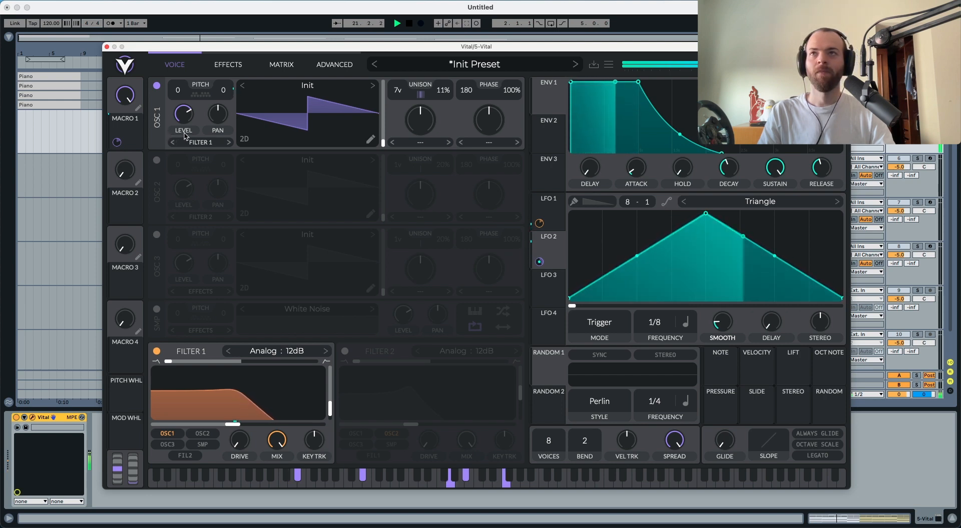
key("space")
Enable oscillator 2, route it to Filter 1 and load the Factory wavetable Harmonic Series
left_click(156, 160)
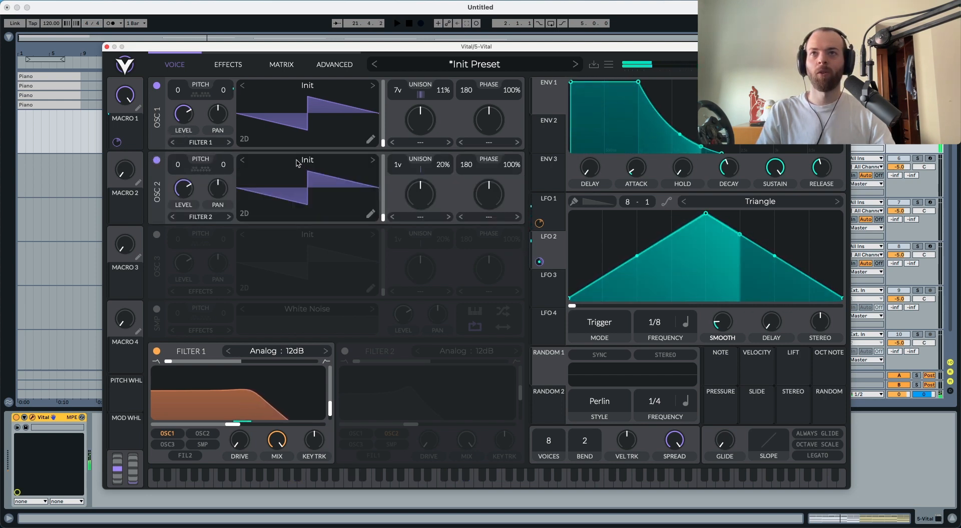
left_click(307, 160)
left_click(213, 219)
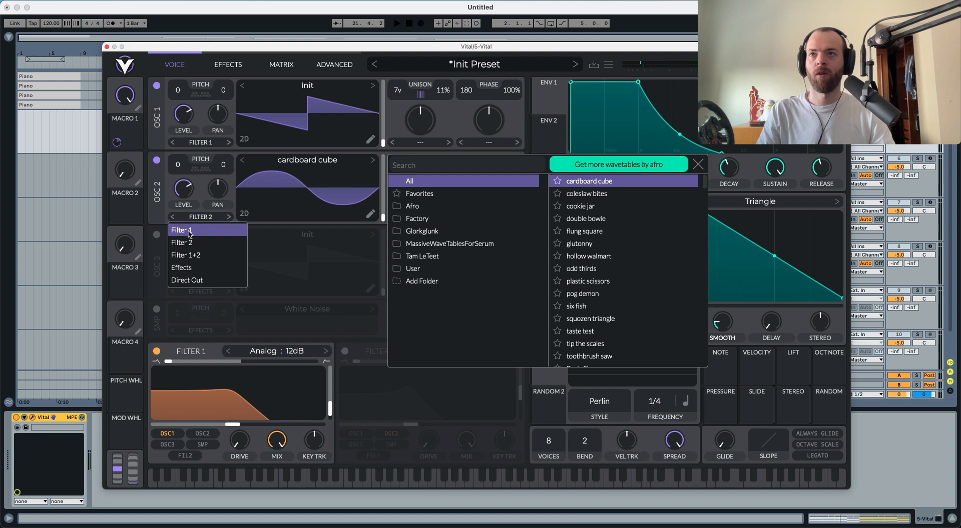
left_click(192, 227)
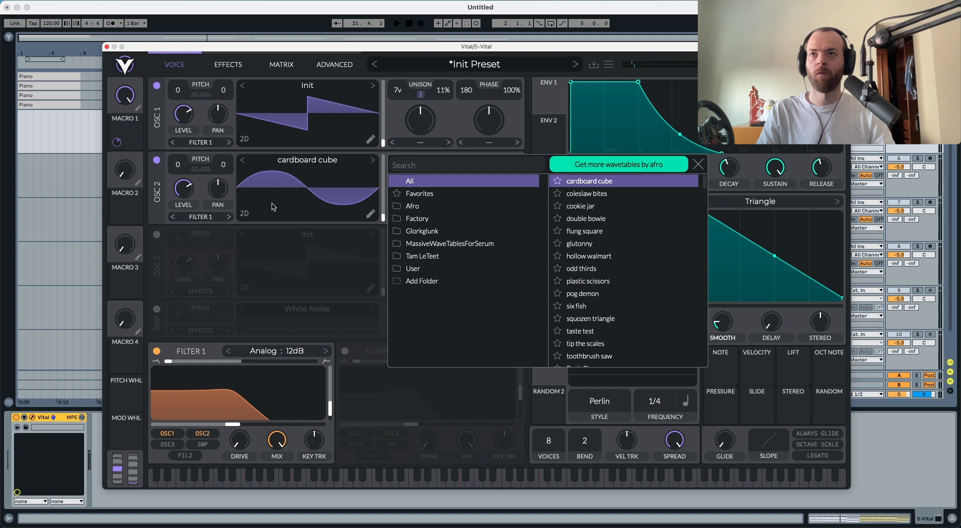
left_click(433, 222)
left_click(594, 232)
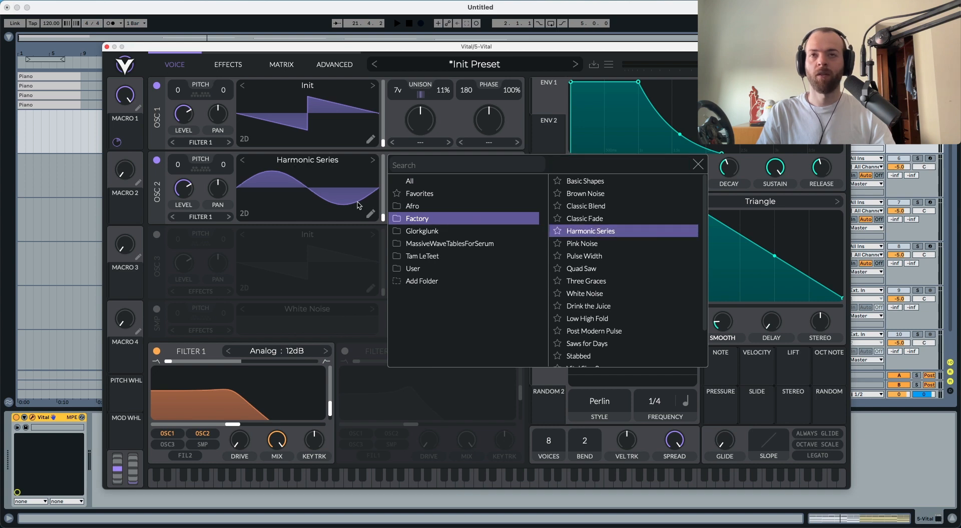
Raise oscillator 2's wavetable frame and set its unison to 7 voices with 13% detune while the clip plays
key("space")
left_click_drag(383, 220, 384, 210)
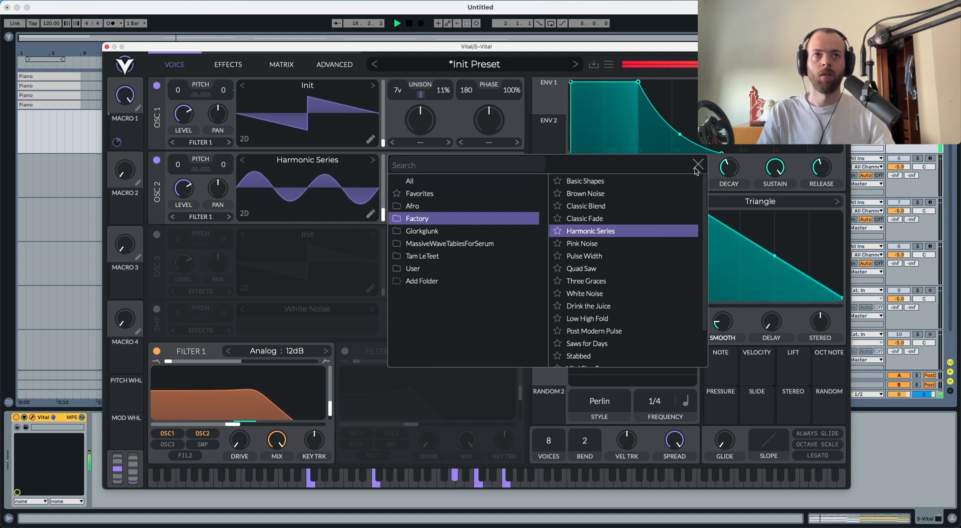
left_click(384, 212)
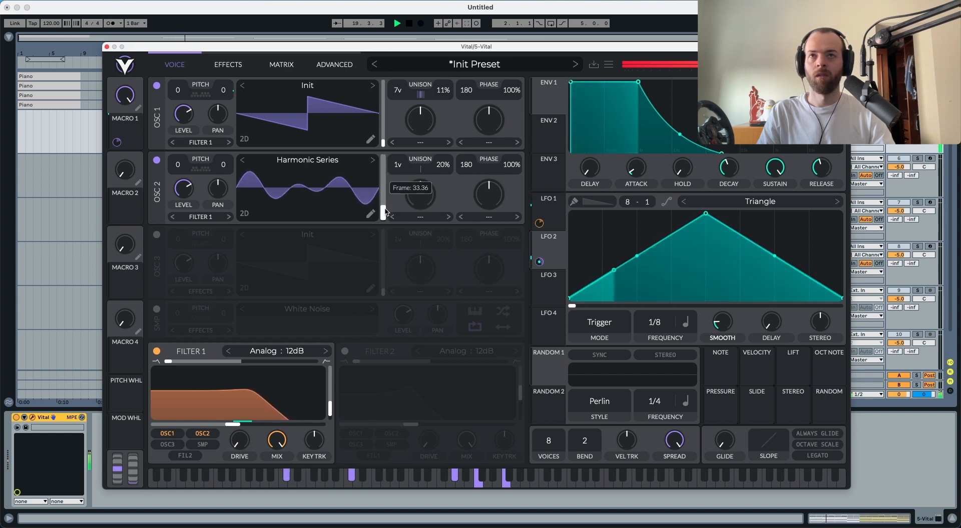
left_click_drag(404, 173, 447, 178)
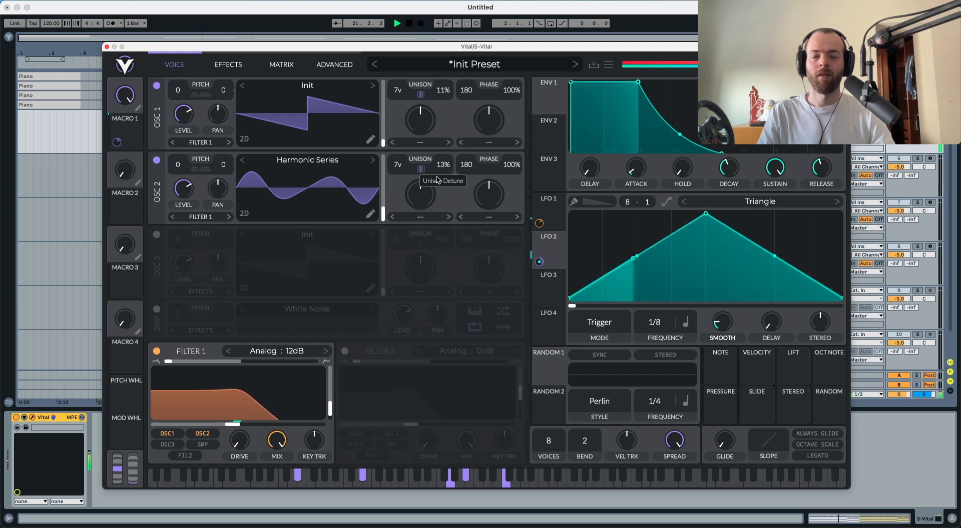
key("space")
Modulate Filter 1's cutoff with Envelope 2 by 22.29, lengthen the envelope's decay and lower the base cutoff slightly
left_click(551, 142)
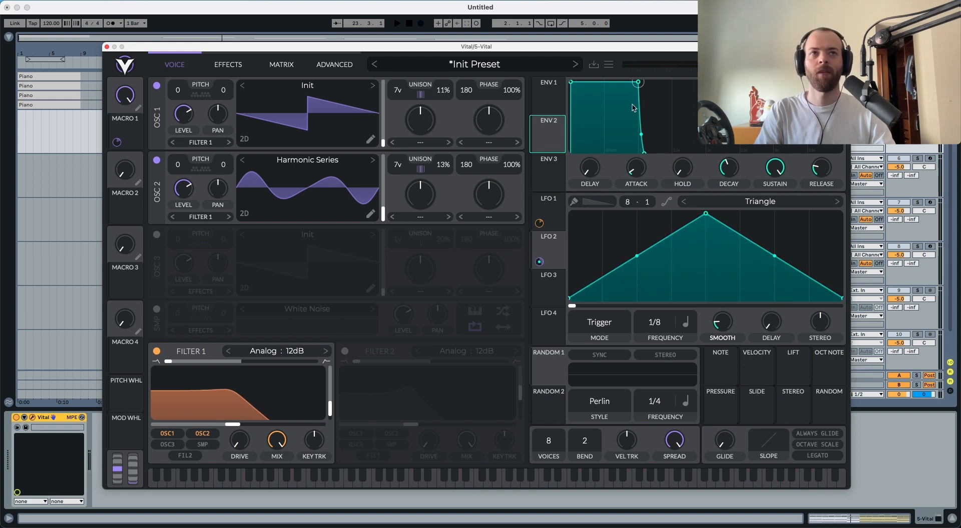
left_click_drag(774, 178, 653, 243)
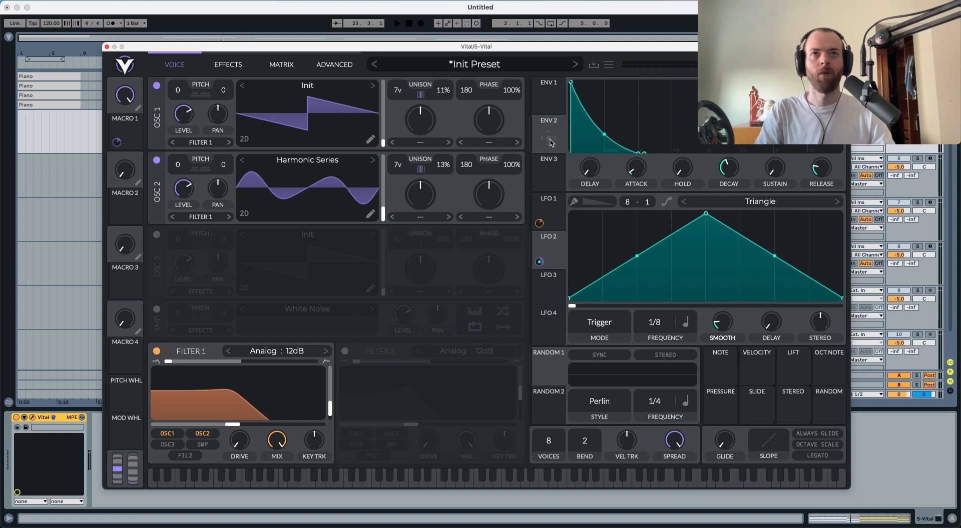
left_click_drag(535, 158, 240, 415)
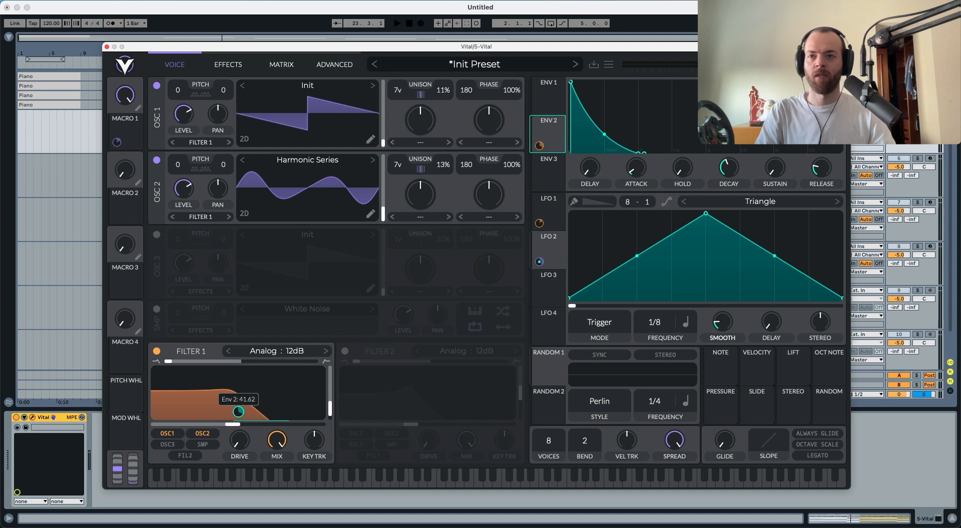
key("space")
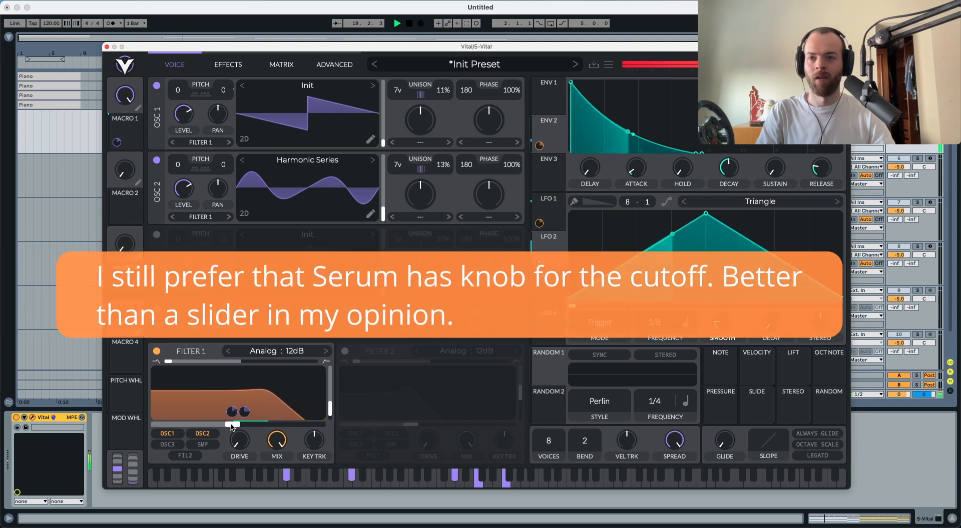
left_click_drag(233, 425, 230, 424)
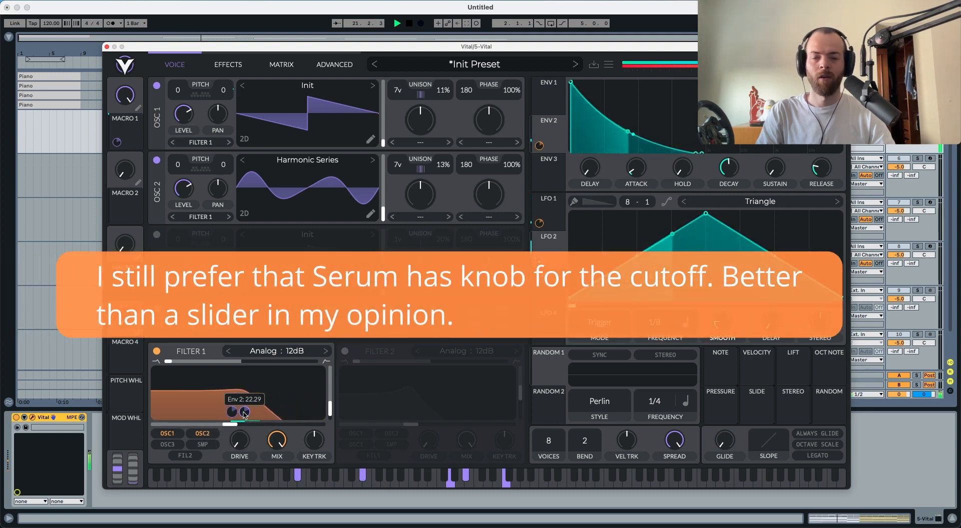
Modulate Filter 1's cutoff with LFO 3 by 28.60, setting the LFO to 1/16 frequency and Sync mode
left_click(541, 285)
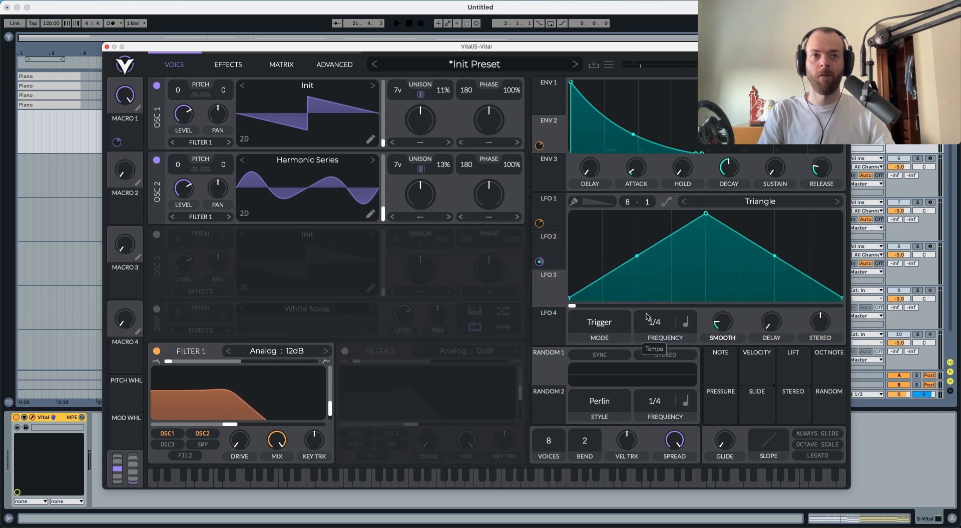
left_click_drag(552, 294, 234, 424)
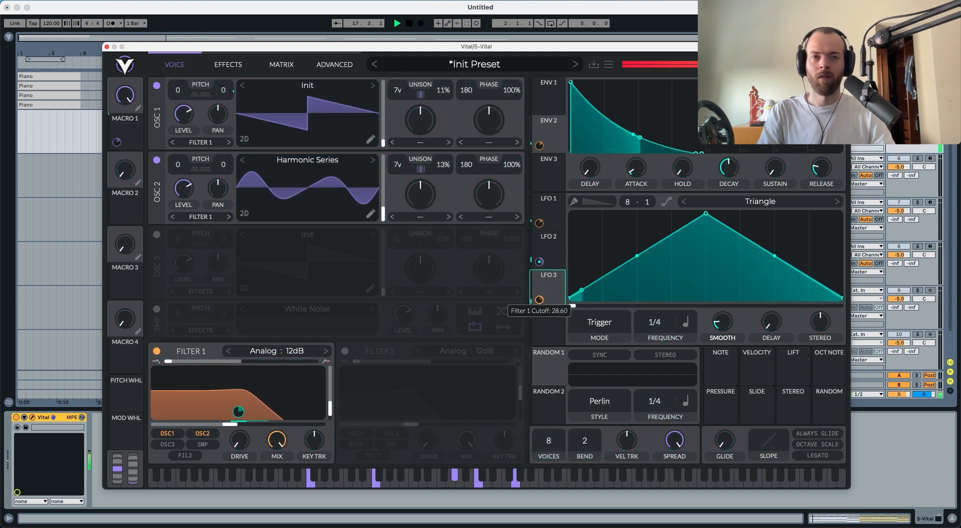
left_click_drag(653, 325, 657, 300)
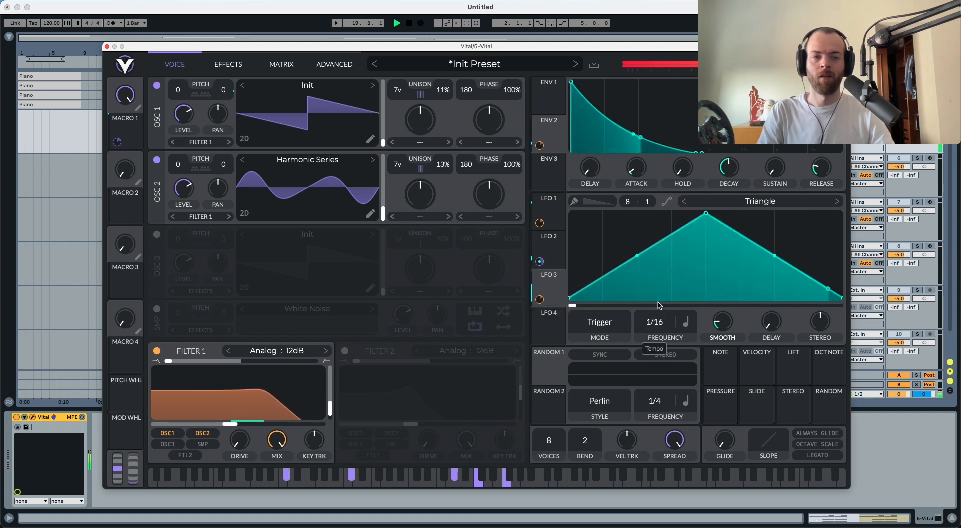
left_click(600, 323)
left_click(580, 364)
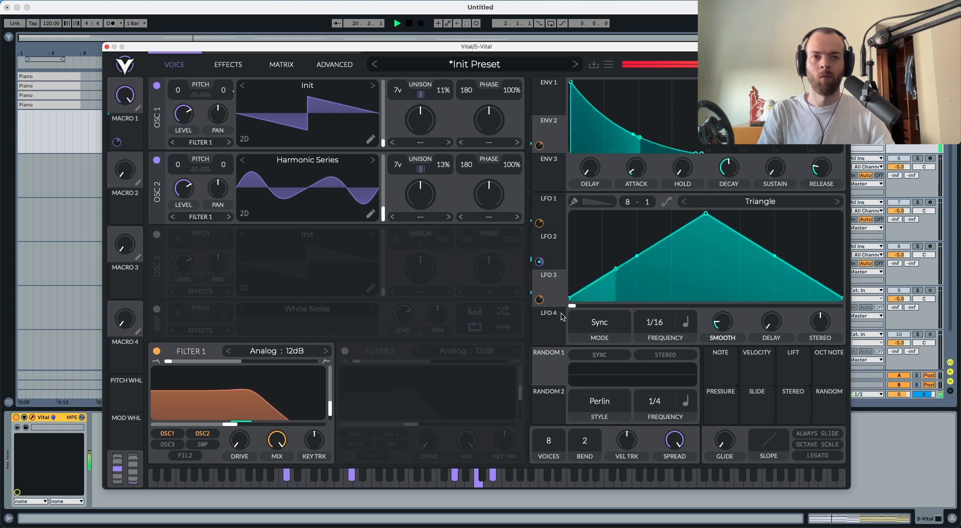
Reduce the LFO and Envelope 2 modulation amounts on Filter 1's cutoff while the clip plays
left_click_drag(542, 301, 239, 411)
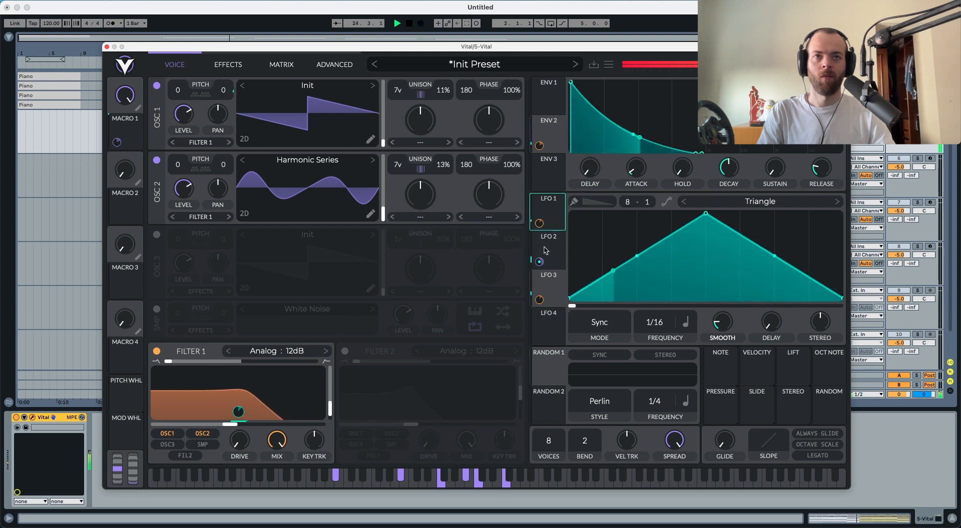
left_click_drag(238, 411, 239, 411)
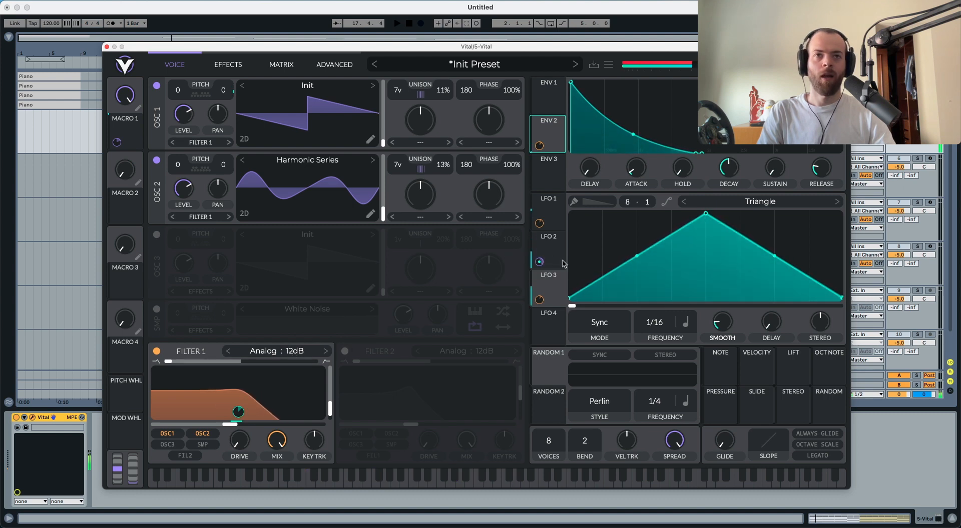
Assign Macro 2 to LFO 3's cutoff modulation amount and audition the clip with the macro partly raised
left_click(555, 293)
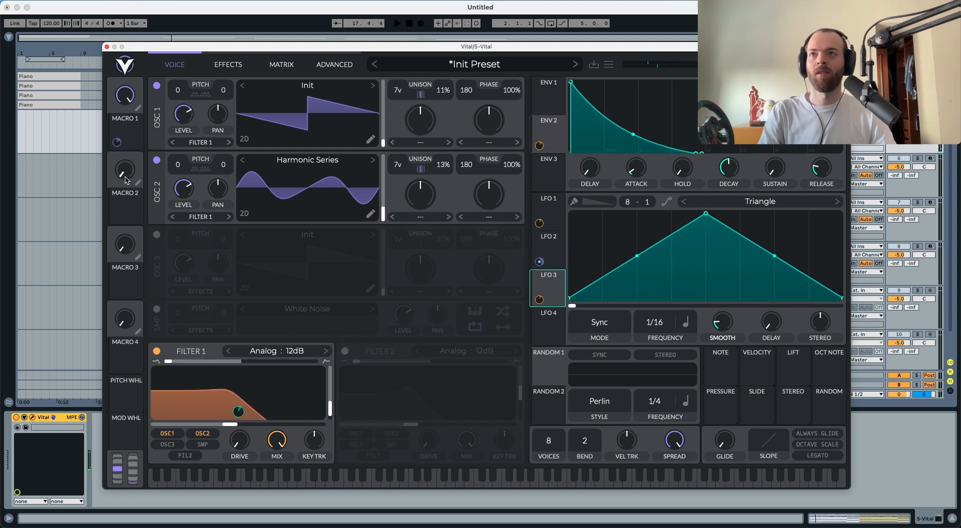
left_click_drag(538, 300, 125, 171)
key("space")
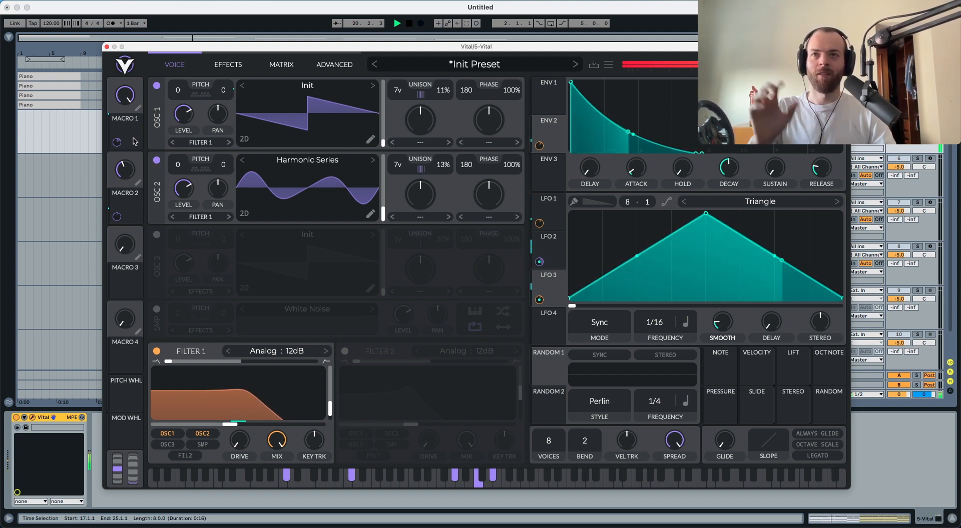
key("space")
Enable the Chorus effect and lower its mix while the clip plays
left_click(228, 65)
left_click(157, 85)
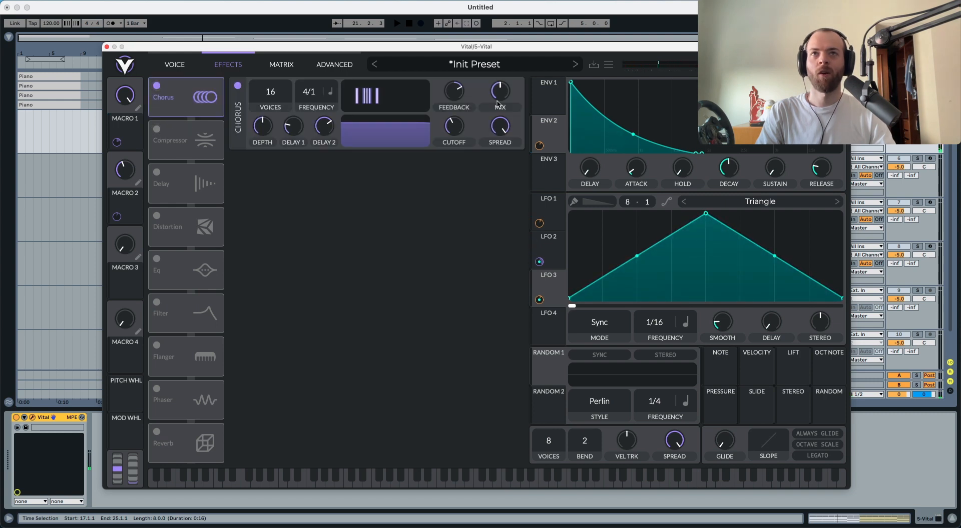
key("space")
left_click_drag(497, 105, 497, 106)
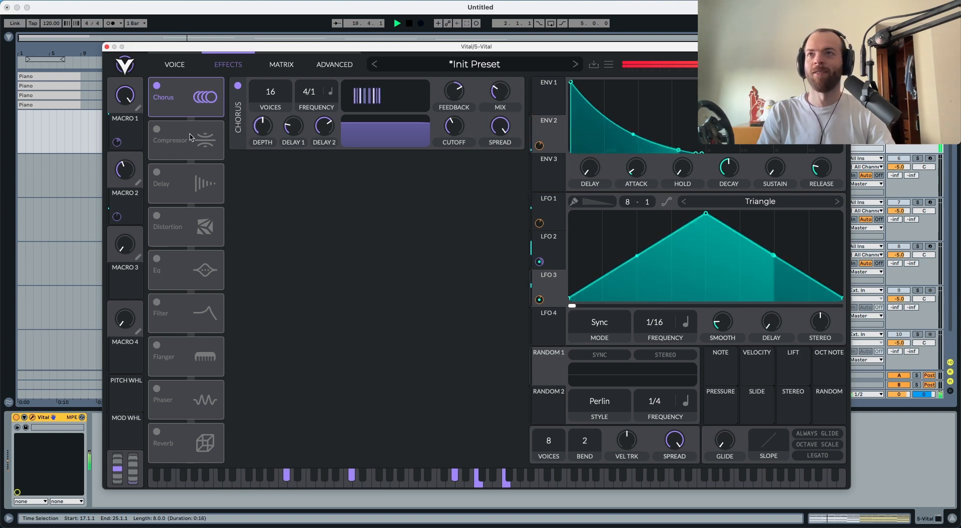
Enable the EQ directly after the Chorus and high-pass its low band at about 48.58 semitones
left_click(156, 259)
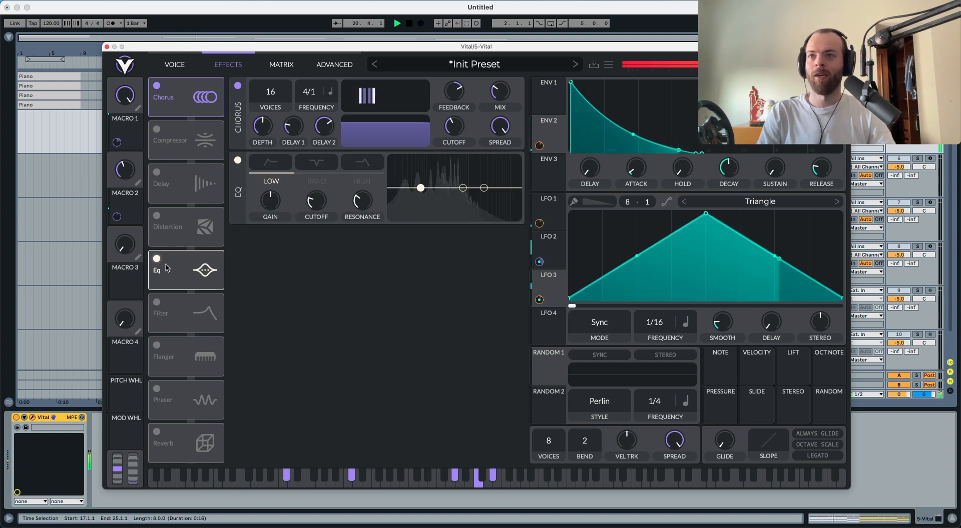
left_click_drag(170, 273, 171, 143)
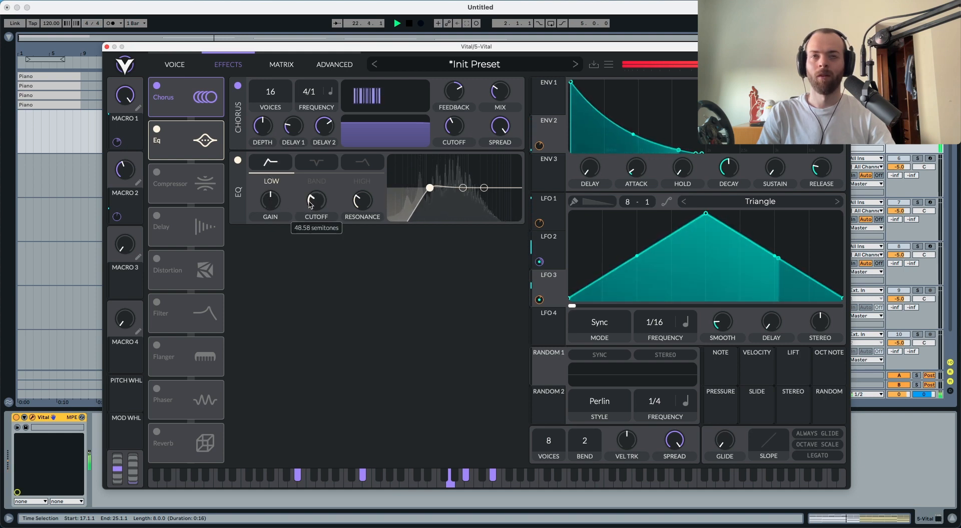
scroll(308, 204, "up", 1)
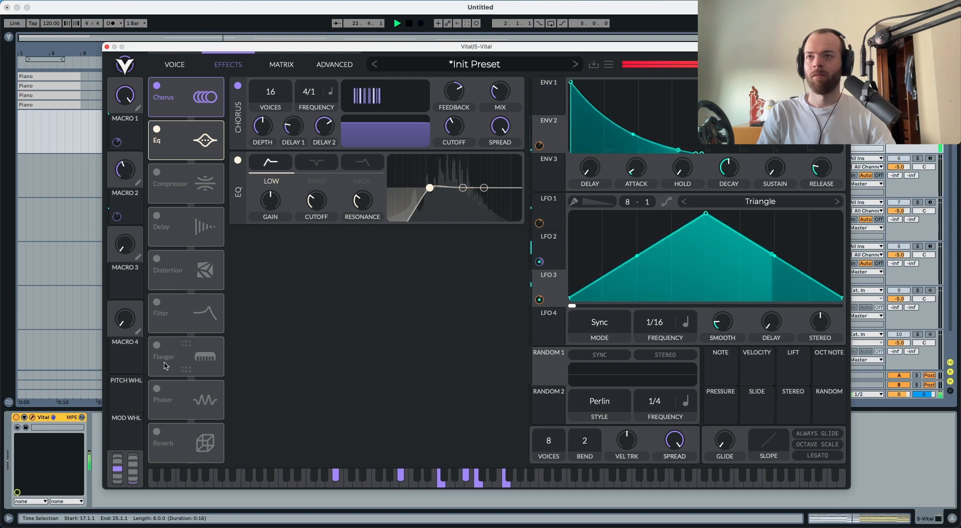
Enable Reverb directly after the EQ and shape its low shelf to 31.35 semitones cutoff and -4.904 dB gain
left_click(160, 437)
left_click_drag(160, 438, 162, 178)
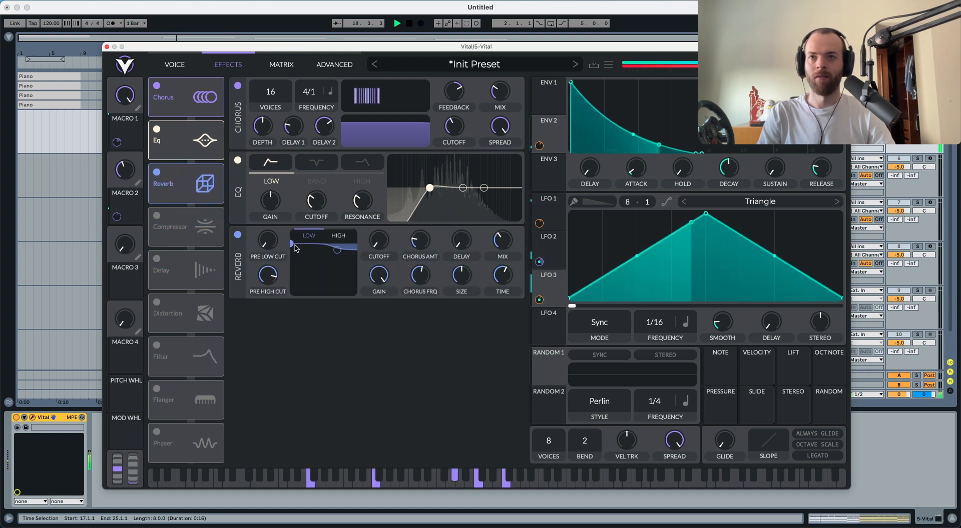
left_click_drag(291, 244, 307, 274)
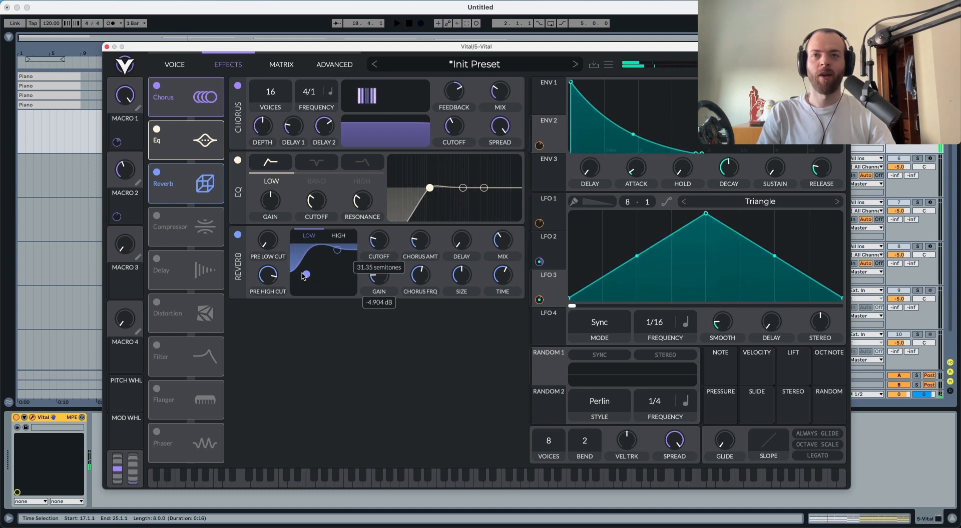
Audition the finished pad while raising Macro 2 to about 0.797, ending on the oscillator view
key("space")
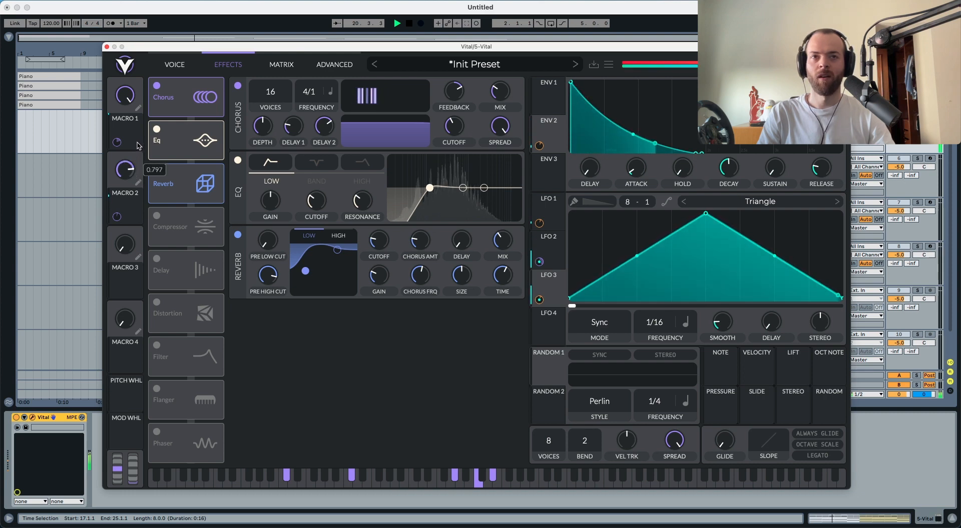
left_click(175, 65)
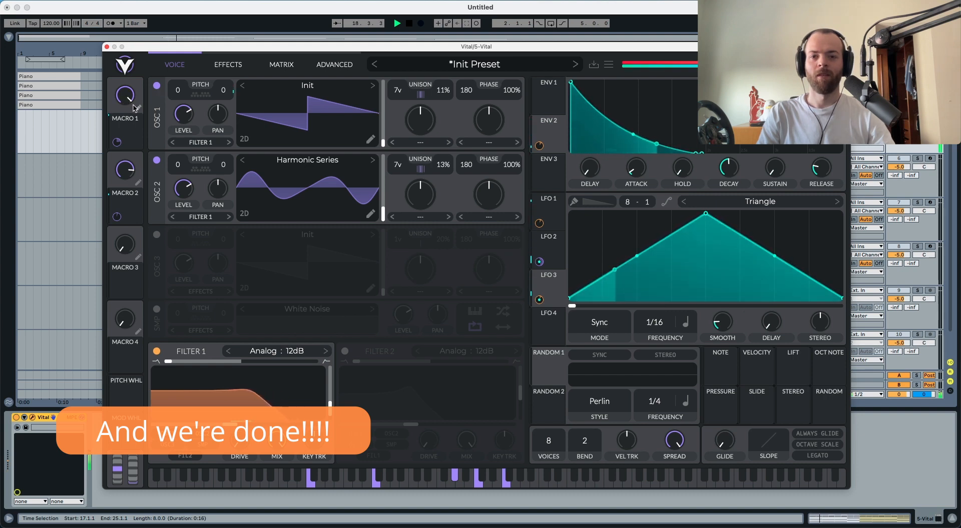
key("space")
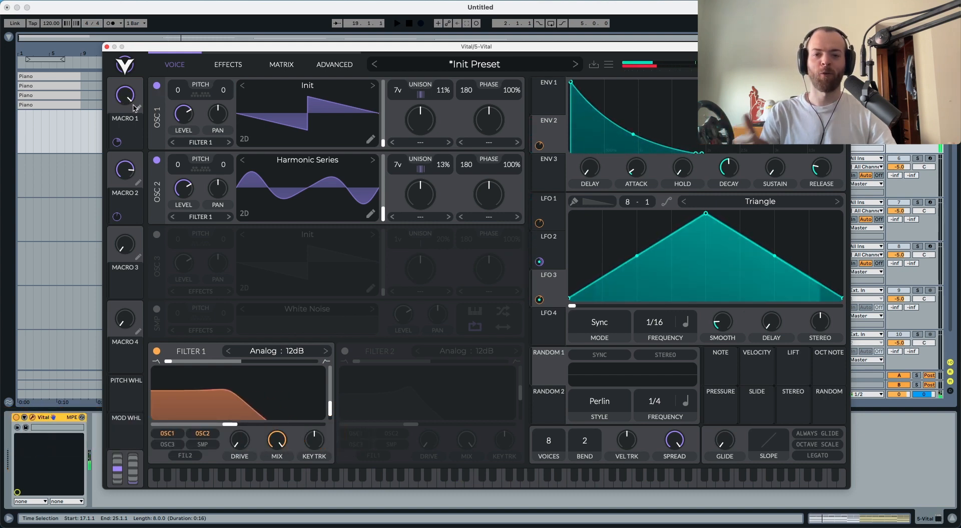
Open the Vital instrument on track 6 and position its window clear of the track controls
left_click(894, 197)
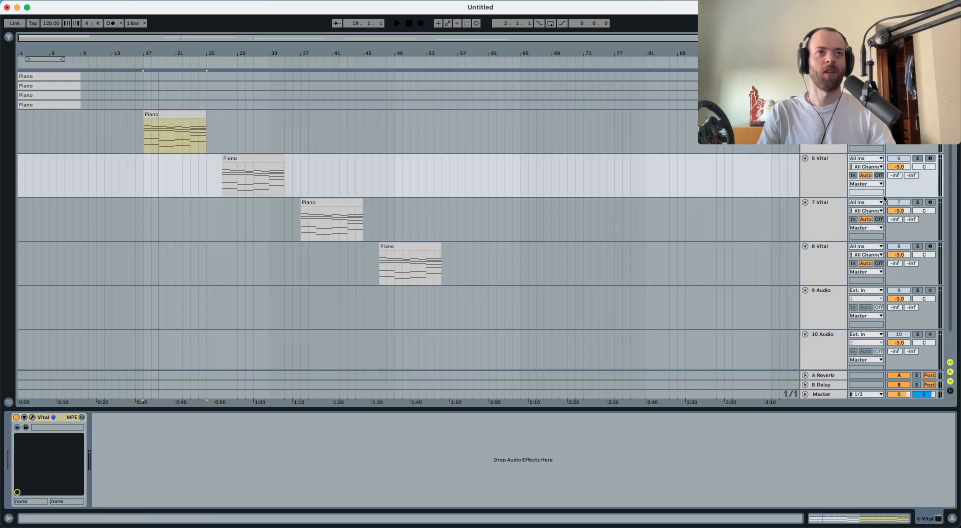
left_click(33, 418)
left_click(31, 418)
left_click(33, 417)
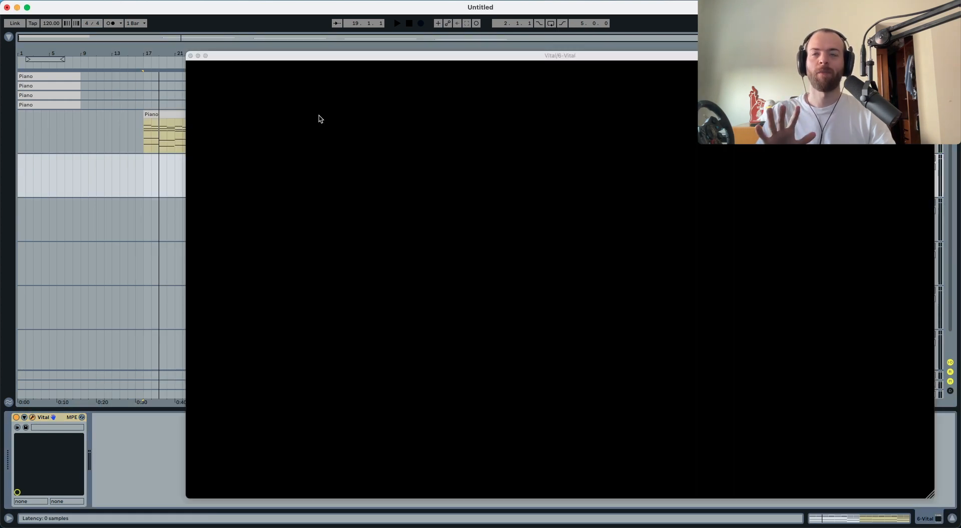
left_click_drag(322, 56, 223, 49)
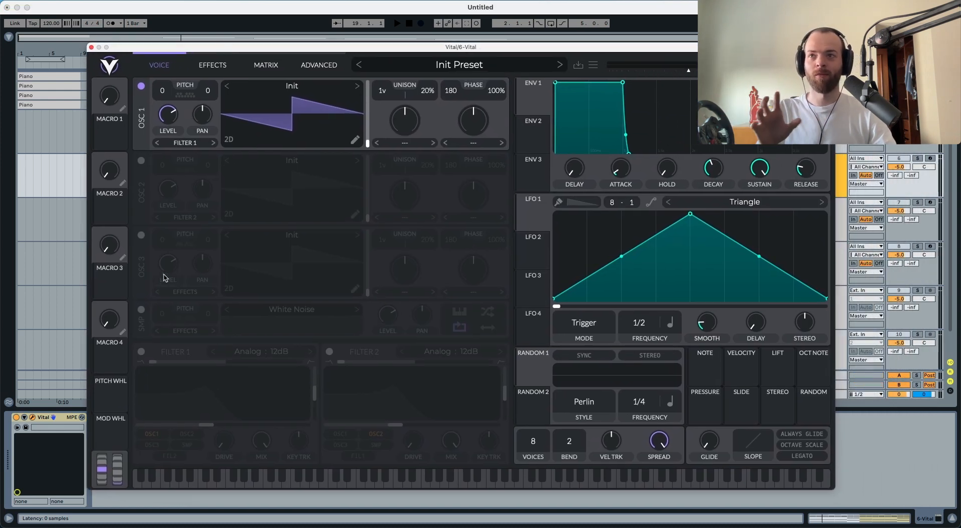
Enable Filter 1 and set oscillator 1's unison to 7 voices with 15% detune
left_click(143, 353)
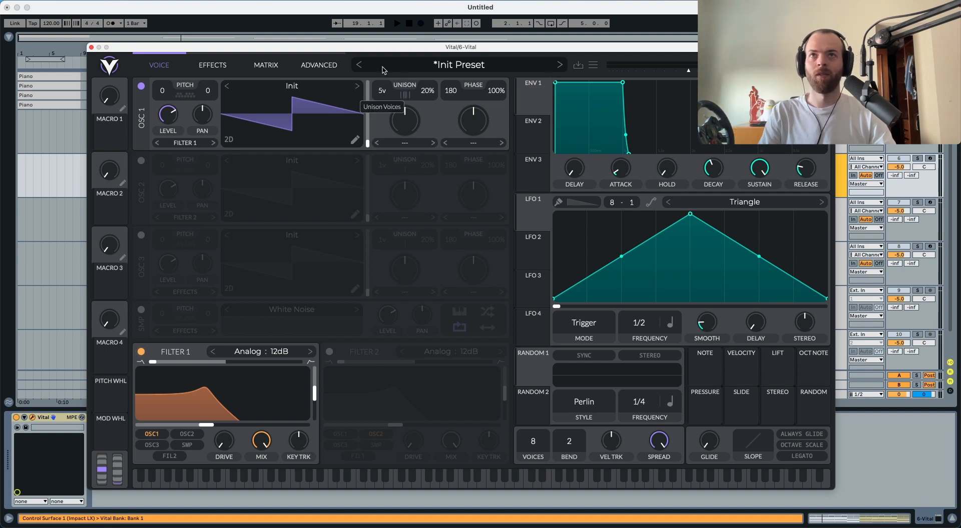
left_click_drag(384, 69, 385, 64)
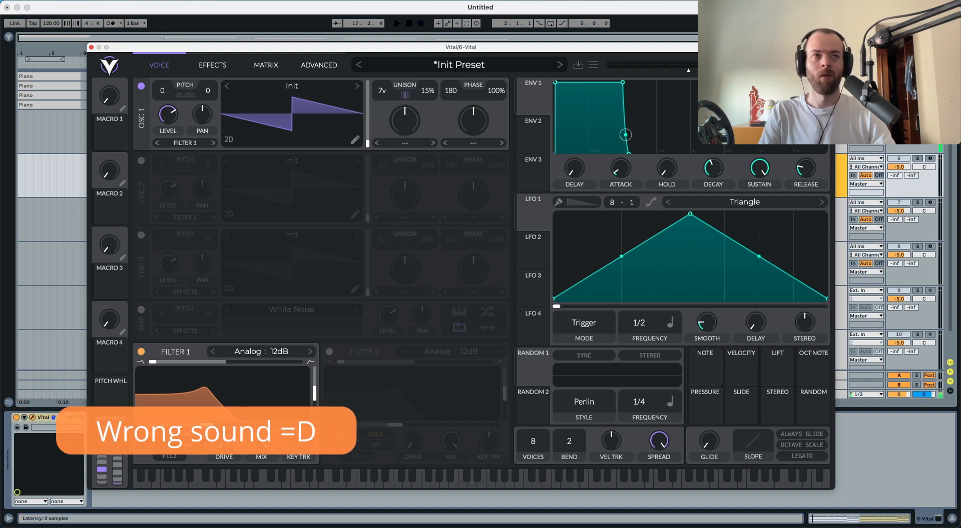
Solo track 6 and play its Piano clip from bar 27 with the full Vital window in view
left_click(917, 158)
key("space")
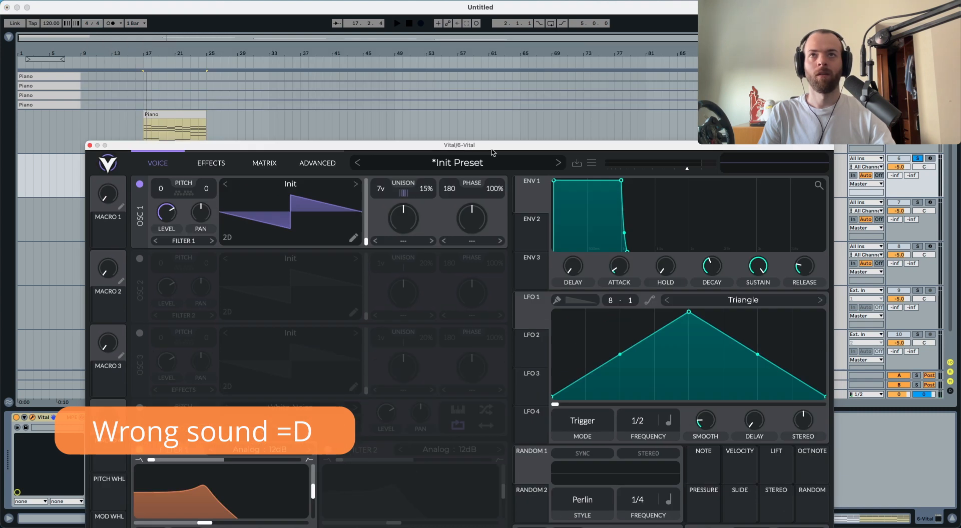
left_click_drag(297, 150, 288, 56)
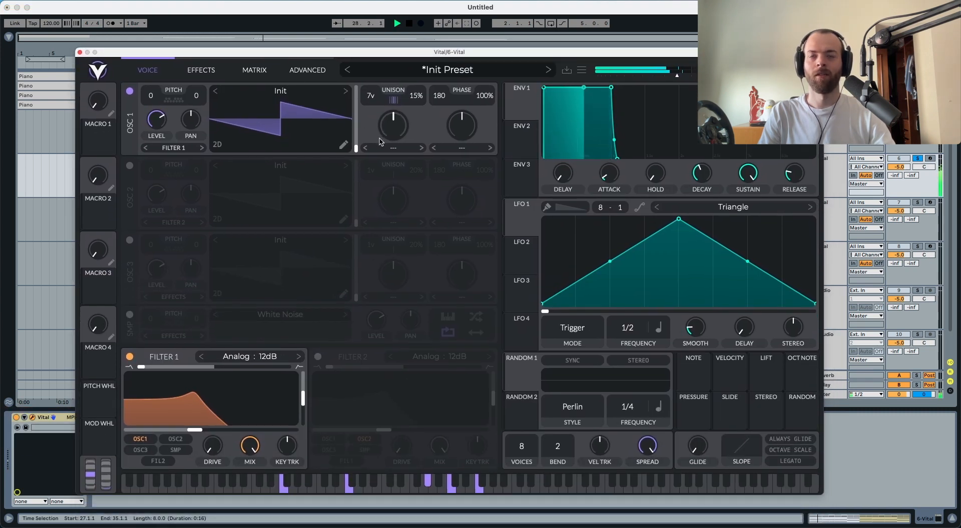
Change Filter 1 to Analog Notch Spread and raise its cutoff slightly while the clip plays
left_click(298, 356)
key("space")
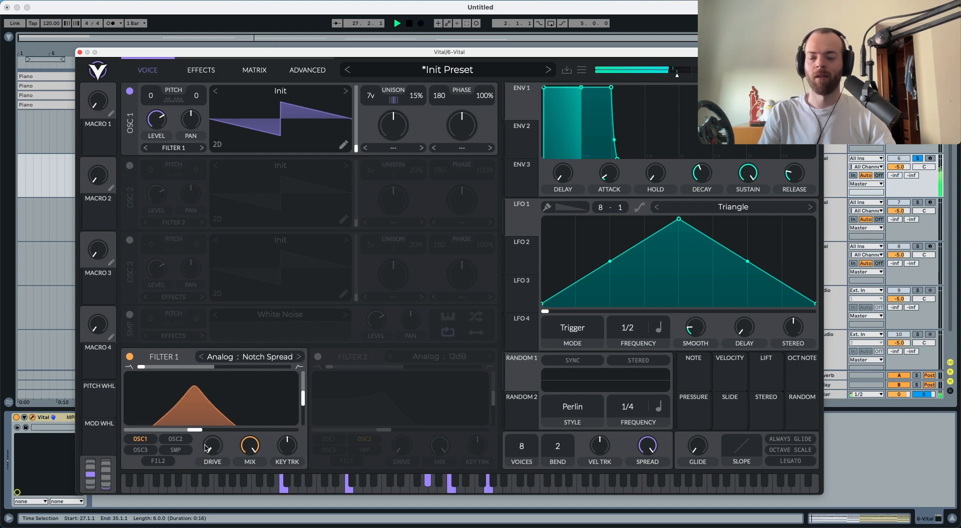
left_click_drag(195, 431, 204, 434)
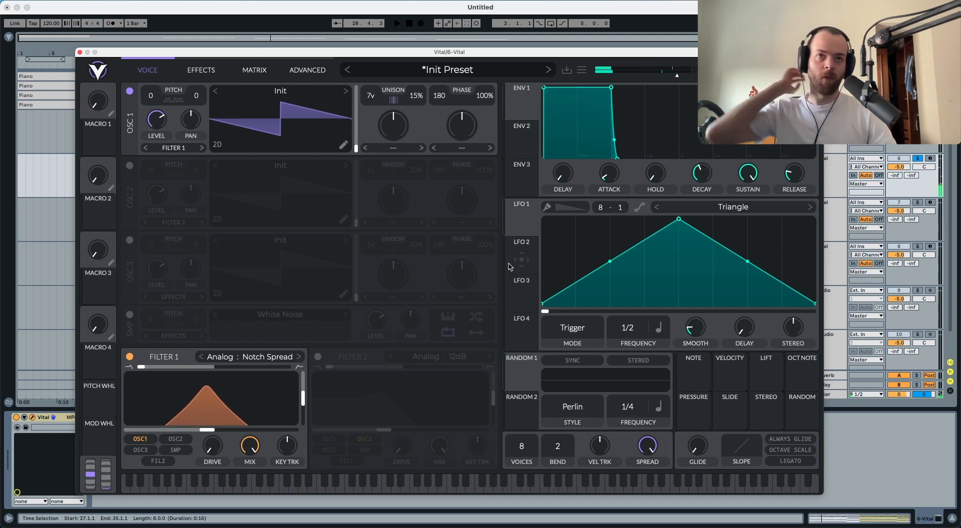
Modulate Filter 1's cutoff with LFO 1, running in Sync mode at a 2/1 frequency, and audition the clip
left_click_drag(522, 227, 214, 424)
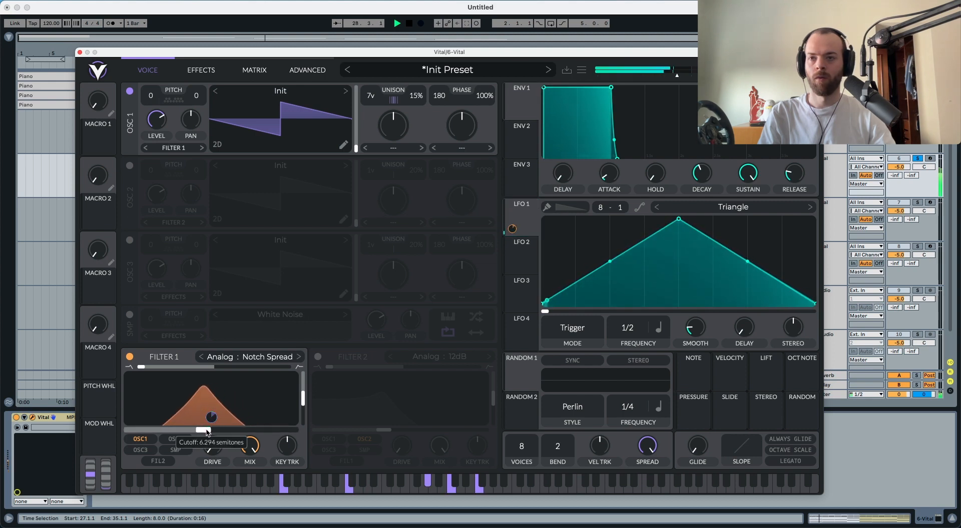
left_click_drag(211, 432, 204, 431)
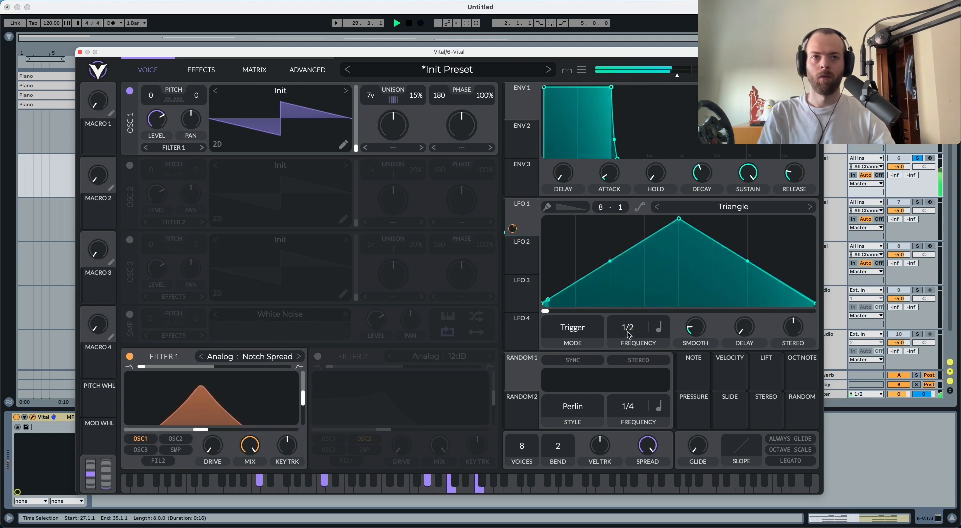
left_click_drag(627, 328, 610, 362)
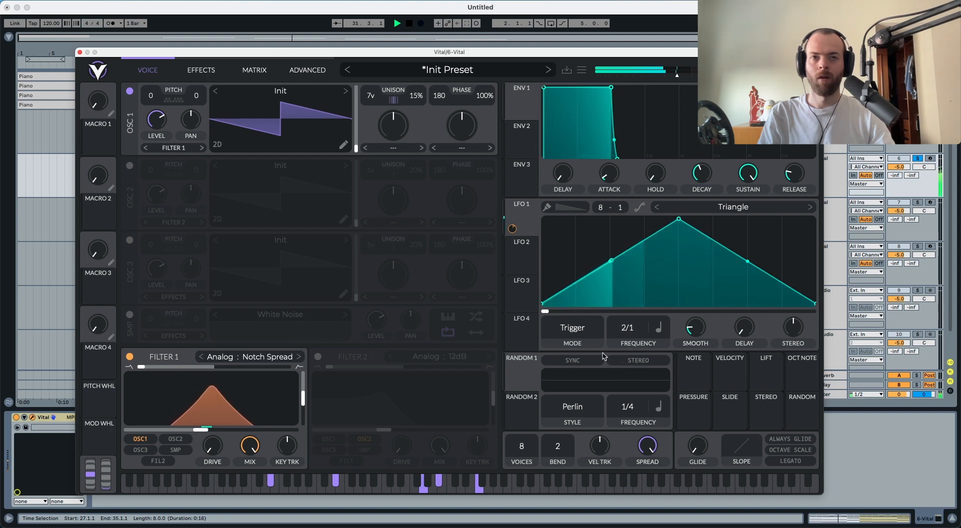
left_click(572, 329)
left_click(576, 370)
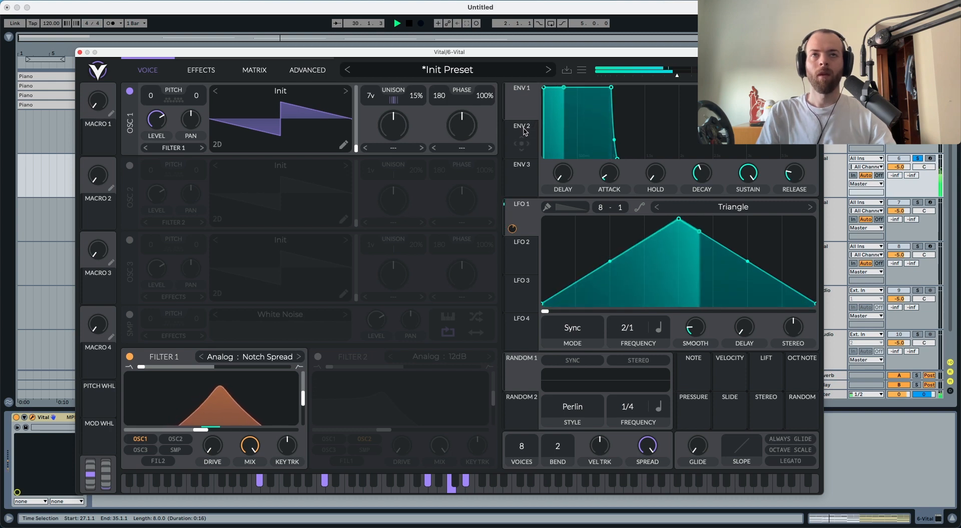
key("space")
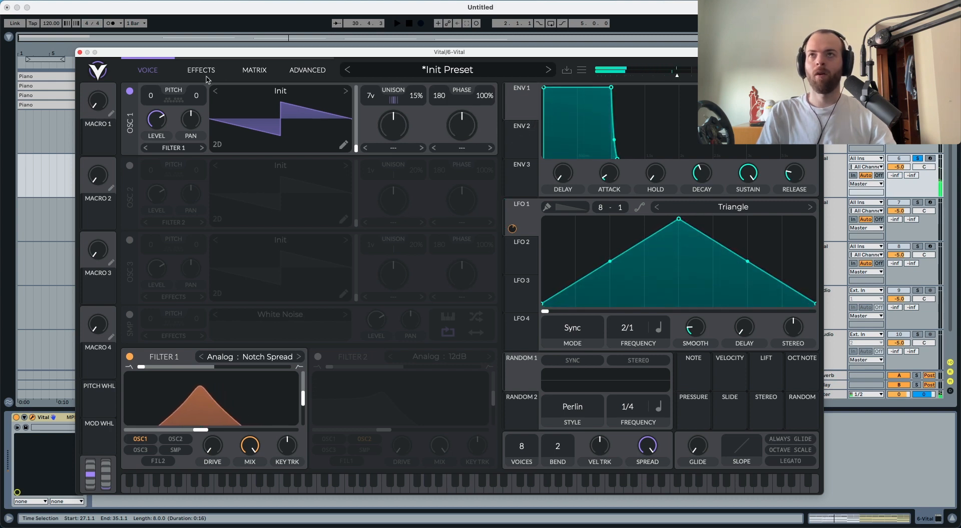
Enable Chorus with a reduced mix and place an enabled Flanger directly after it
left_click(199, 73)
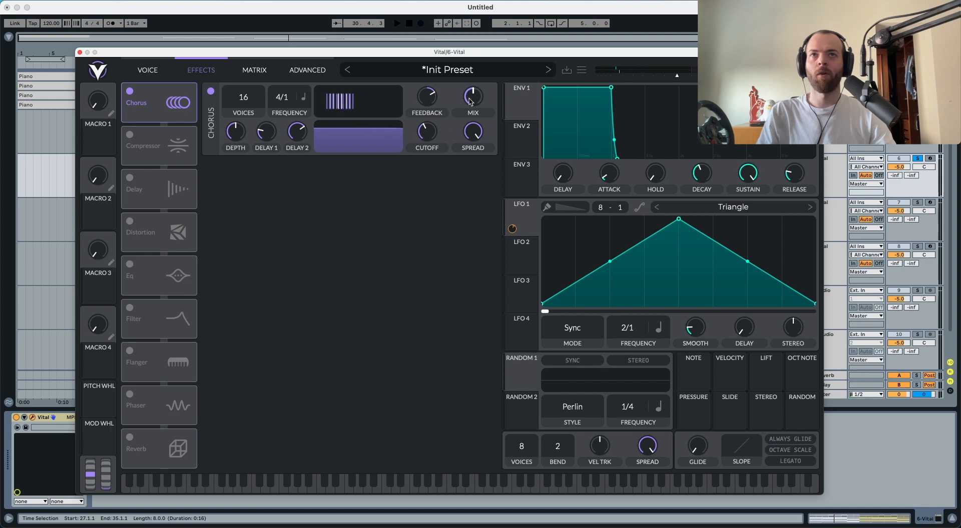
key("space")
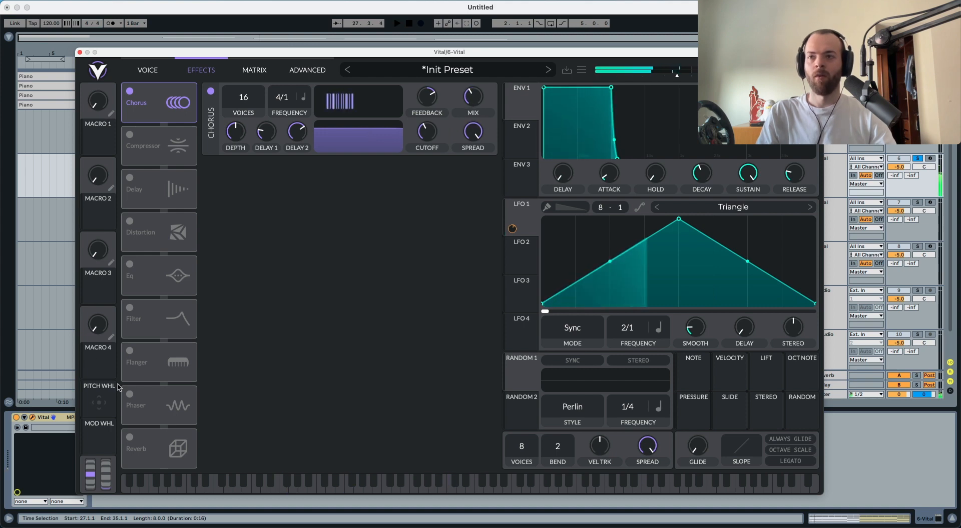
left_click(130, 351)
left_click_drag(150, 363, 150, 145)
key("space")
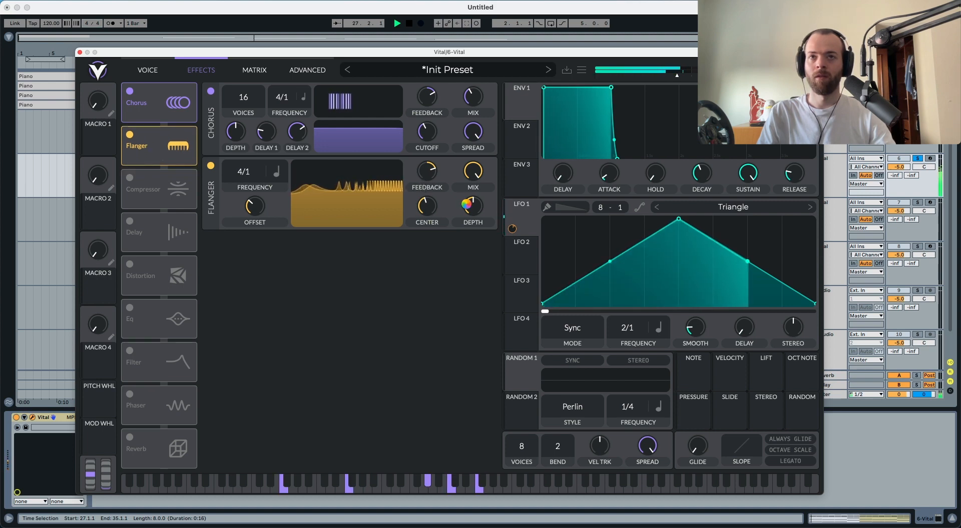
Adjust the Flanger's center, feedback and mix by ear while the clip plays
mouse_move(425, 205)
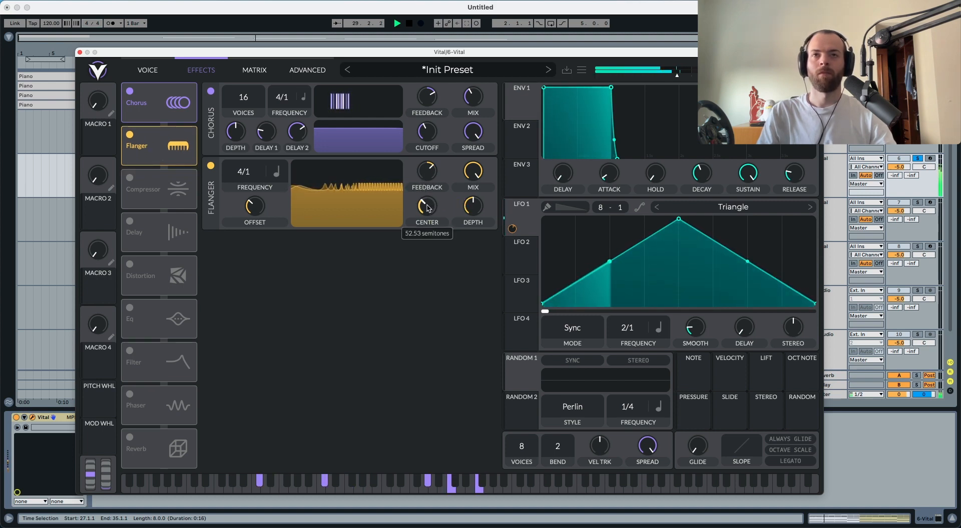
left_click_drag(424, 205, 428, 193)
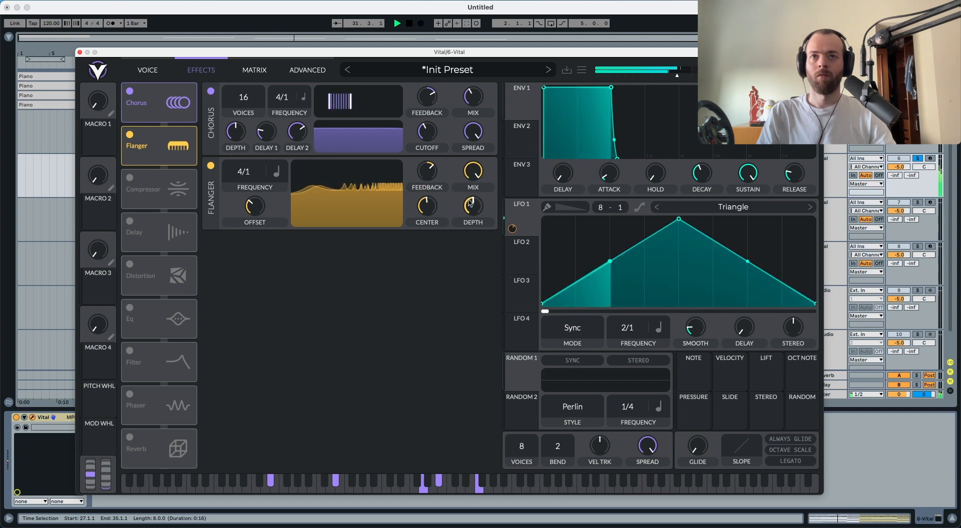
mouse_move(424, 184)
left_click_drag(424, 181, 428, 167)
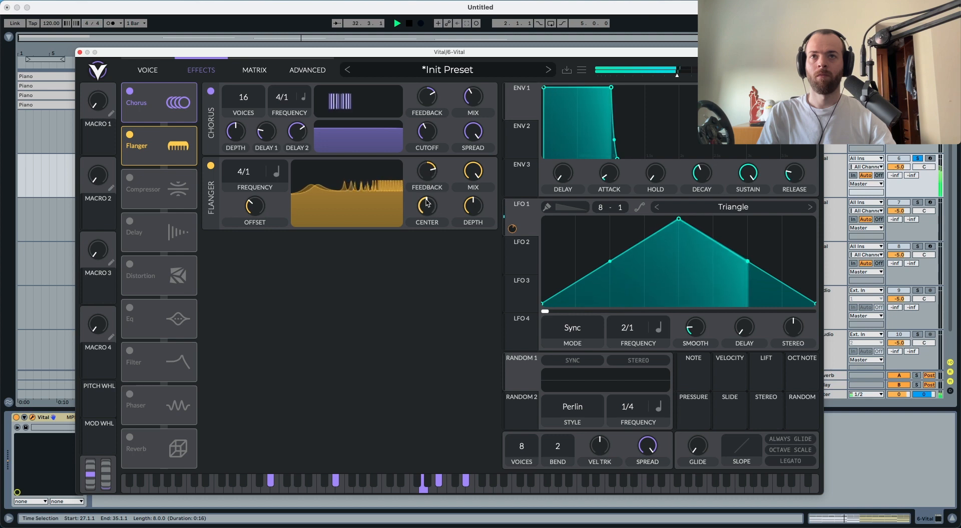
mouse_move(431, 212)
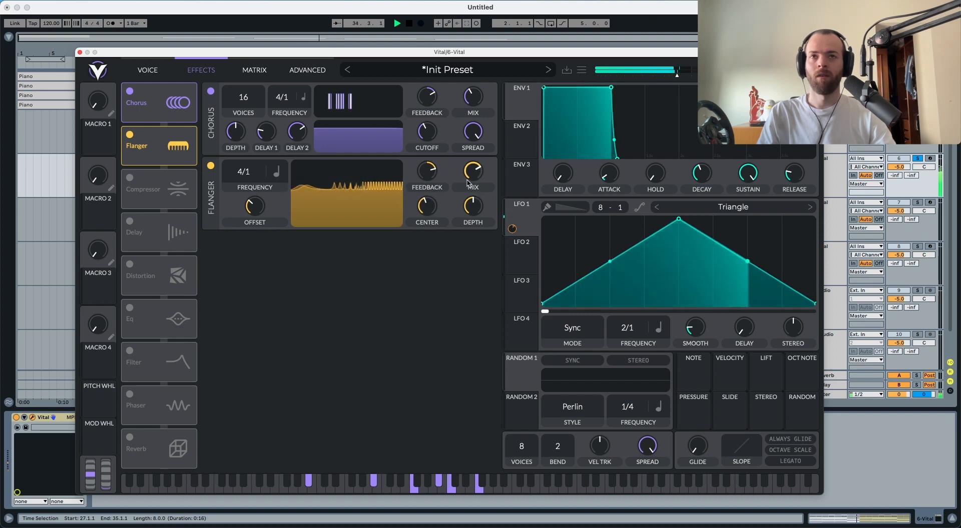
mouse_move(470, 185)
Lower Filter 1's cutoff to about 0.676 semitones and reduce the Flanger's mix further
left_click(149, 71)
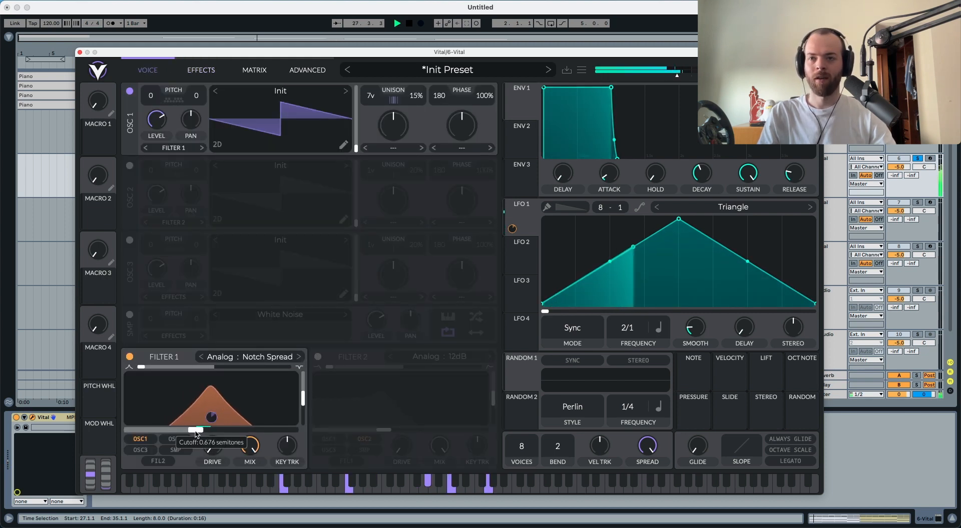
left_click(202, 71)
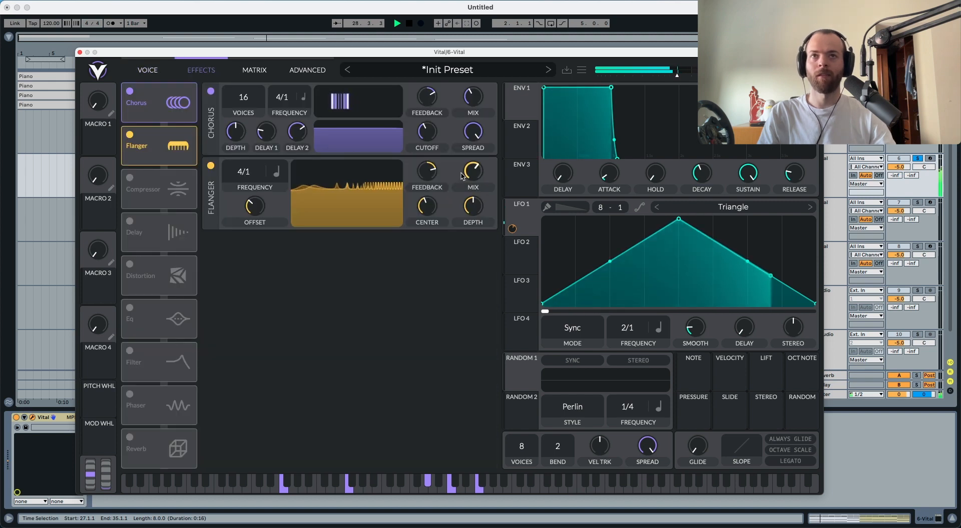
mouse_move(466, 204)
left_click_drag(465, 204, 463, 193)
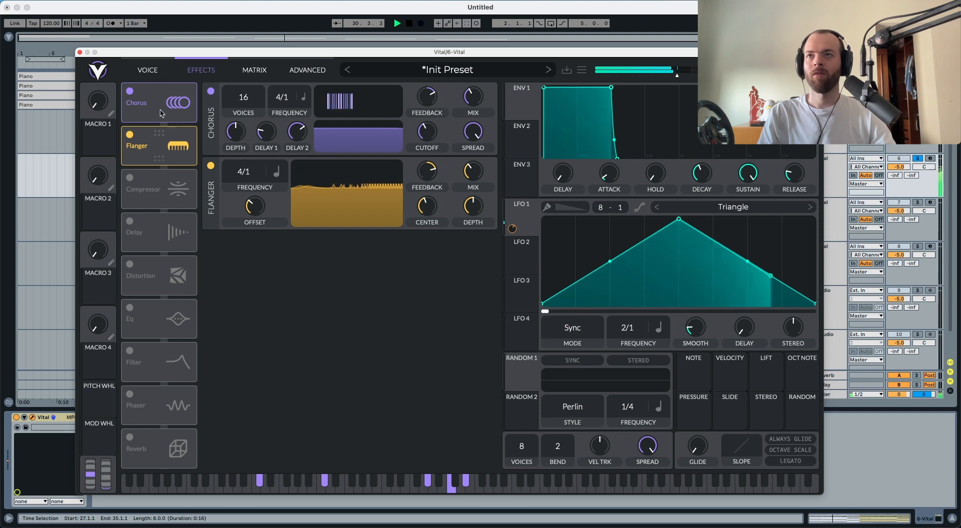
Raise Filter 1's resonance slightly and lengthen Envelope 1's release to about 0.510 seconds
left_click(148, 72)
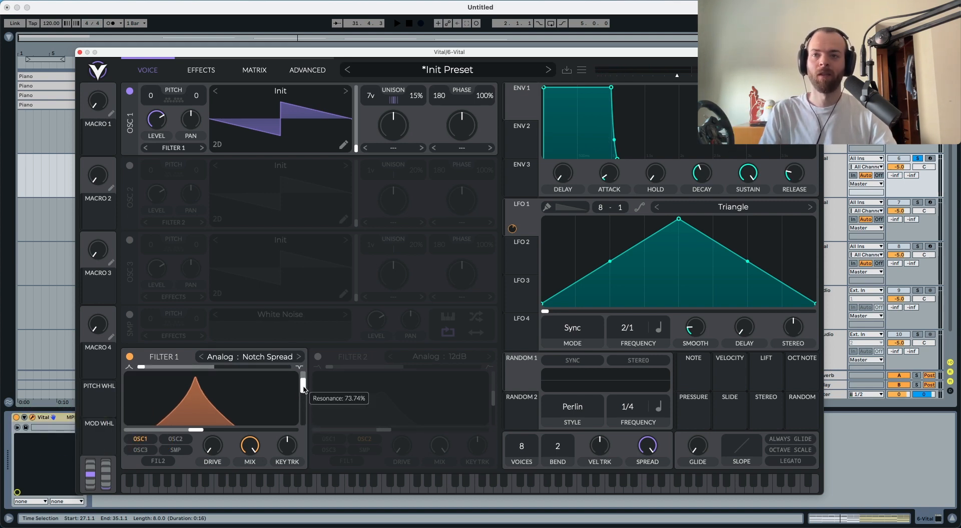
key("space")
left_click_drag(303, 394, 303, 399)
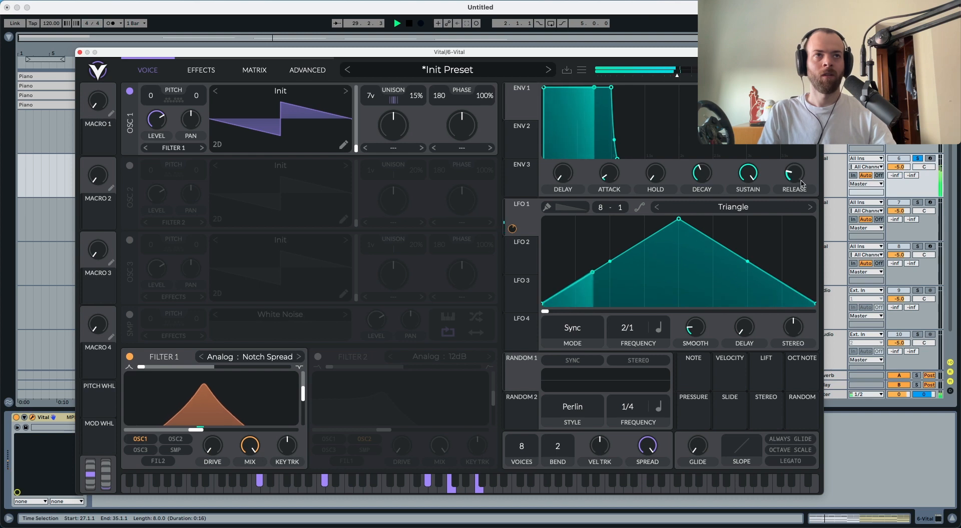
left_click_drag(793, 175, 794, 167)
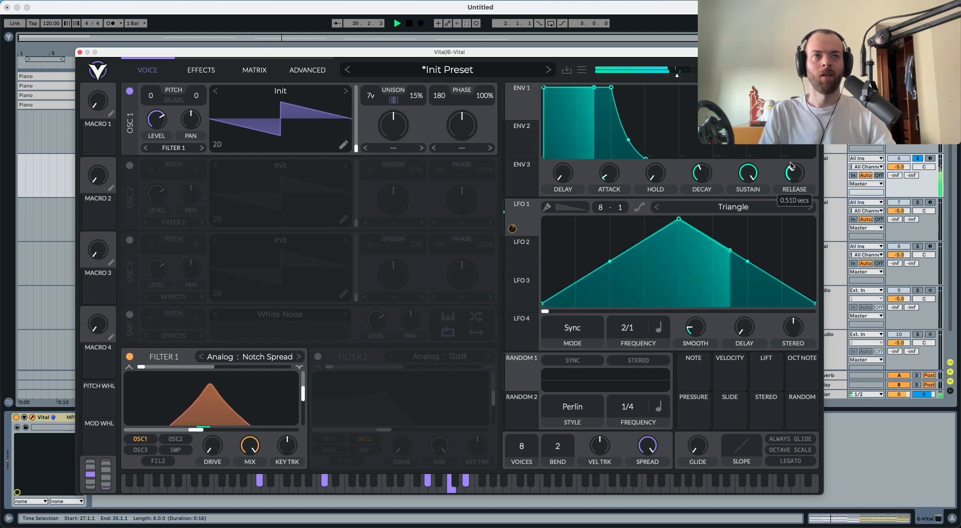
Enable Reverb directly after the Flanger, shaping its low shelf to 26.65 semitones and -4.549 dB and lowering its high shelf slightly
left_click(201, 70)
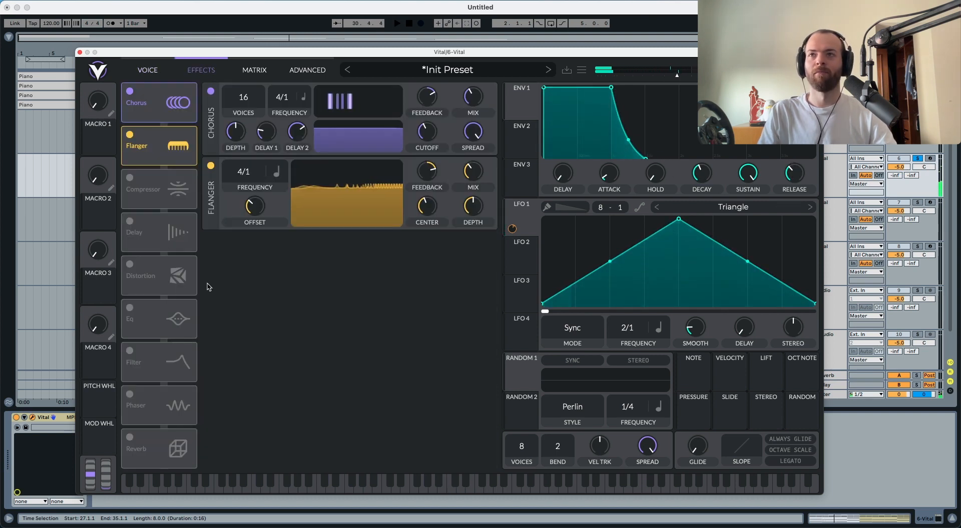
left_click(130, 439)
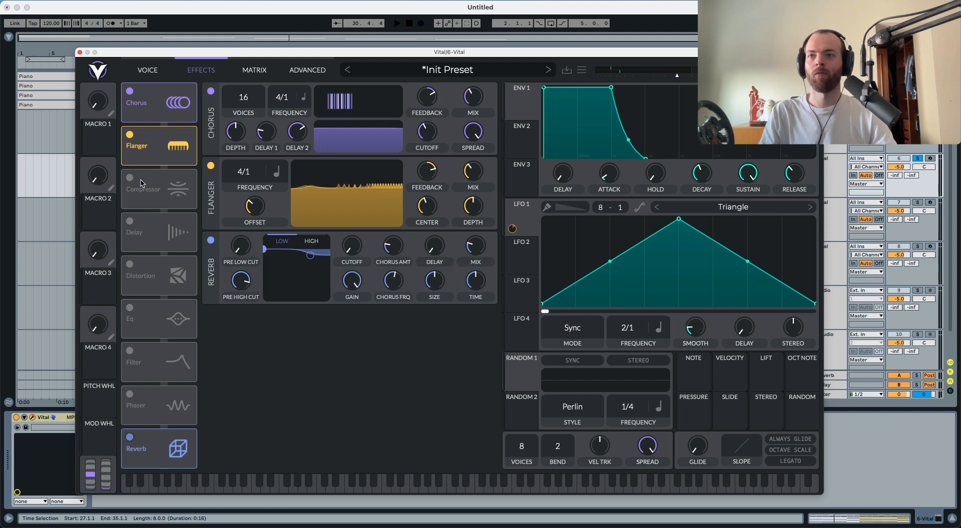
left_click_drag(162, 453, 160, 197)
key("space")
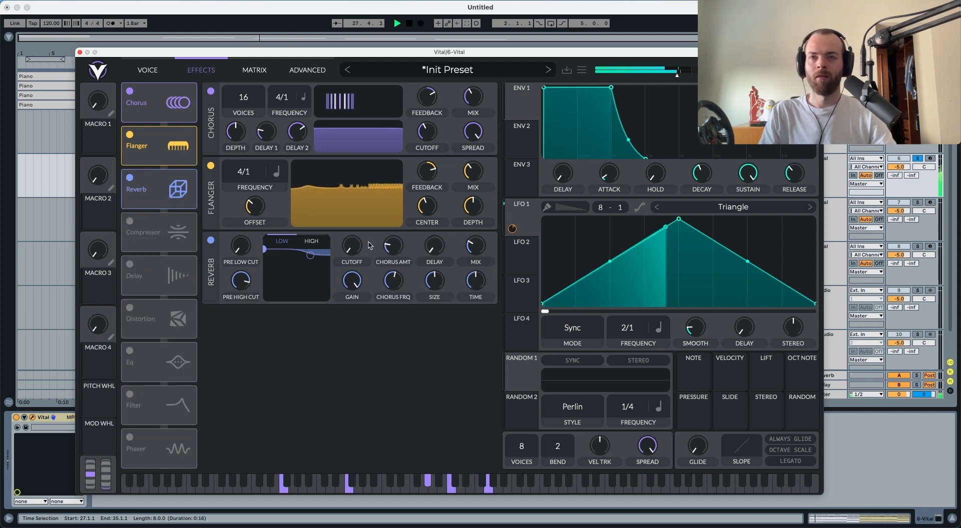
left_click_drag(267, 259, 277, 280)
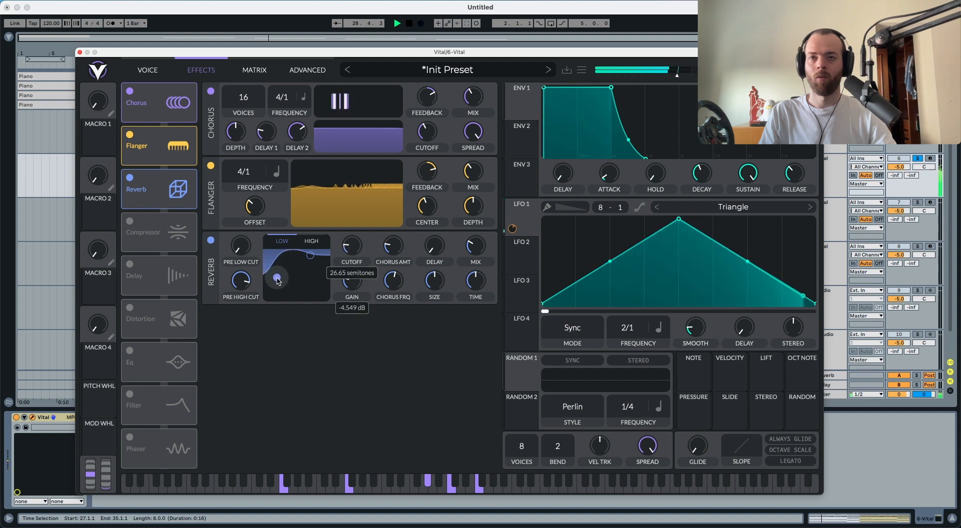
left_click(308, 258)
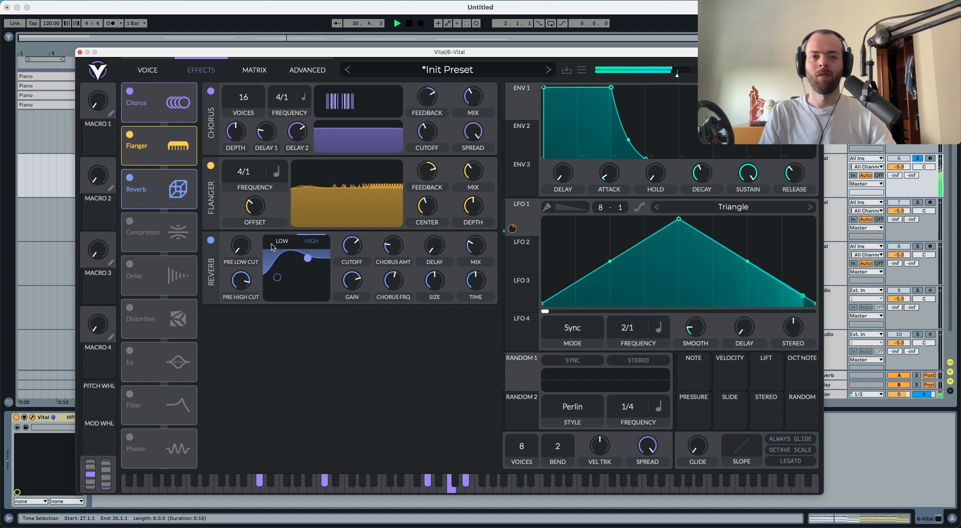
Try a lower resonance on Filter 1 during playback, raise it by ear to sharpen the peak, and stop the clip
left_click(148, 70)
left_click_drag(302, 394, 302, 425)
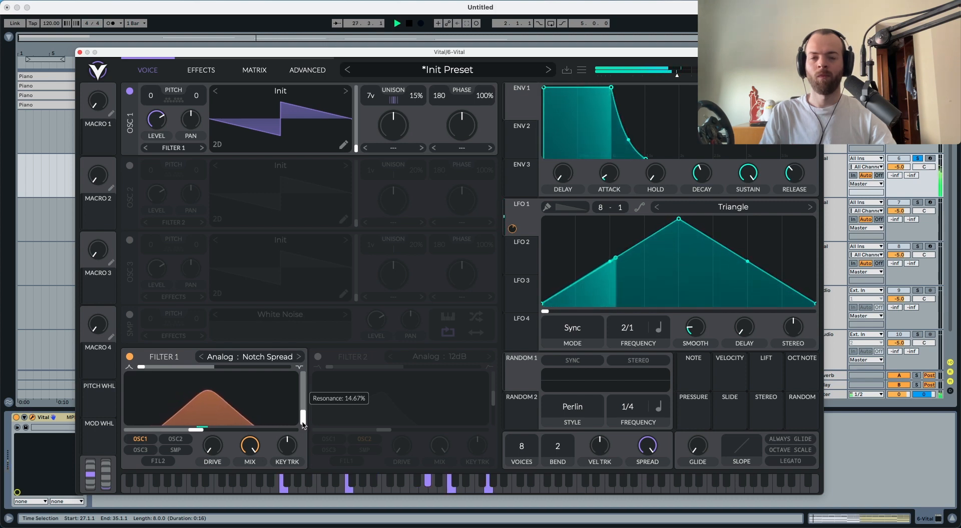
left_click_drag(303, 424, 307, 385)
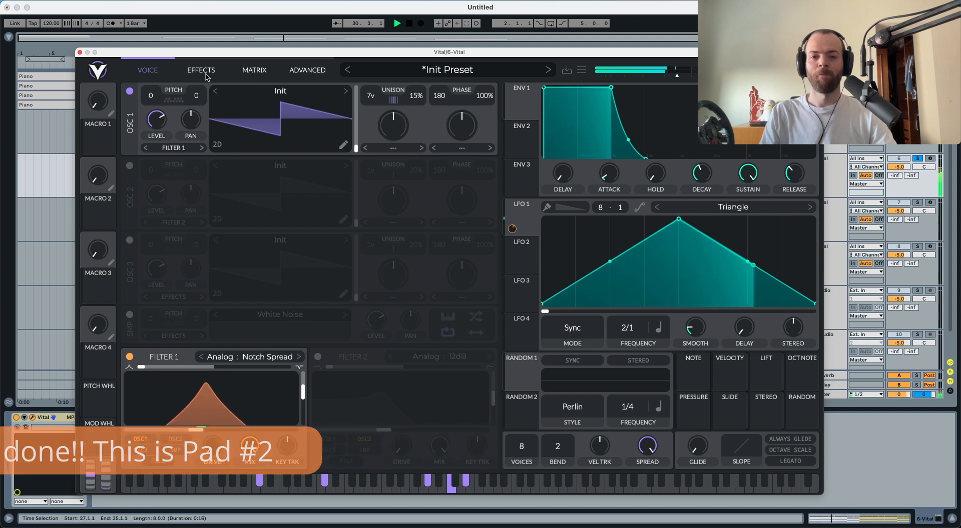
key("space")
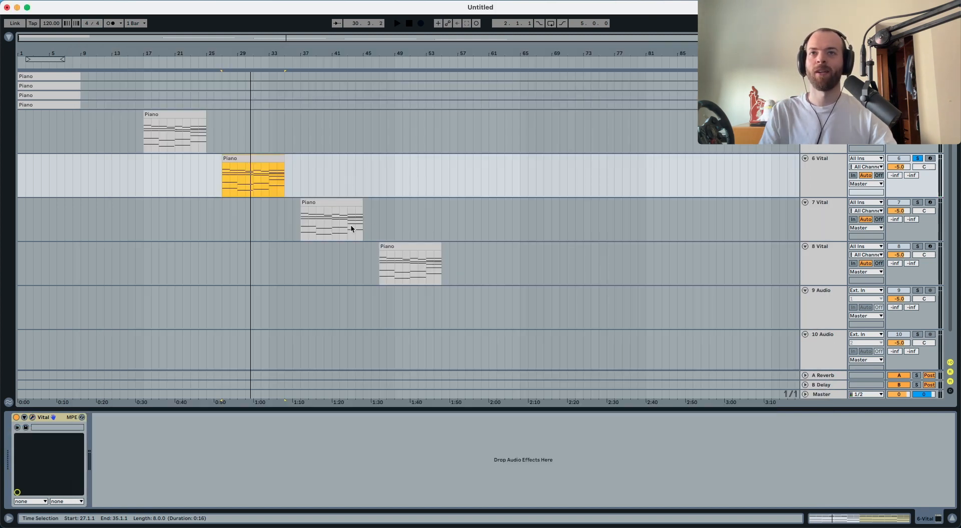
Loop the Piano clip on the soloed track 7, open that track's Vital instrument, and preview its initial sound
left_click(333, 202)
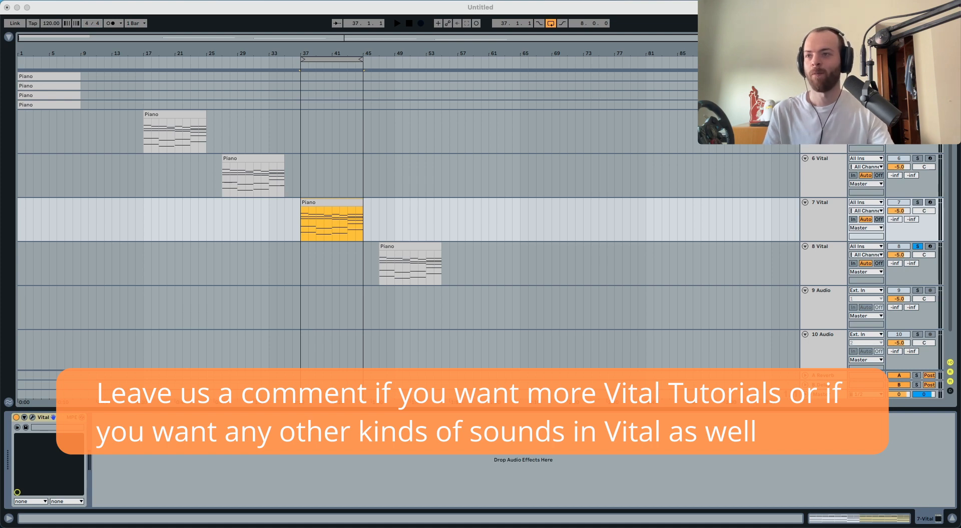
left_click(32, 418)
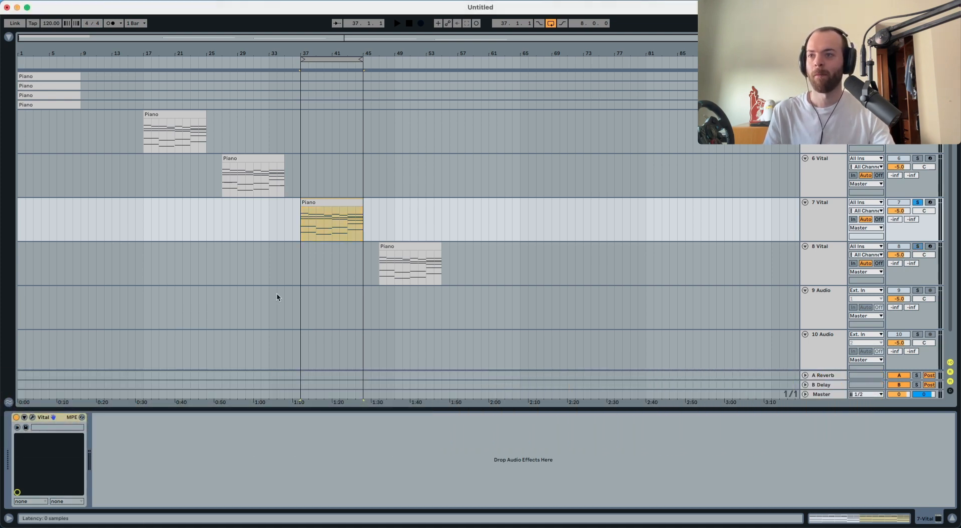
key("space")
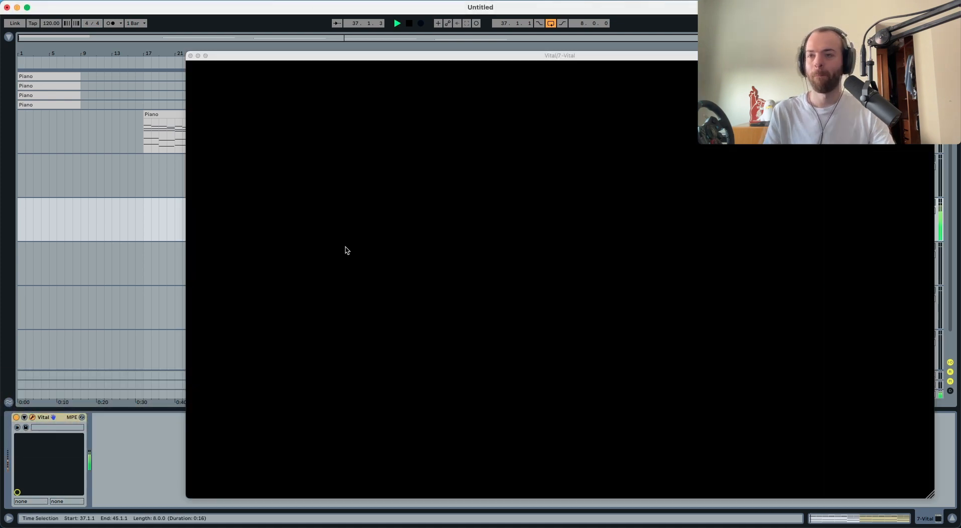
left_click_drag(340, 57, 207, 39)
key("space")
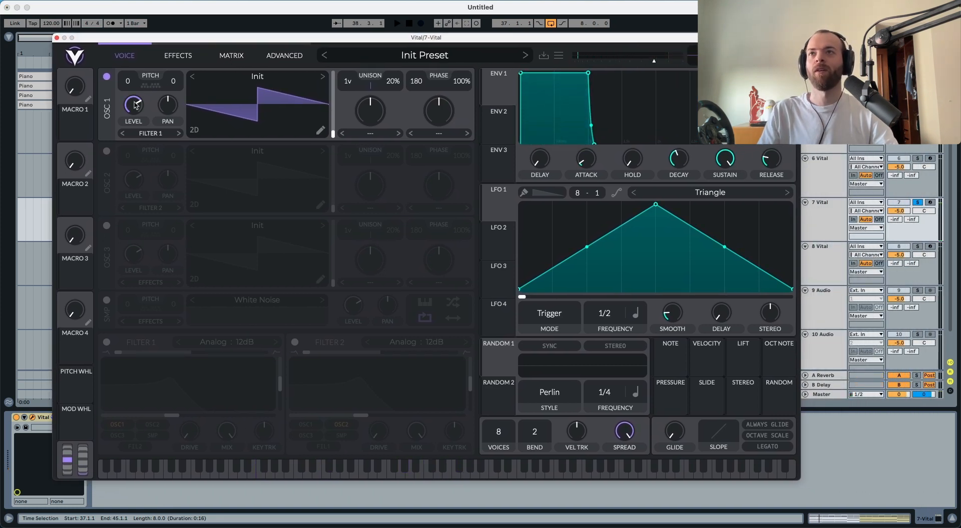
Enable oscillators 2 and 3 and load the Factory wavetable Basic Shapes on both
left_click(106, 151)
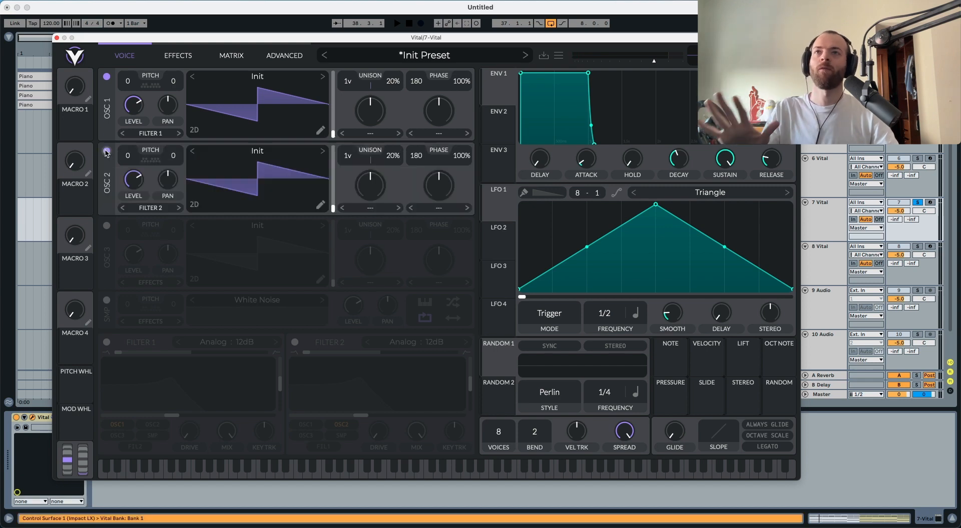
left_click(106, 226)
left_click(252, 226)
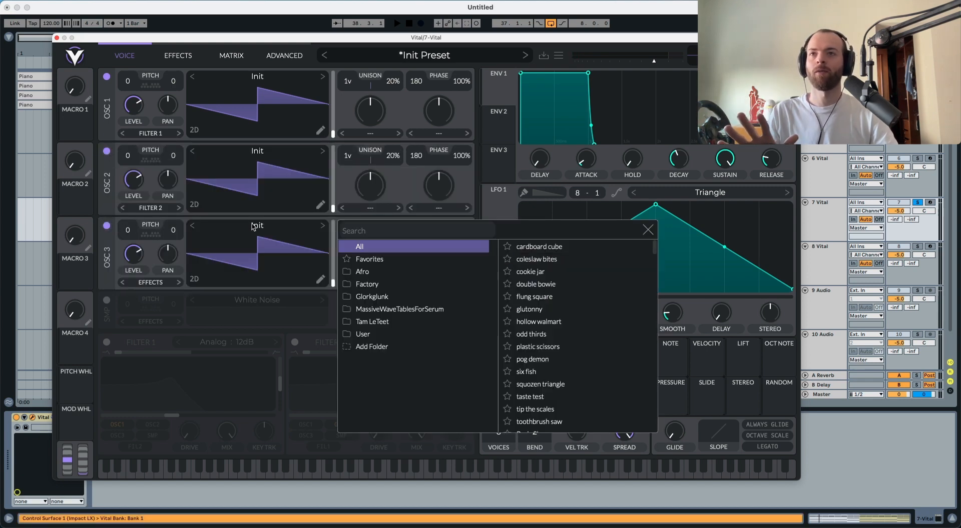
left_click(377, 288)
left_click(530, 246)
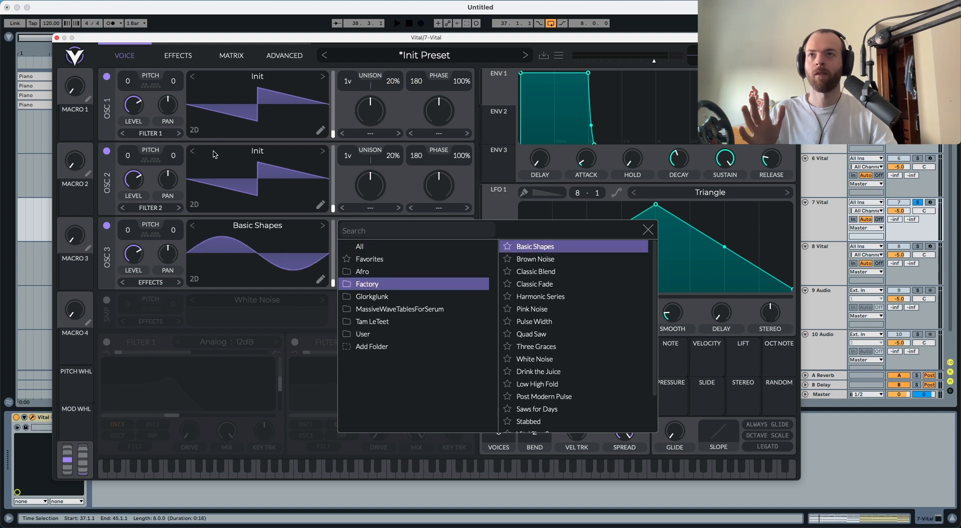
left_click(232, 152)
left_click(249, 155)
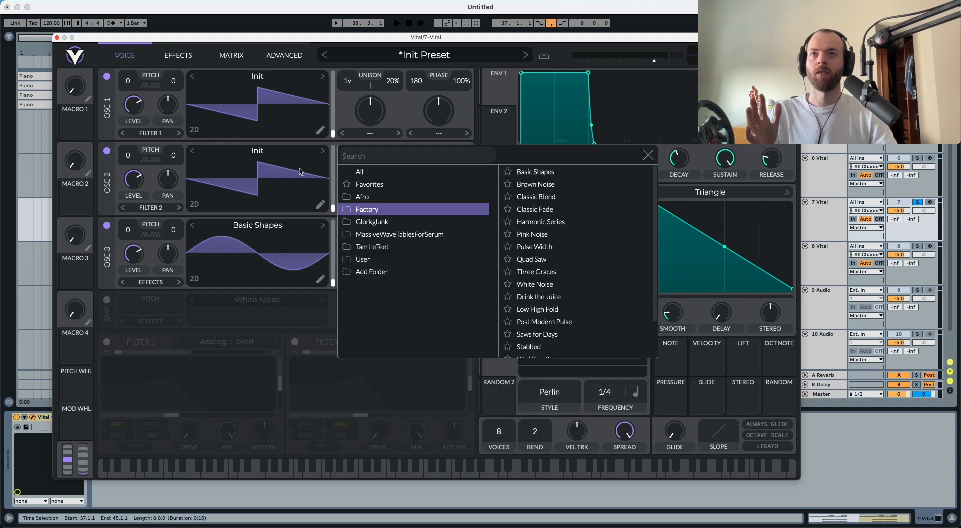
left_click(534, 172)
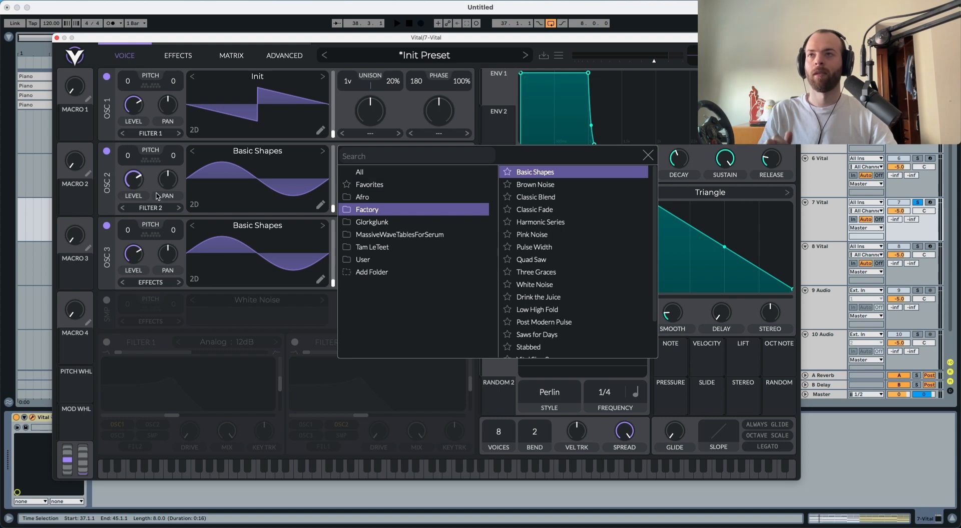
left_click(340, 145)
Set Oscillator 2's wave morph type to Sync, modulate the morph amount with LFO 1, and preview the sound
left_click(434, 208)
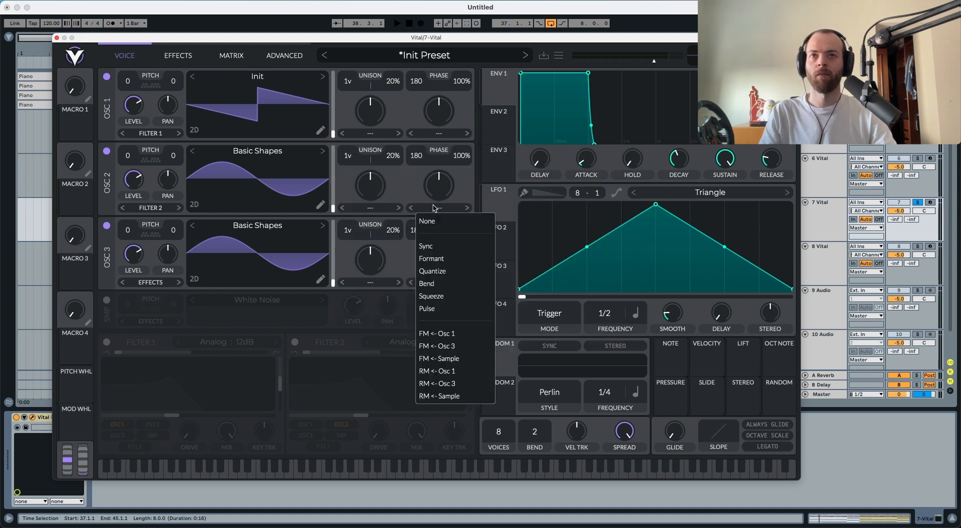
left_click(431, 246)
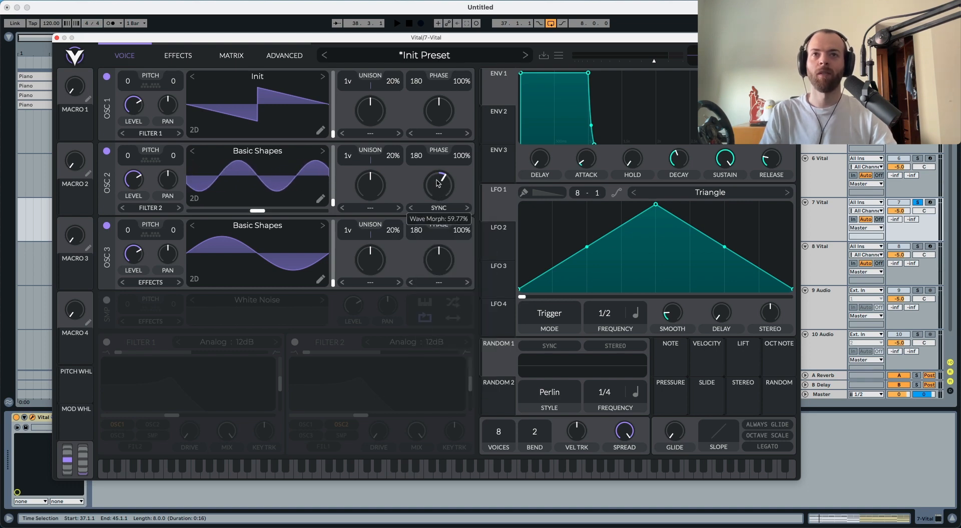
left_click_drag(500, 209, 438, 196)
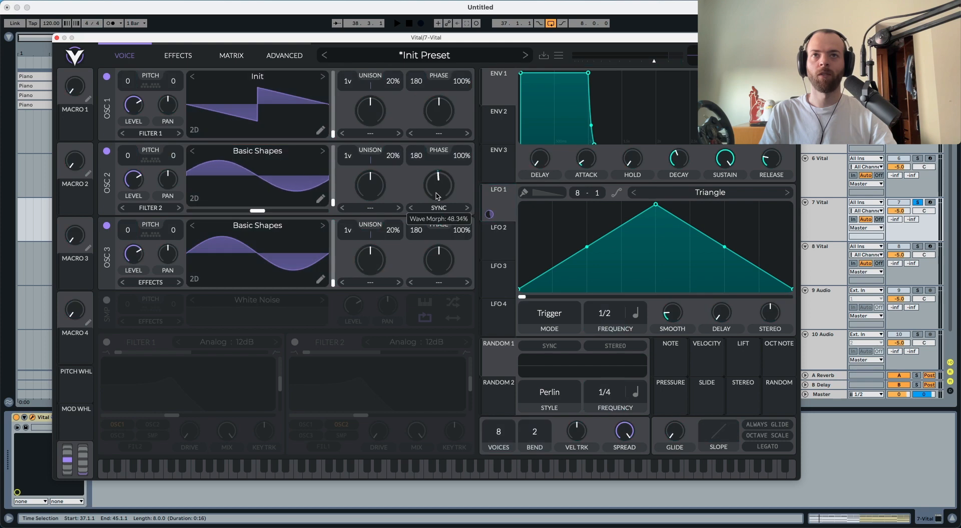
key("space")
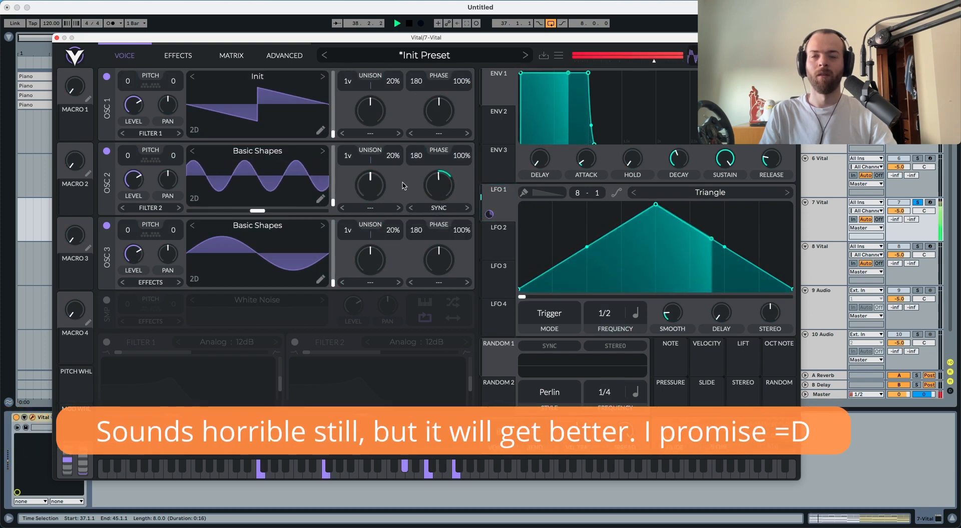
key("space")
Enable Filter 1, route oscillators 2 and 3 into it, and audition the clip
left_click(107, 342)
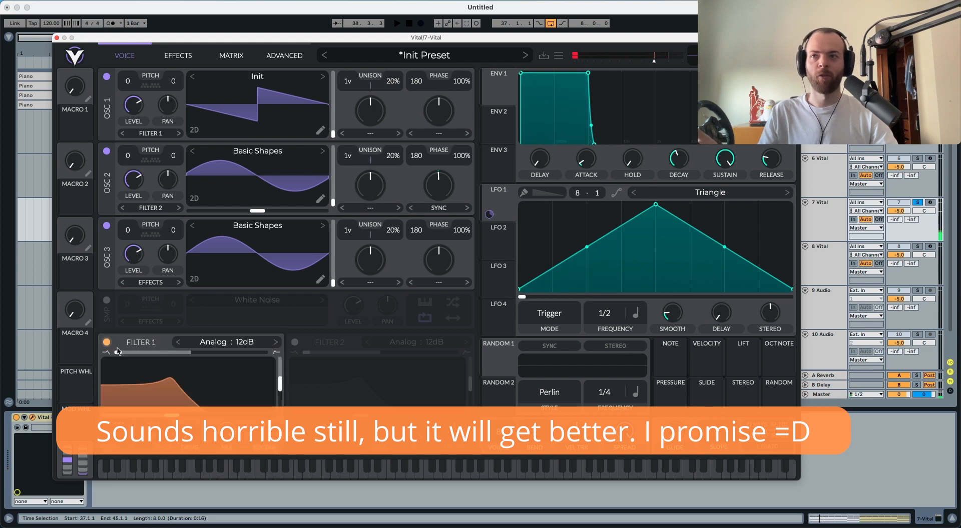
left_click(153, 285)
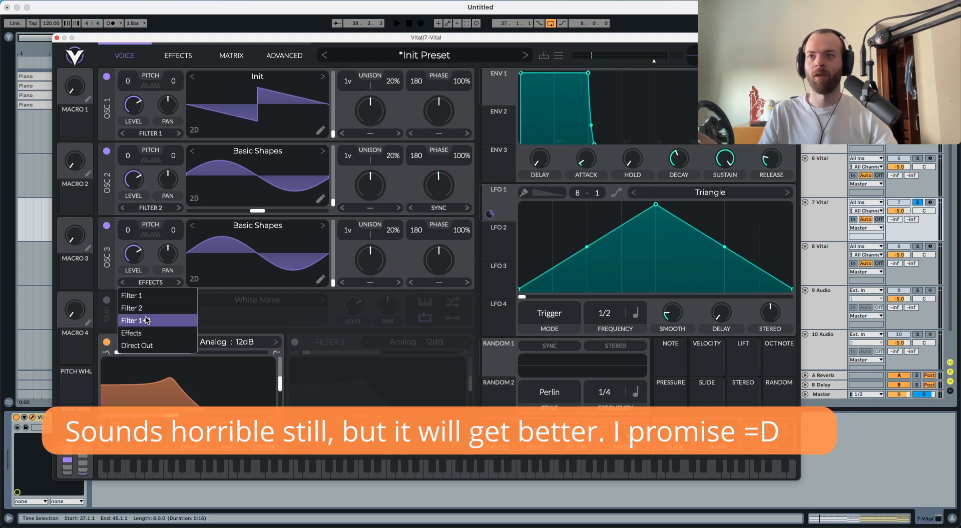
left_click(145, 295)
left_click(157, 208)
left_click(158, 225)
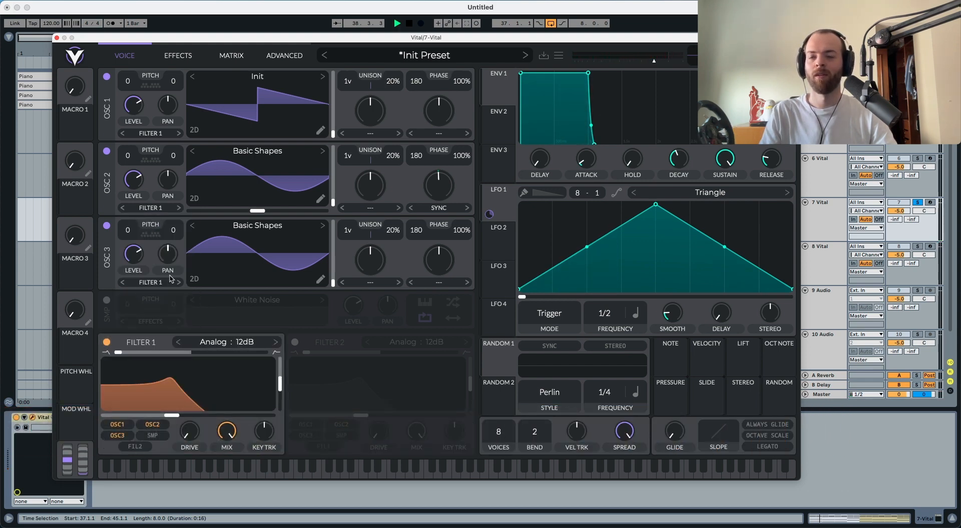
key("space")
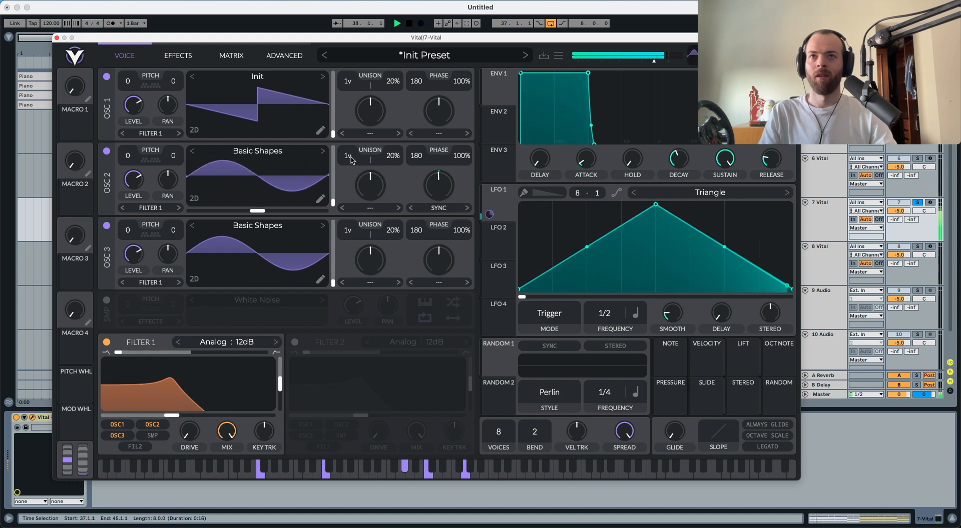
key("space")
Set unison to 9 voices at 11% on Oscillator 1, 7 voices at 15% on Oscillator 2, and 7 voices on Oscillator 3
left_click_drag(348, 156, 349, 147)
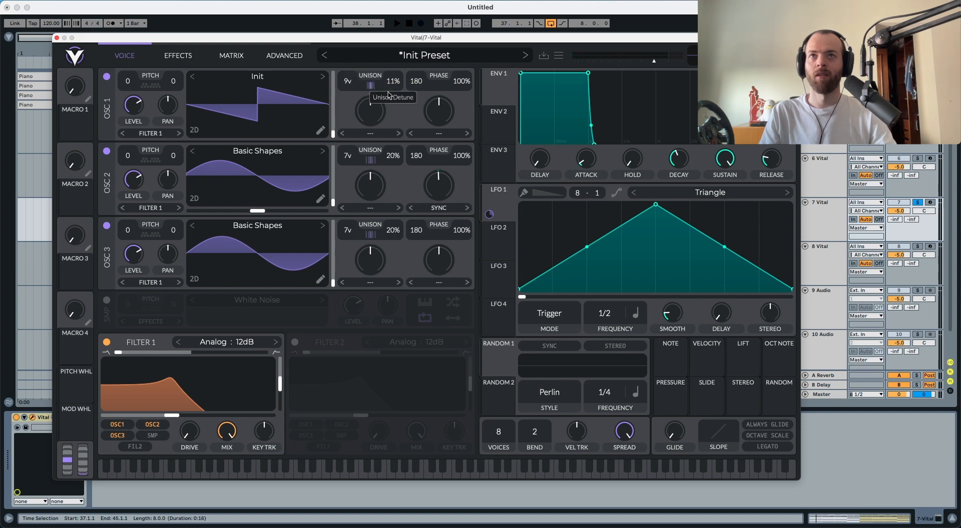
key("space")
left_click_drag(392, 156, 392, 163)
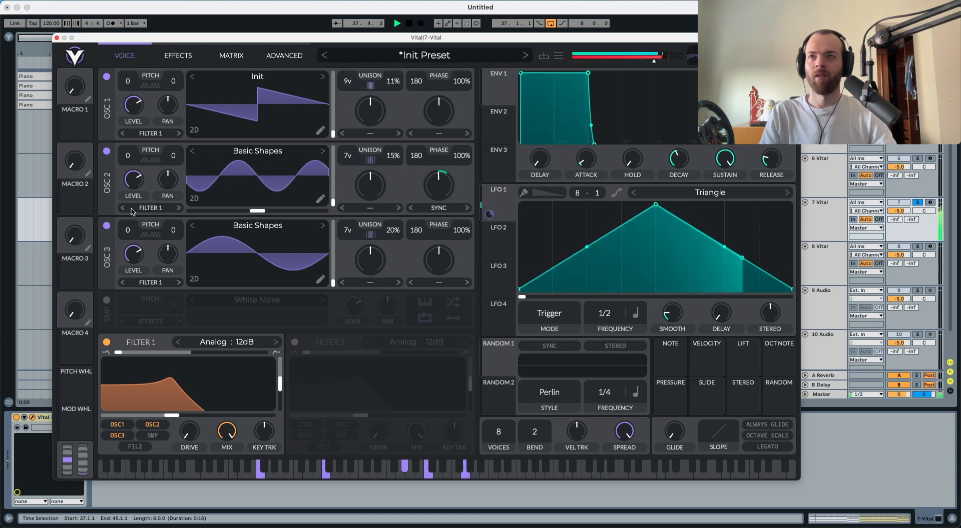
Try transposing Oscillator 2 to 12, return it to 0, and try Oscillator 3 at -12 while the clip plays
left_click_drag(127, 155, 135, 103)
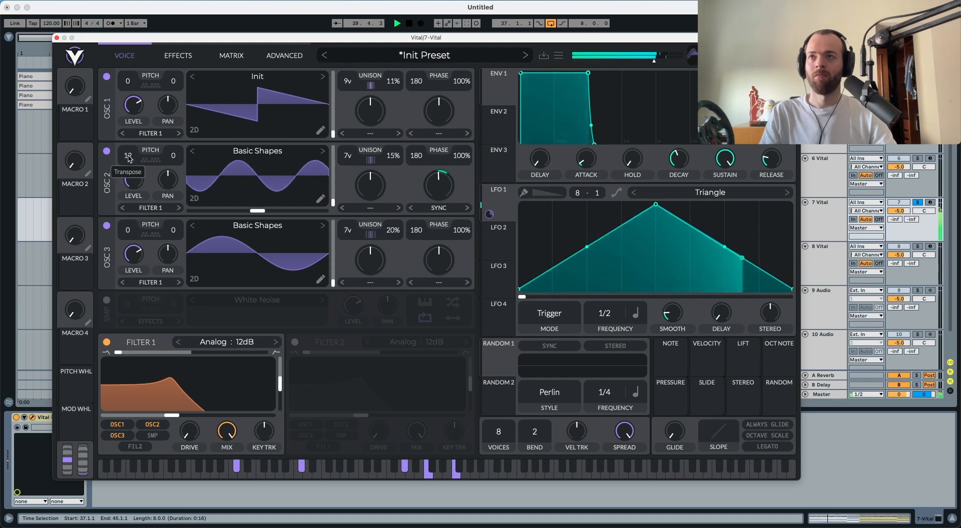
left_click_drag(129, 157, 125, 297)
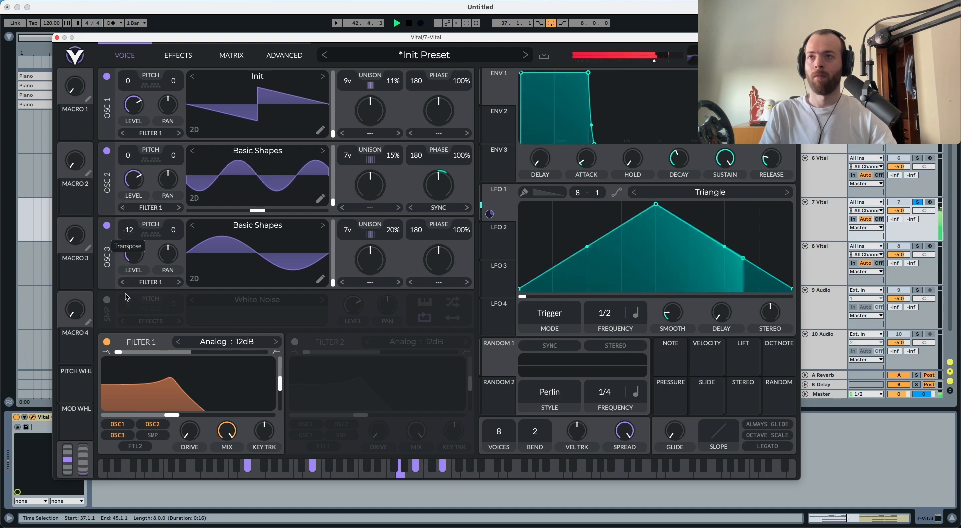
Set Oscillator 3's spectral morph to about 45.75%, its unison detune to 10%, and its wavetable frame to a square wave
left_click_drag(365, 256, 364, 263)
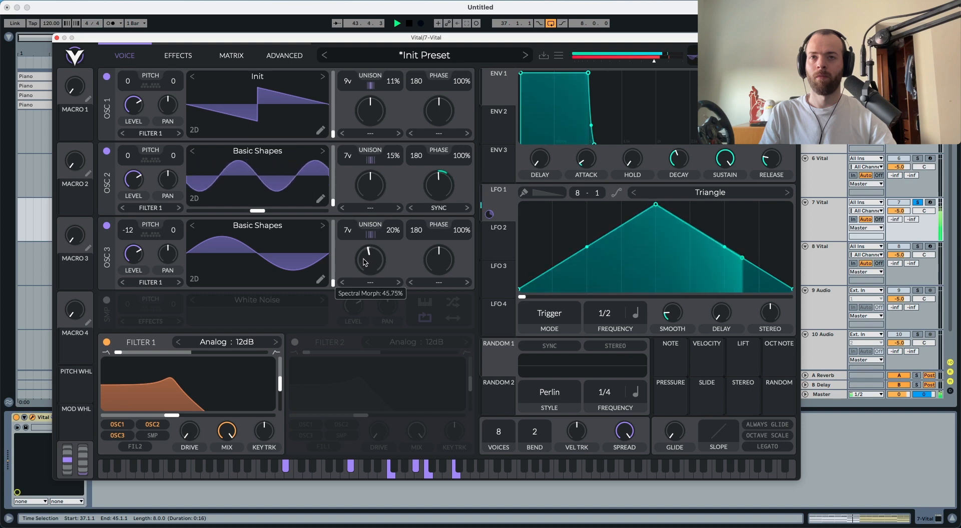
left_click_drag(393, 231, 387, 250)
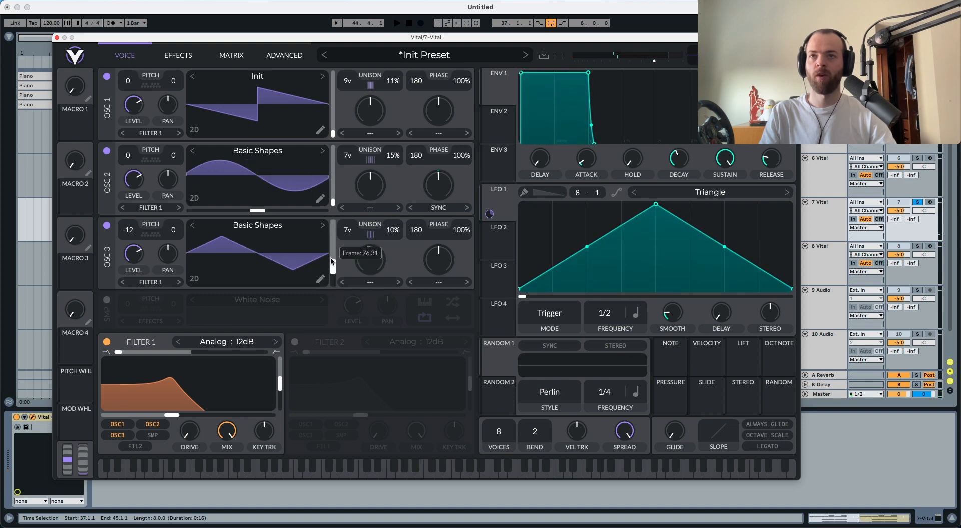
left_click_drag(331, 261, 332, 245)
Transpose Oscillator 3 up to 12 semitones while the clip plays, listen, and stop playback
key("space")
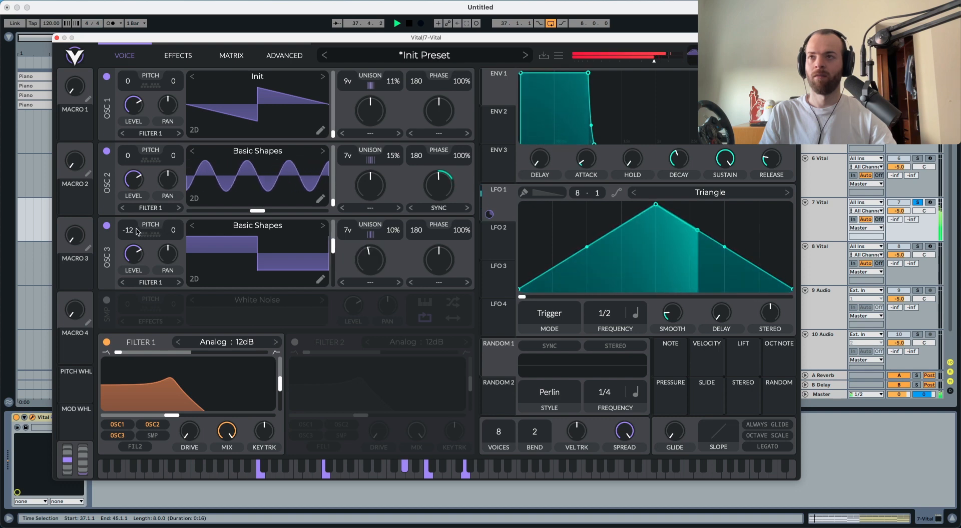
left_click_drag(137, 231, 152, 120)
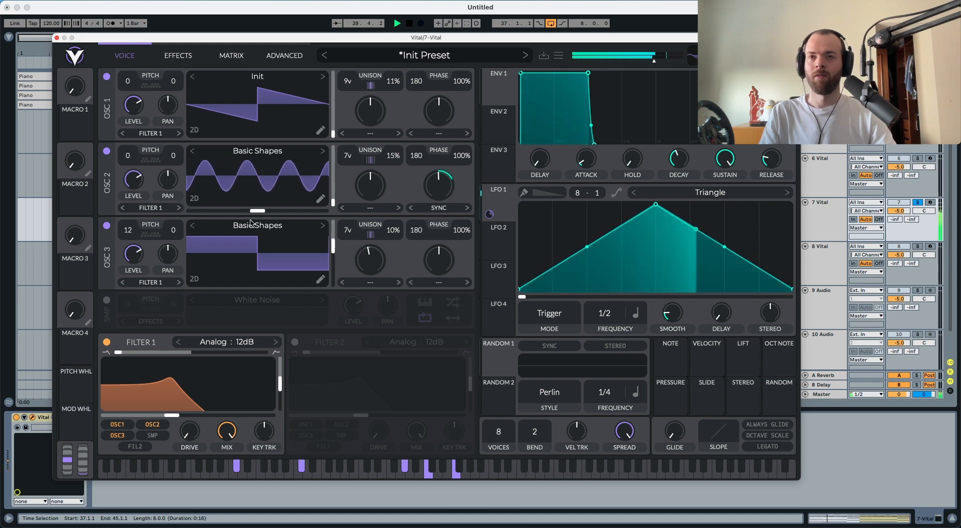
key("space")
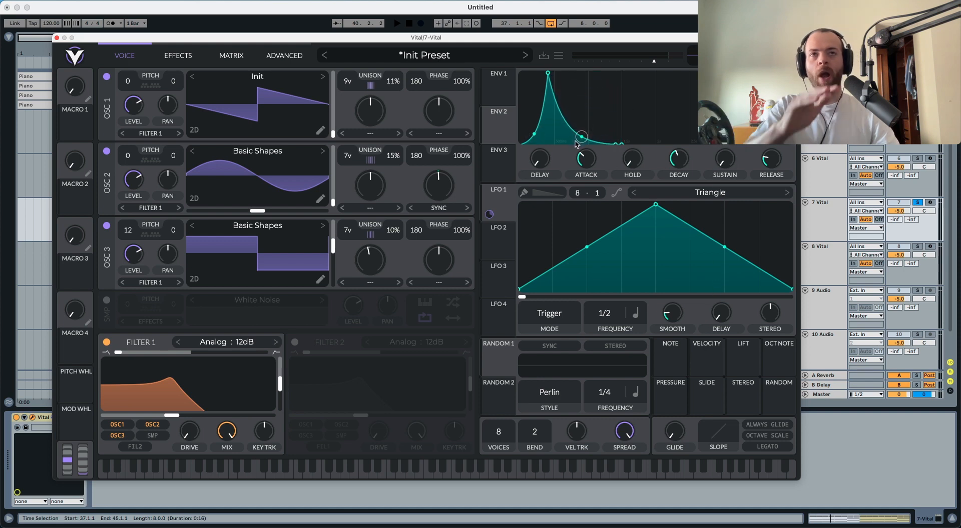
Assign Envelope 2 to Filter 1's cutoff and briefly preview the clip
left_click_drag(499, 129, 189, 428)
key("space")
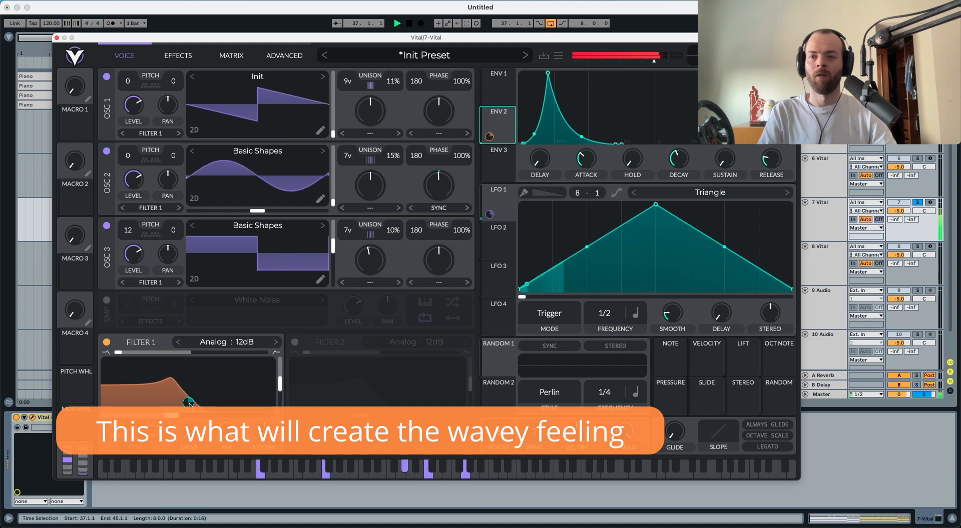
key("space")
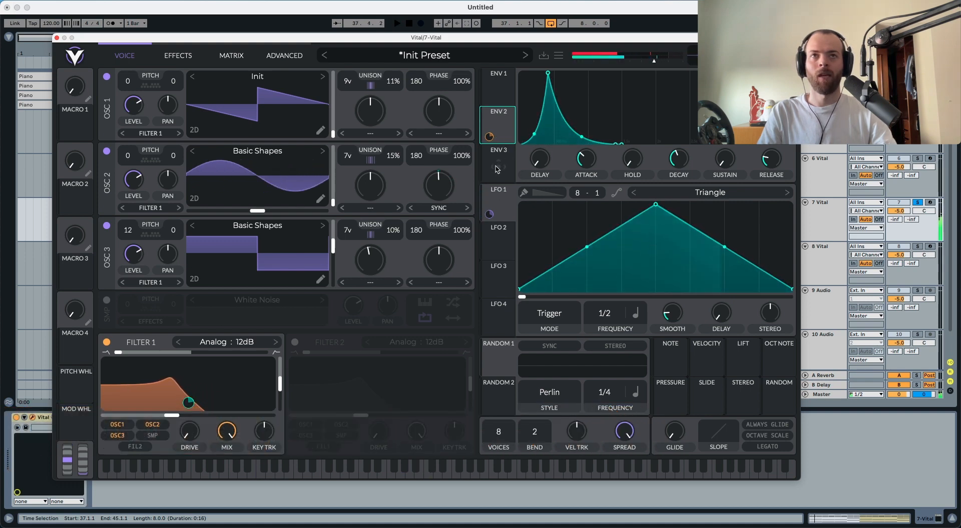
Give Envelope 3 a longer attack and zero sustain, and assign it to Filter 1's cutoff with an amount of 76.00
left_click(490, 176)
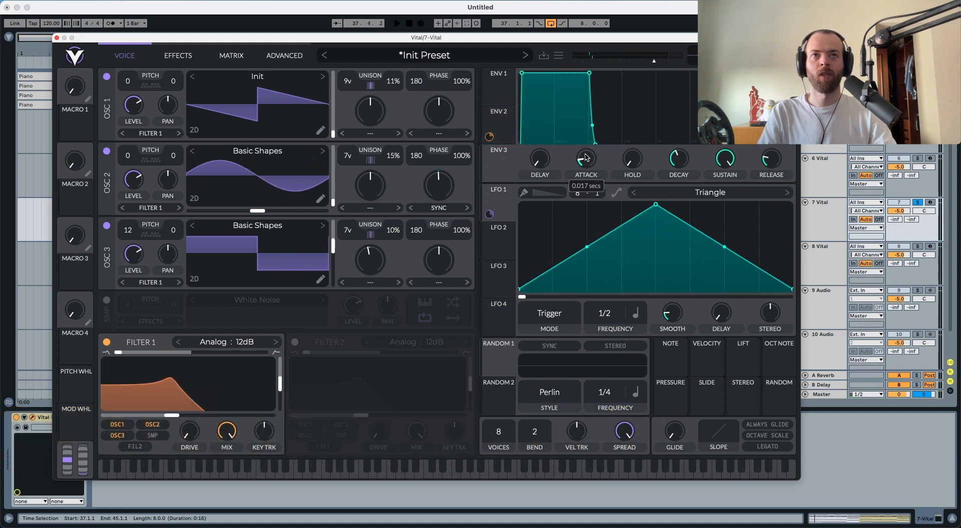
left_click(509, 121)
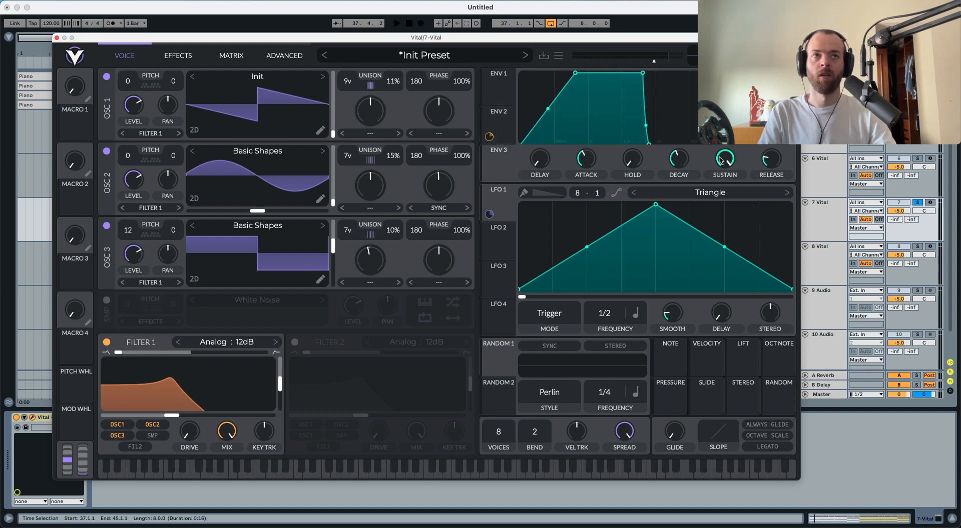
left_click_drag(721, 160, 698, 268)
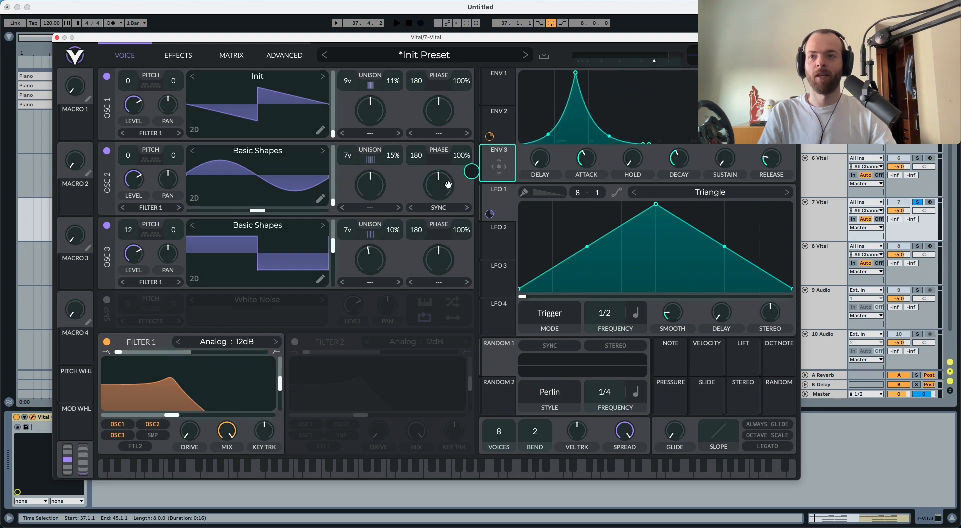
left_click_drag(448, 185, 188, 403)
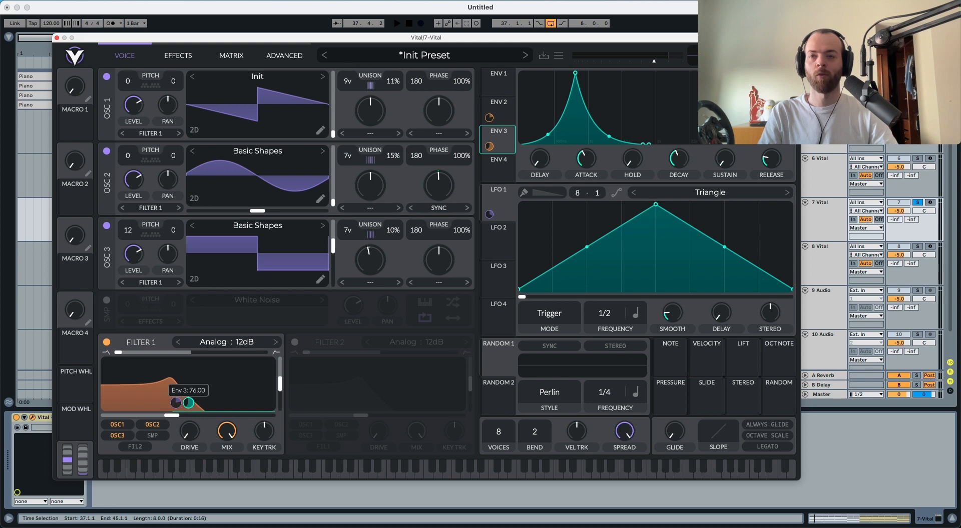
Set Envelope 2's attack to 0.268 secs and Envelope 3's Filter 1 cutoff amount to 35.60 while previewing the clip
key("space")
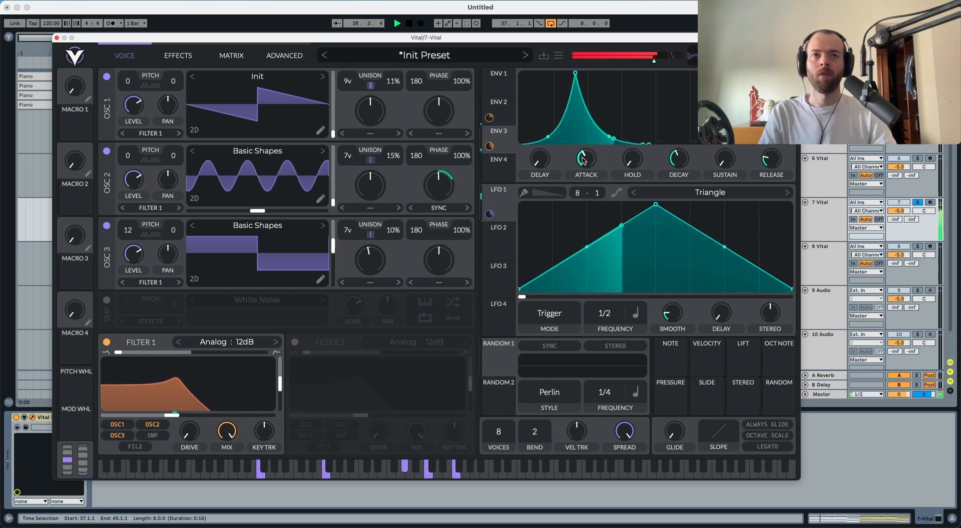
key("space")
left_click(504, 113)
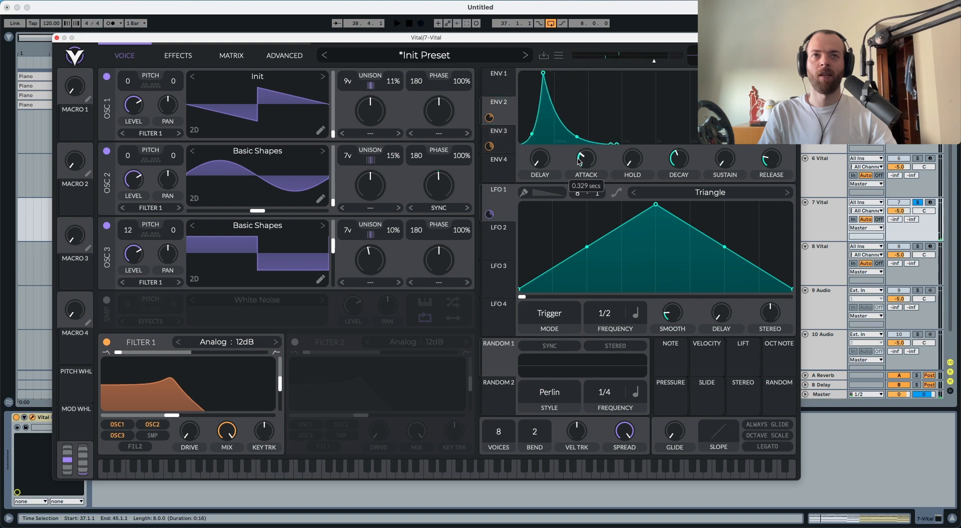
key("space")
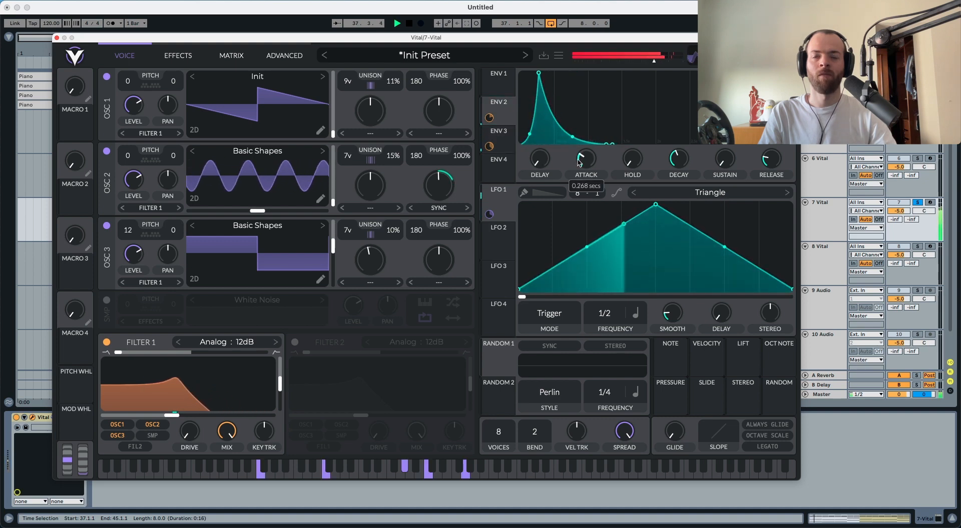
mouse_move(194, 403)
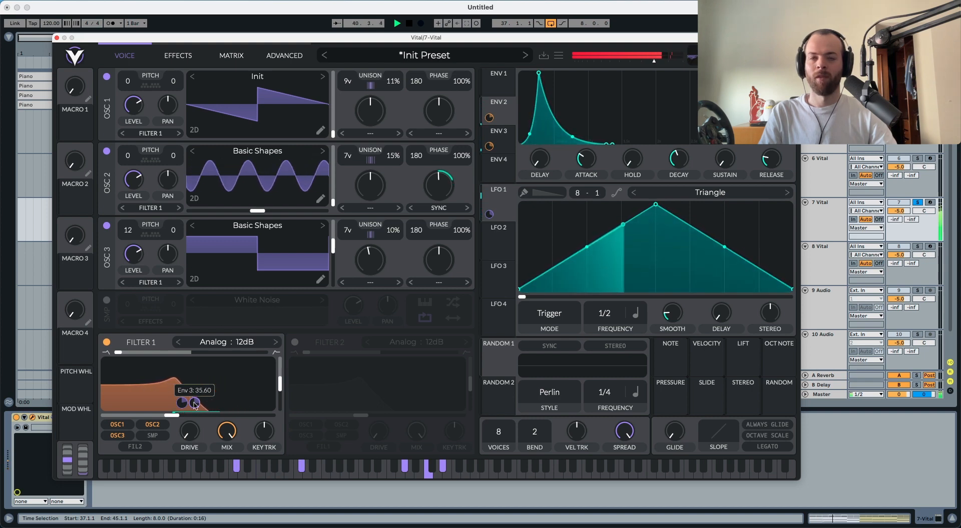
key("space")
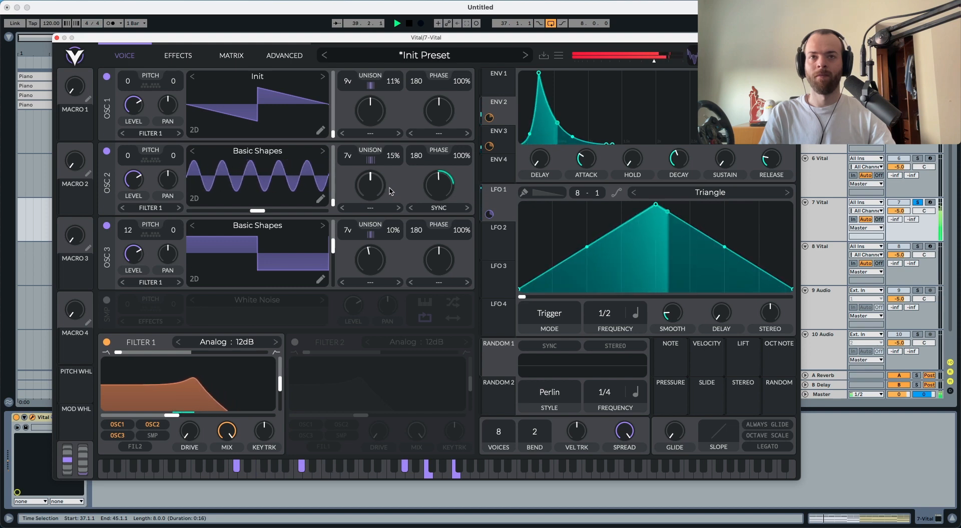
key("space")
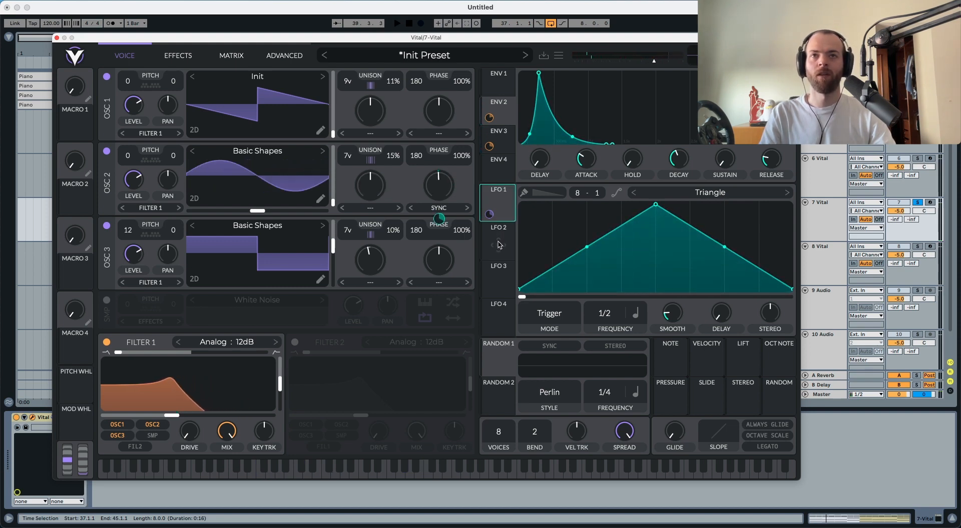
Assign LFO 2 to Filter 1's cutoff with an amount of 15.49 and preview the clip
left_click_drag(498, 235, 172, 415)
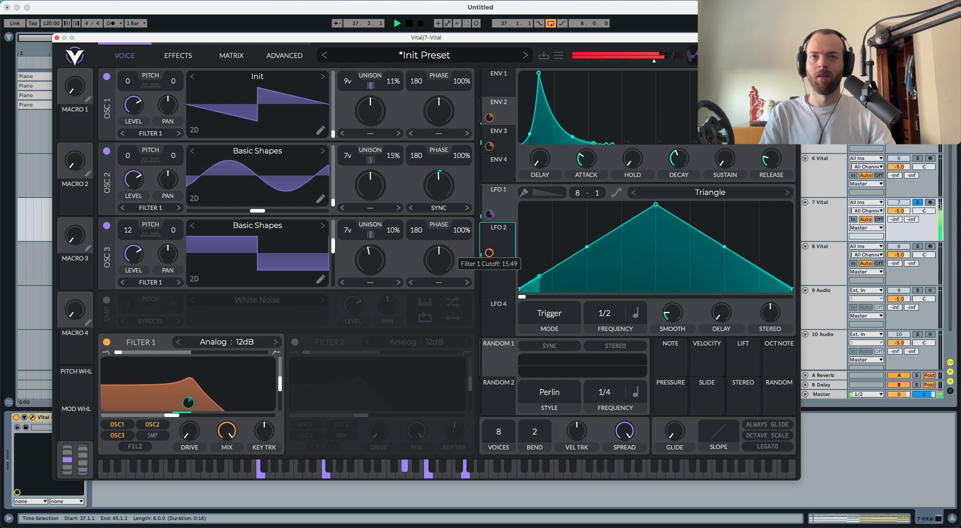
key("space")
Set the LFO 1 mode to Sync and play the clip
left_click(539, 311)
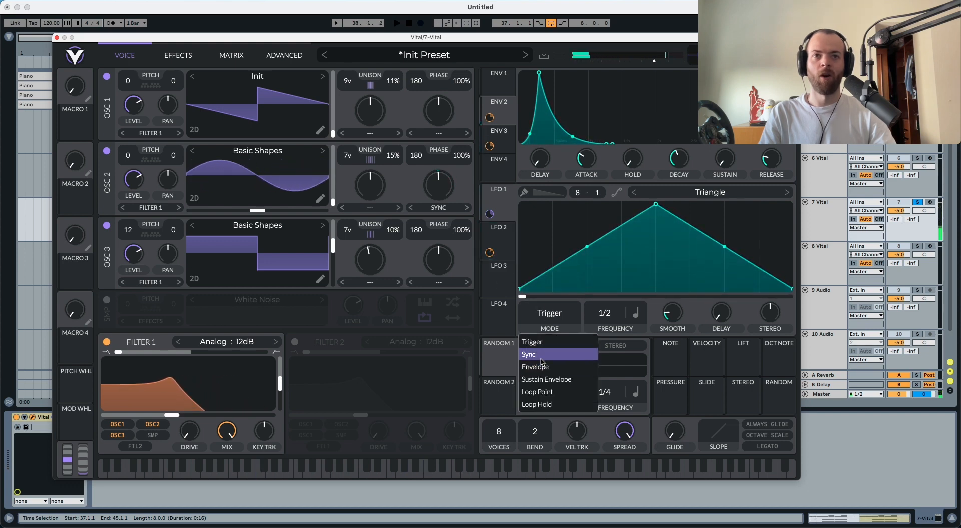
left_click(542, 356)
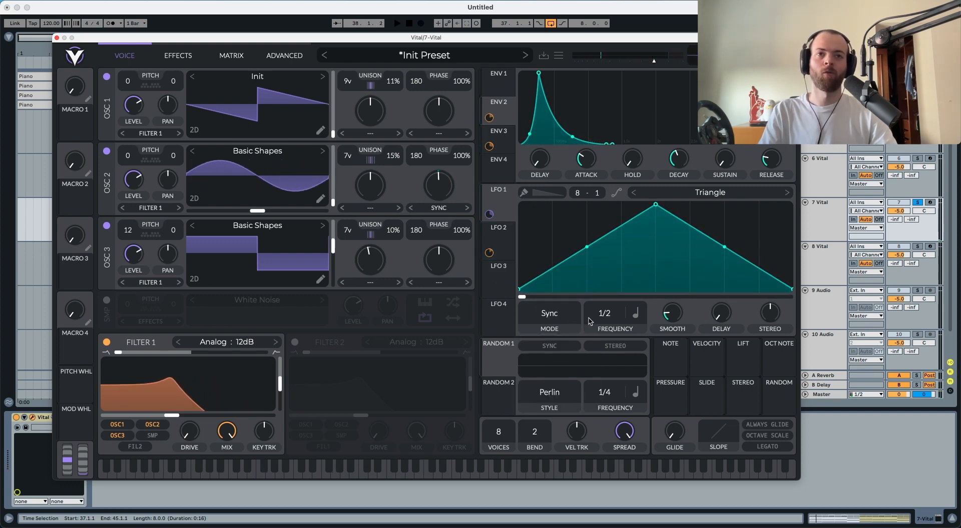
key("space")
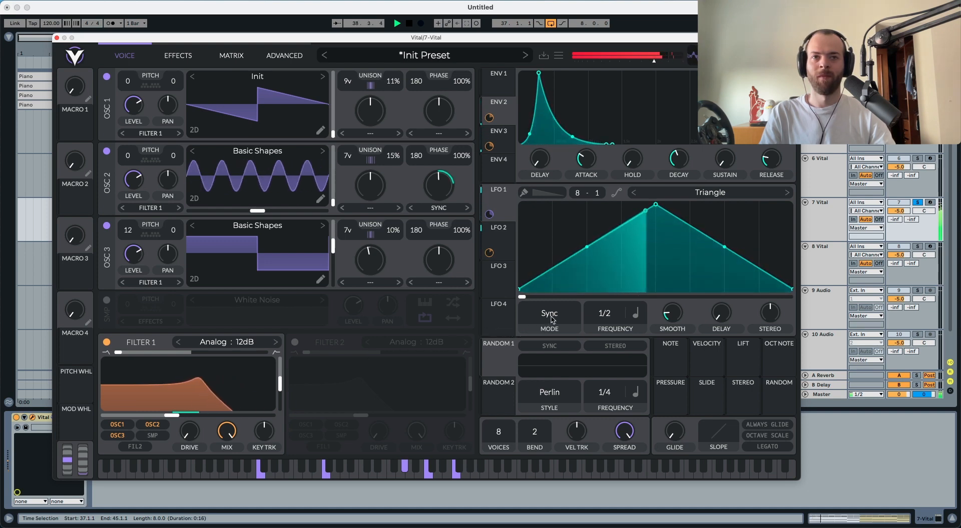
Stop playback and remove LFO 2's modulation from Filter 1's cutoff
key("space")
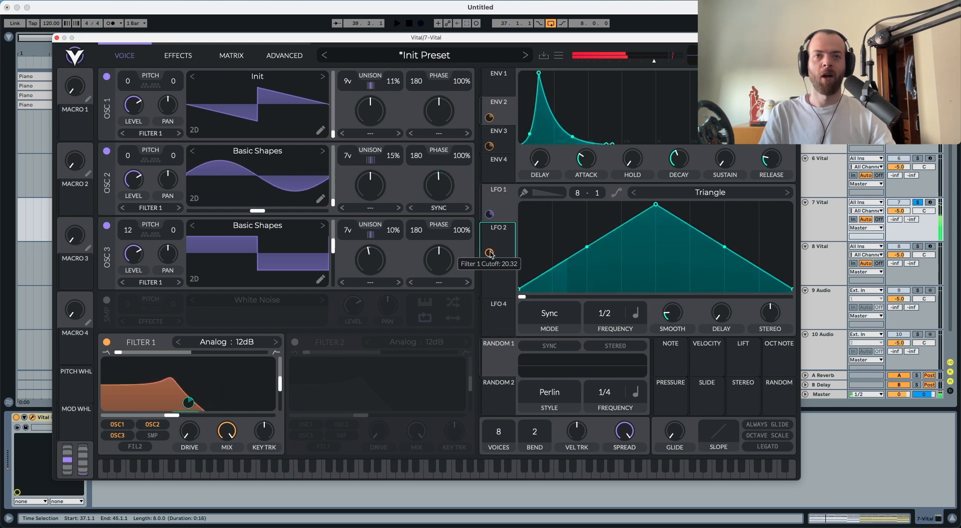
right_click(490, 253)
left_click(506, 261)
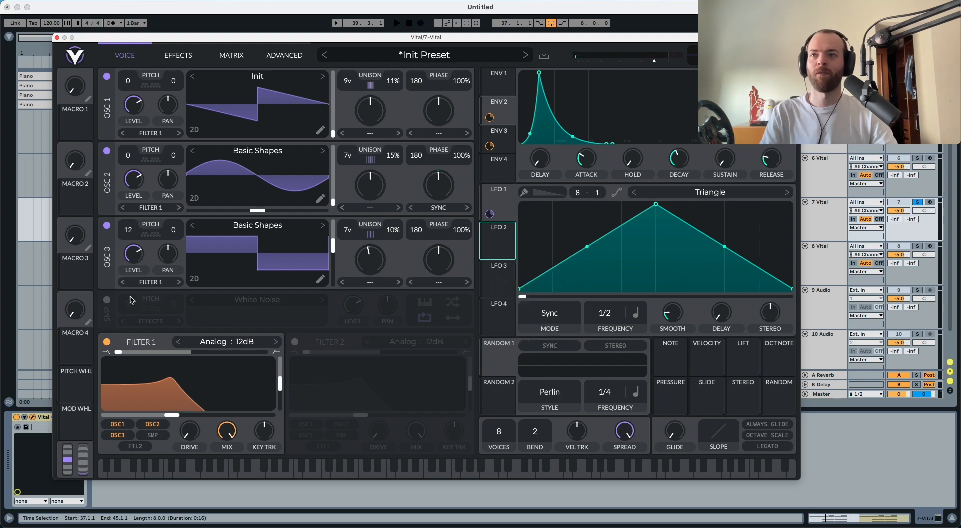
Enable the White Noise sampler, route it to Filter 1, set its level to 0.219, and compare the pad with and without it
left_click(107, 301)
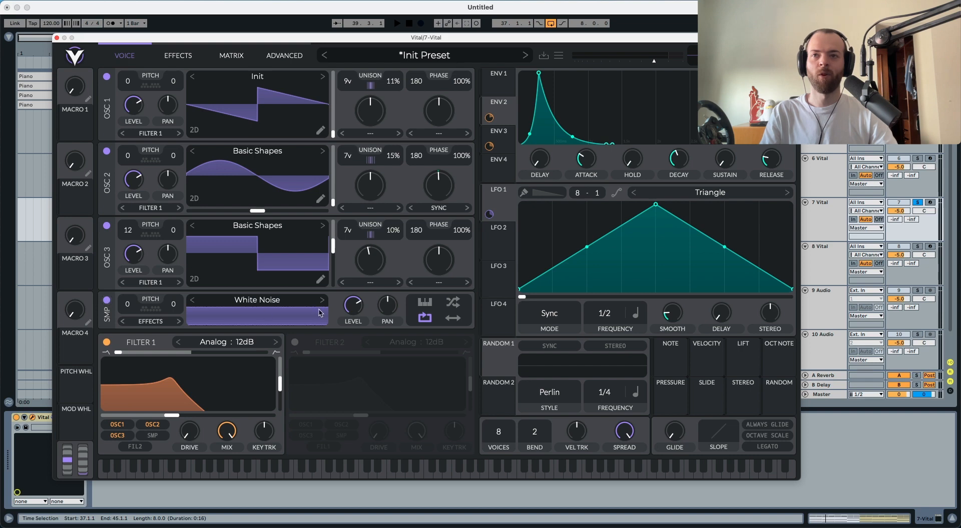
key("space")
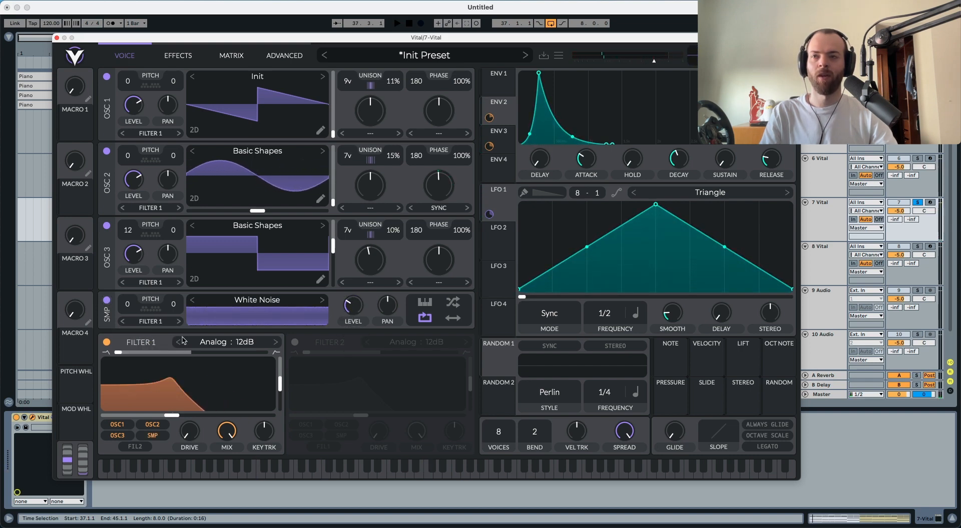
key("space")
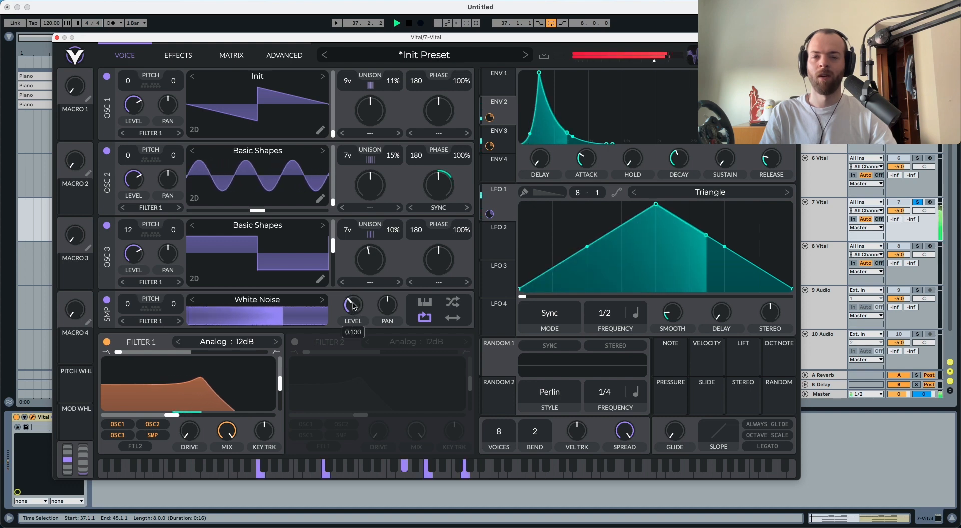
mouse_move(357, 300)
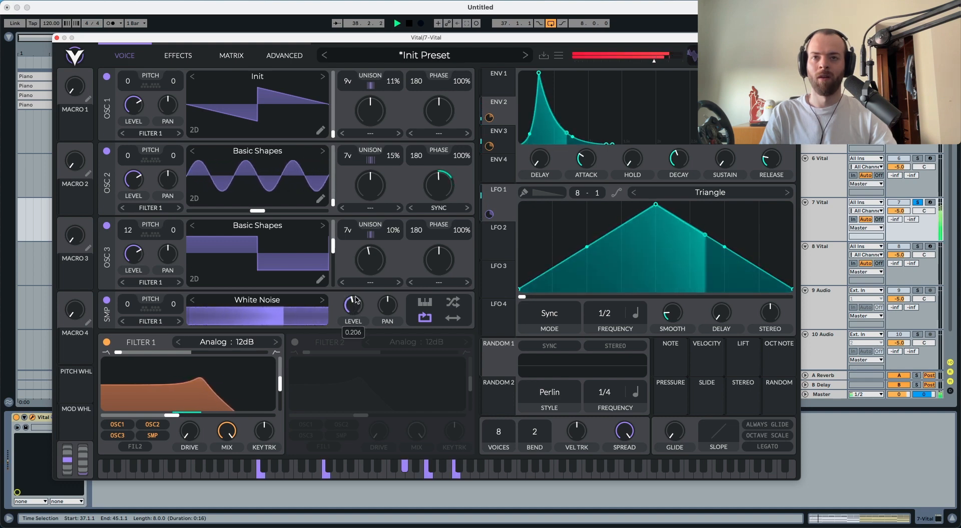
left_click_drag(357, 300, 357, 298)
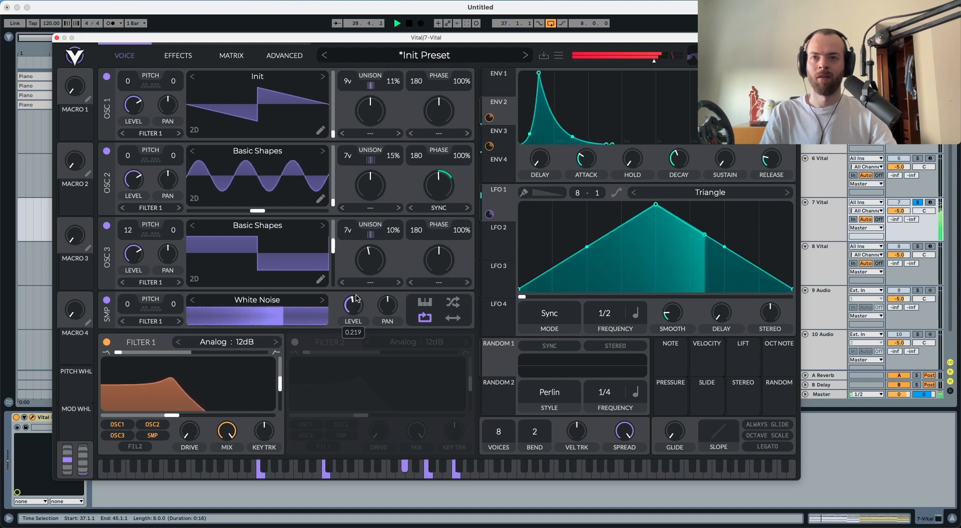
left_click(106, 301)
left_click(107, 301)
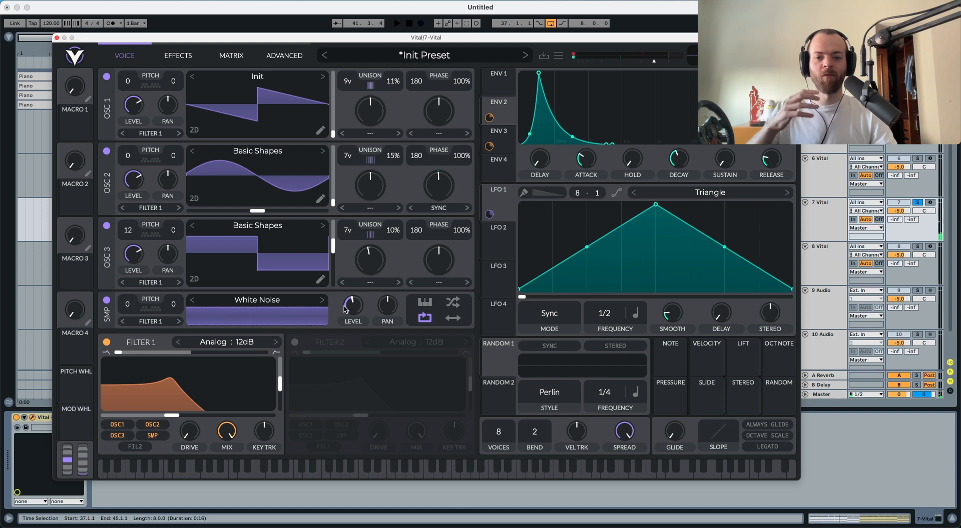
Enable the Chorus effect on the pad and preview the clip
left_click(174, 58)
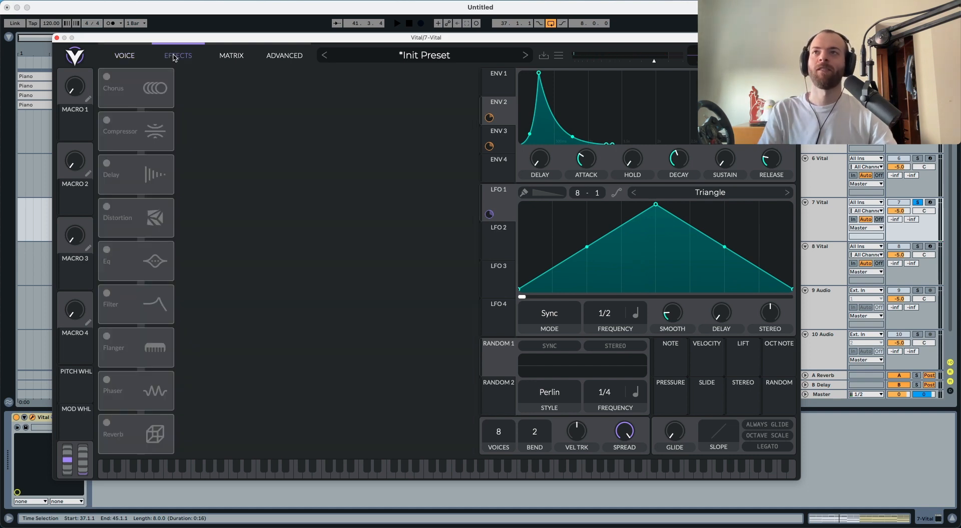
left_click(106, 78)
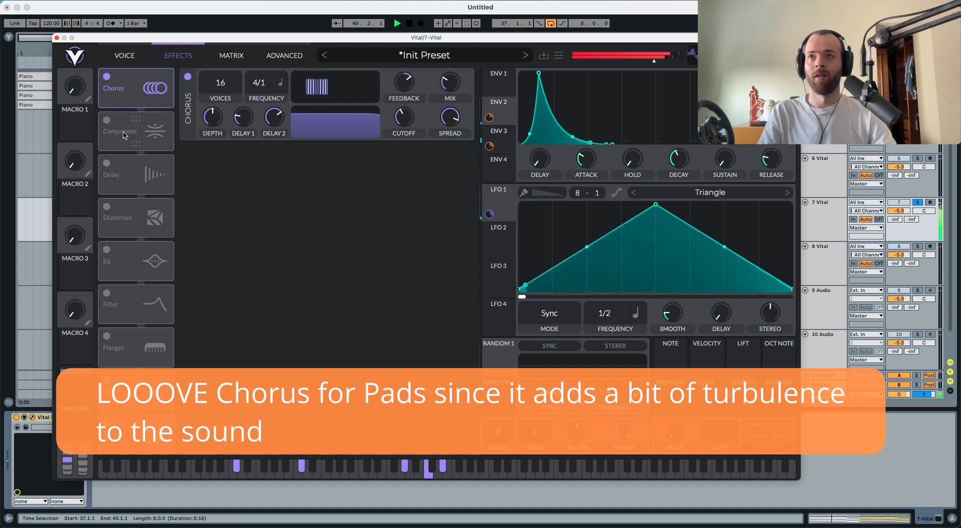
key("space")
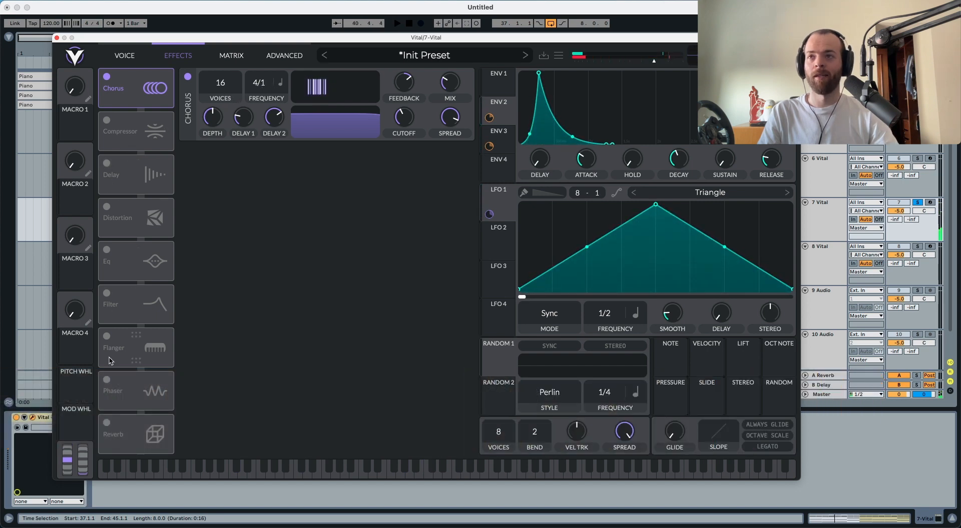
Enable the Reverb, raise its mix to about 37.57%, and cut both the low and high ends of its EQ curve
left_click(107, 424)
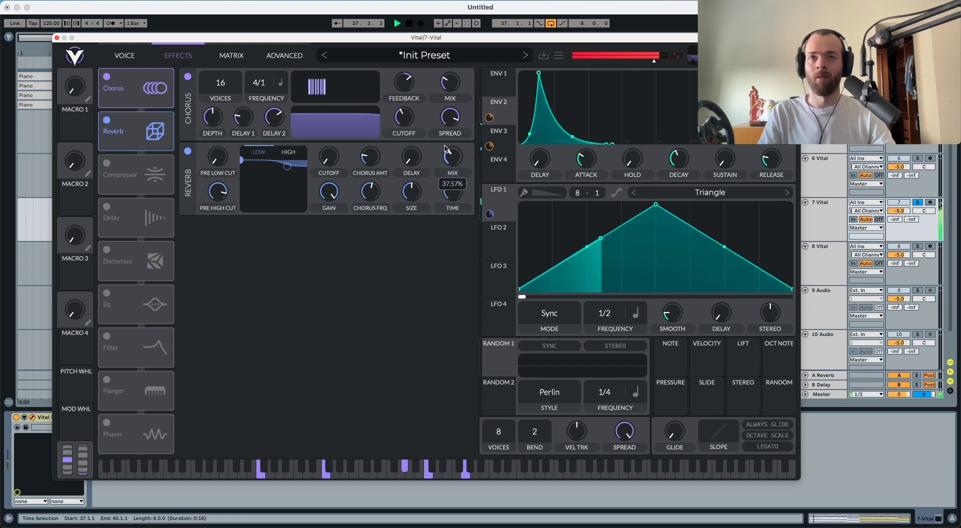
left_click(286, 167)
left_click_drag(287, 169, 254, 187)
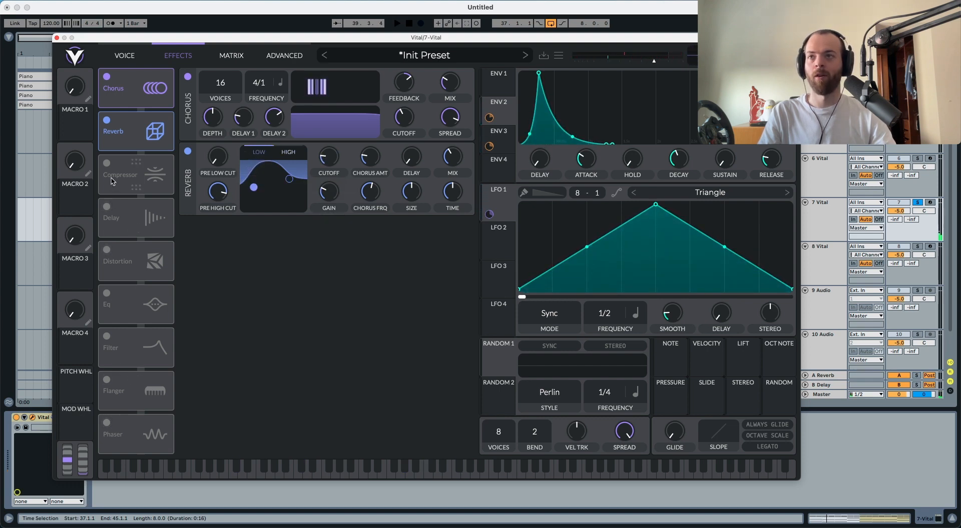
Enable the EQ, turn its low band into a low cut, and raise the band's cutoff while the clip plays
left_click(107, 296)
key("space")
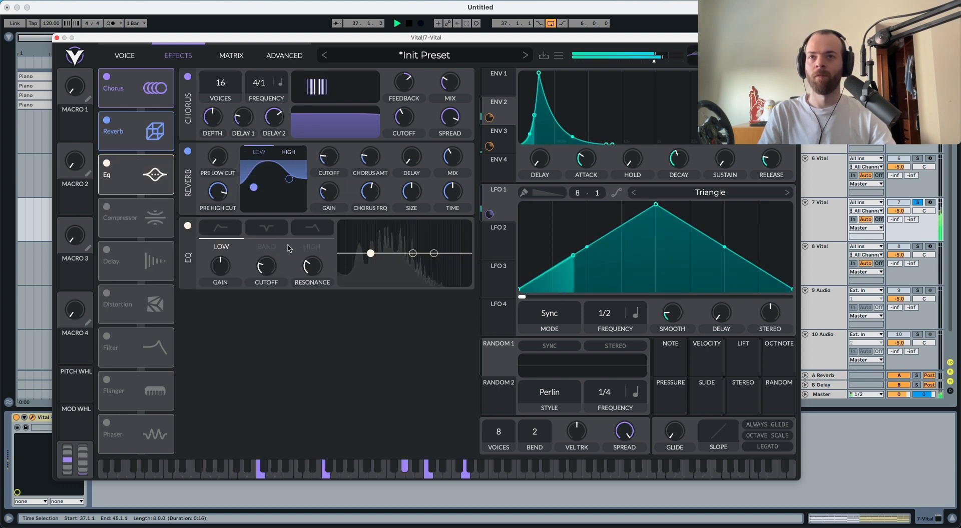
left_click_drag(261, 270, 261, 263)
key("space")
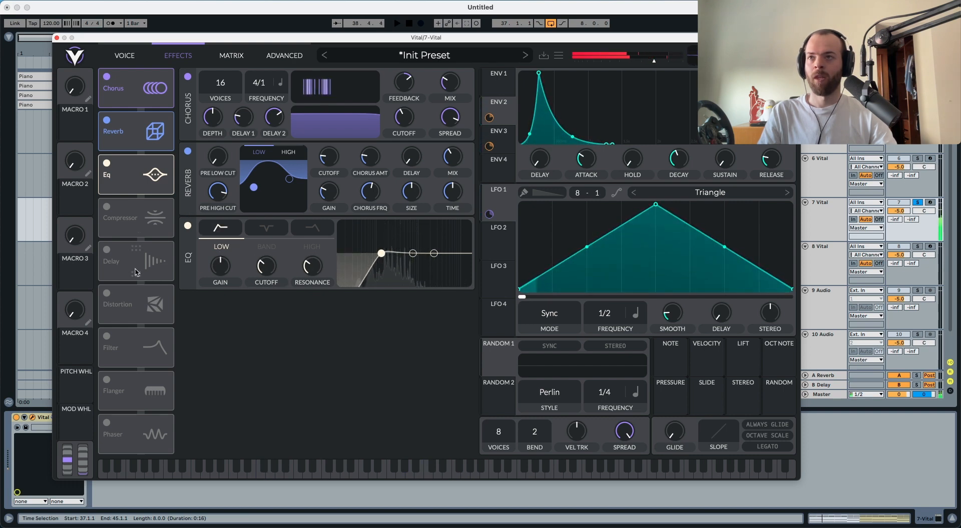
Enable the Delay with a lower mix, set its mode to Ping Pong, and make its first 1/8 time dotted
left_click(107, 249)
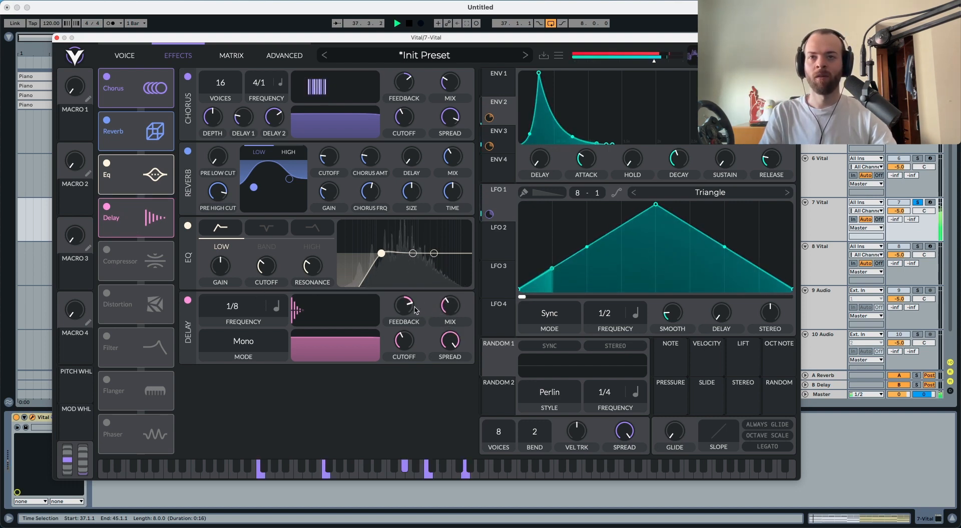
left_click(244, 343)
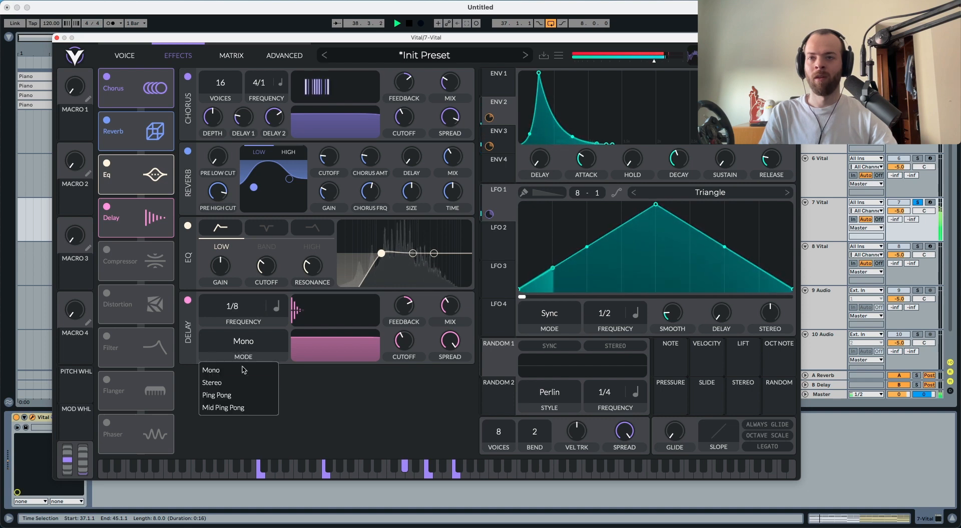
left_click(229, 395)
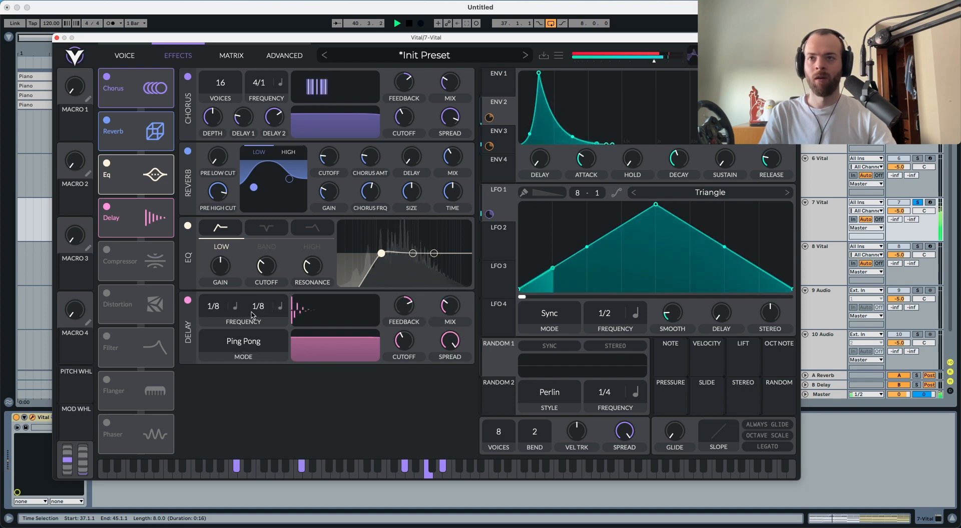
left_click(235, 306)
Try the Mono delay mode and settle on Stereo
left_click(249, 344)
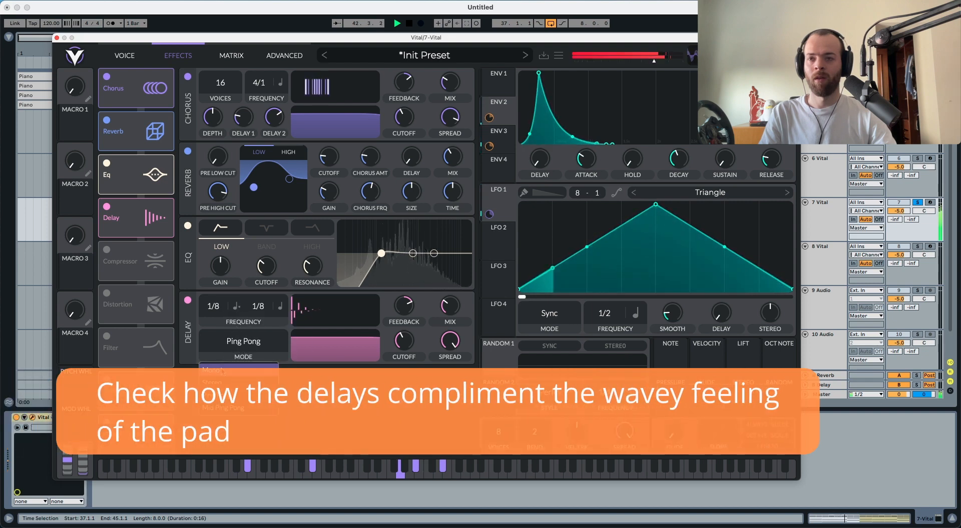
left_click(223, 370)
left_click(244, 345)
left_click(213, 382)
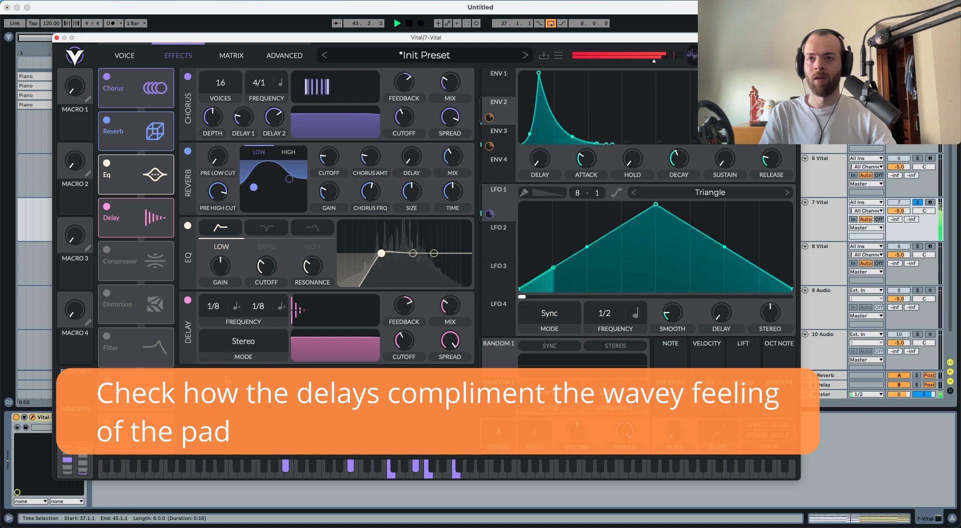
Set the delay's first 1/8 time to Tempo Dotted and its second 1/8 time to Tempo, and preview the clip
left_click(236, 306)
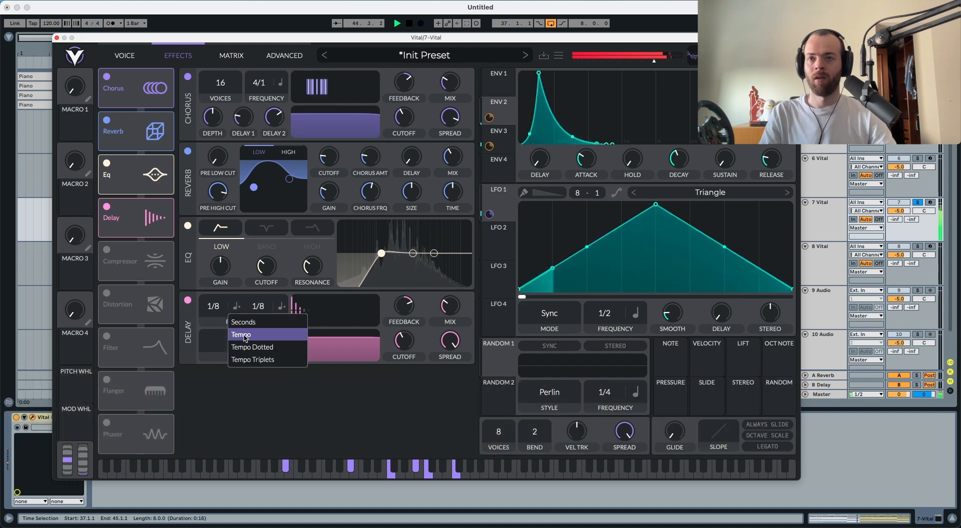
left_click(242, 336)
left_click(237, 307)
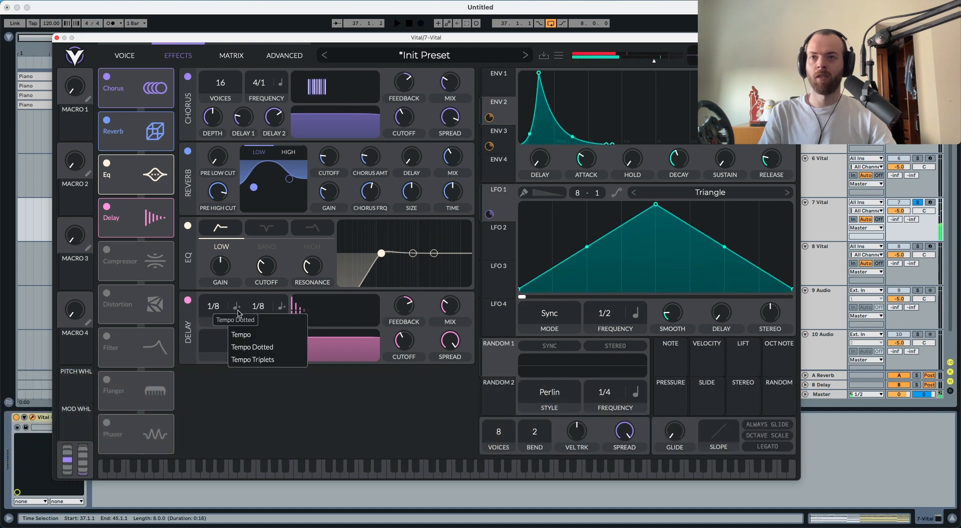
left_click(245, 347)
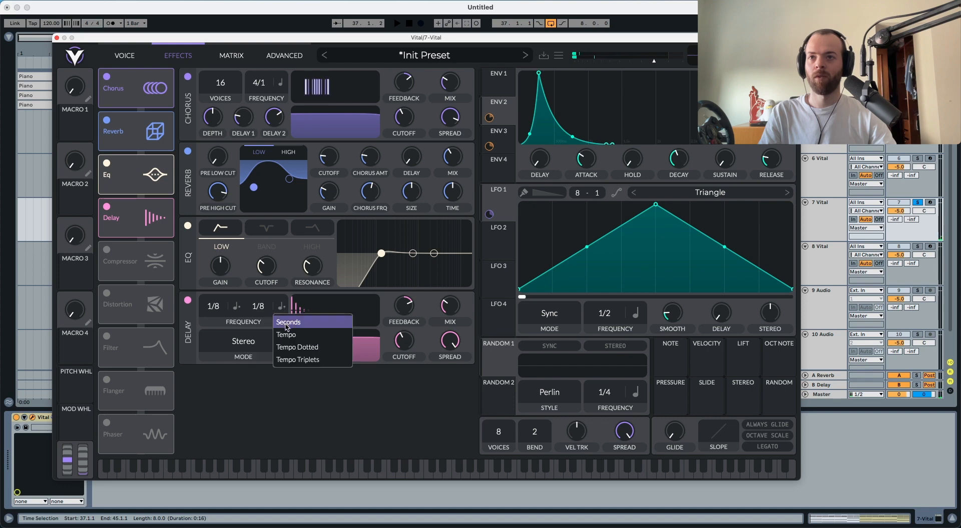
left_click(288, 323)
left_click(286, 334)
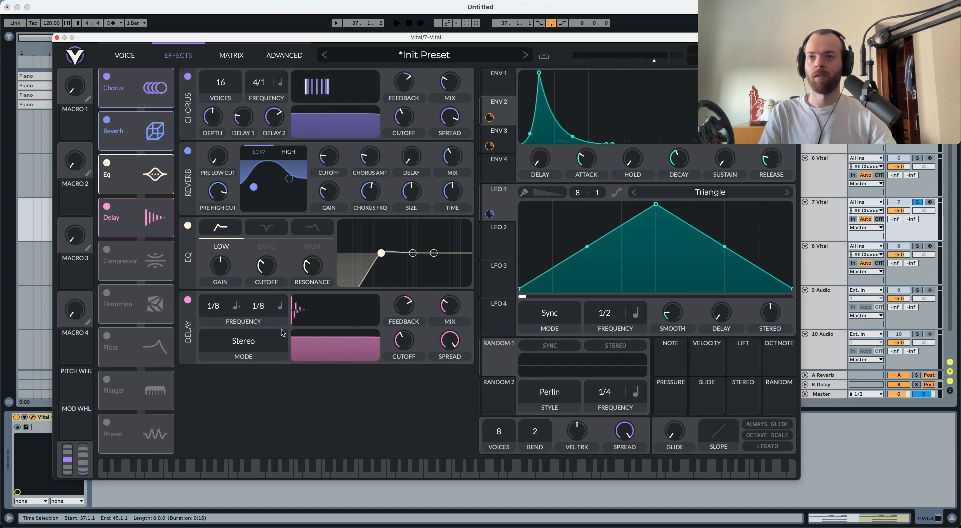
key("space")
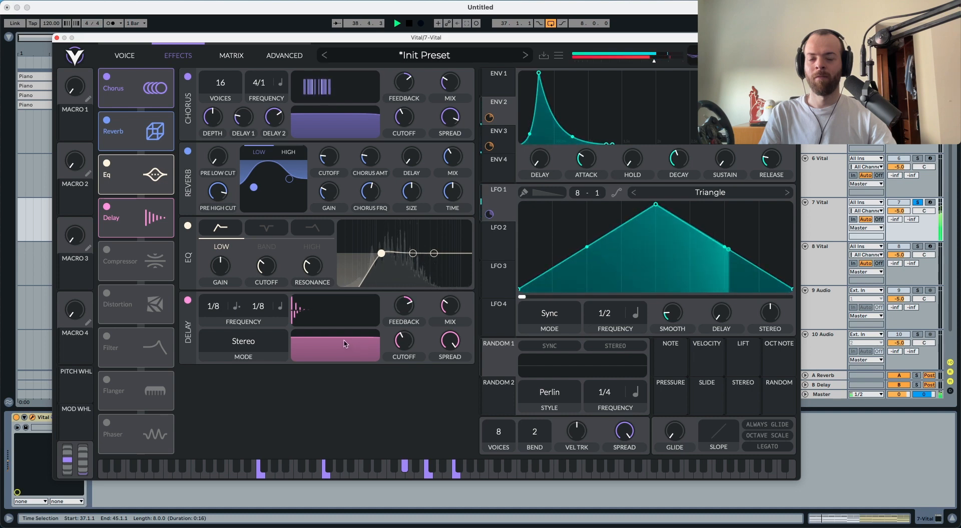
Adjust the delay's mix, raise its filter cutoff and lower its spread to 0.261, and preview the clip
key("space")
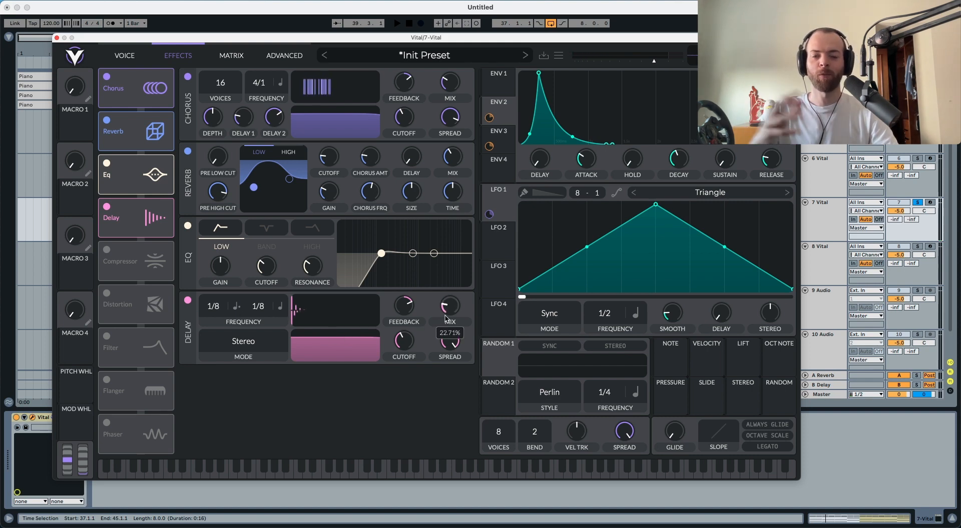
left_click_drag(446, 317, 448, 314)
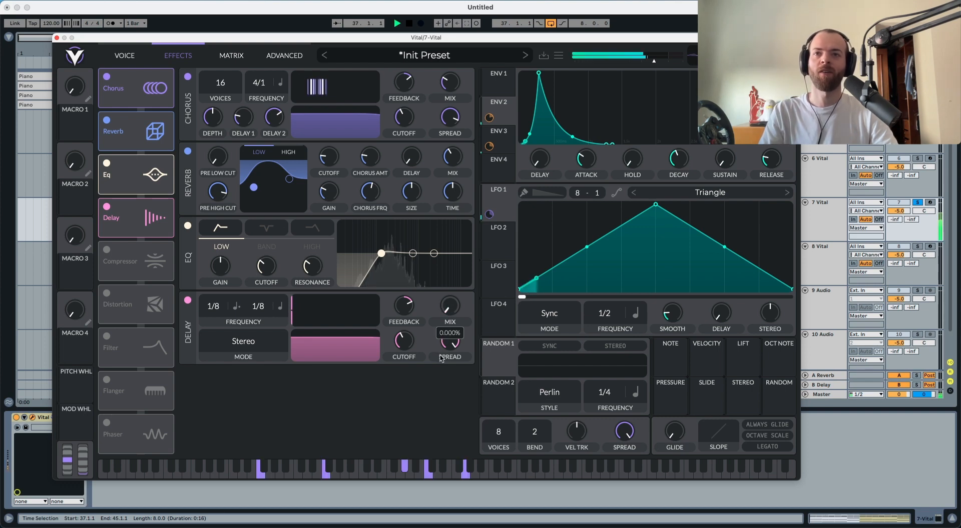
left_click_drag(441, 358, 441, 316)
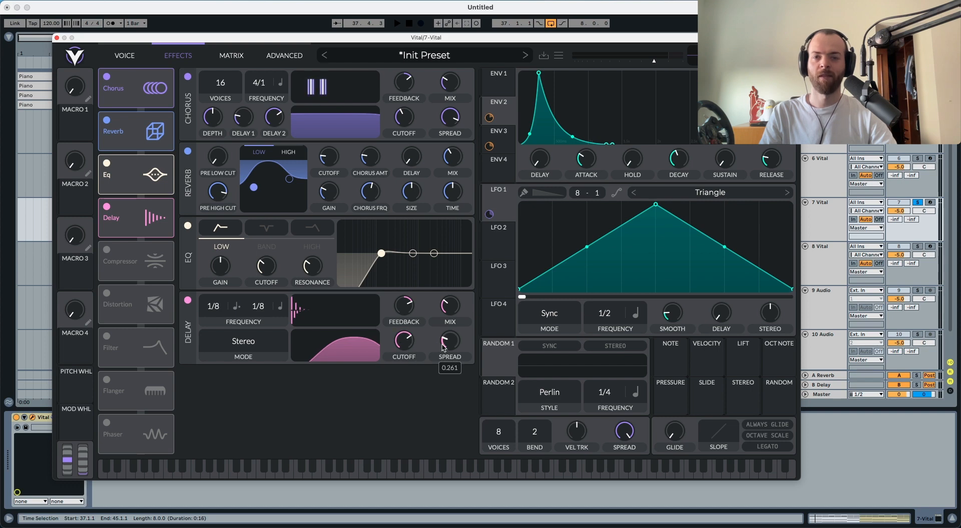
key("space")
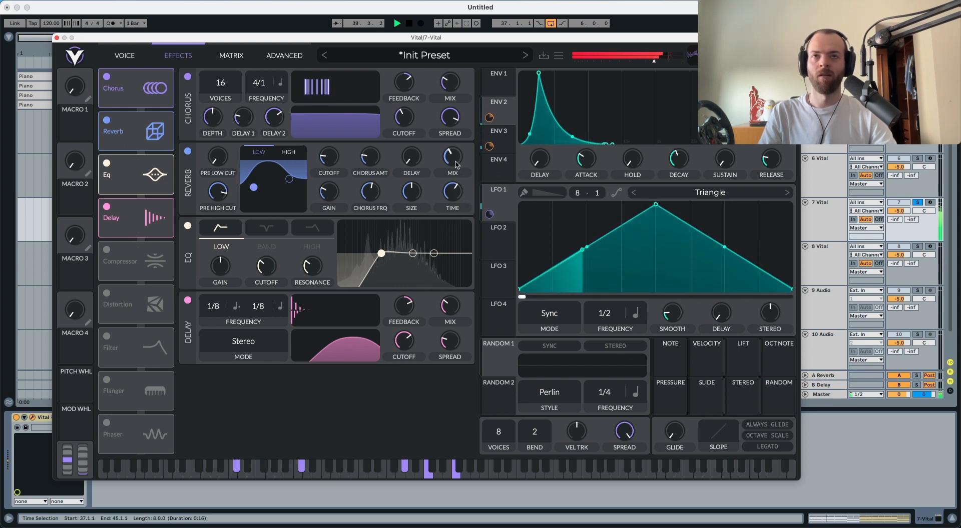
mouse_move(456, 161)
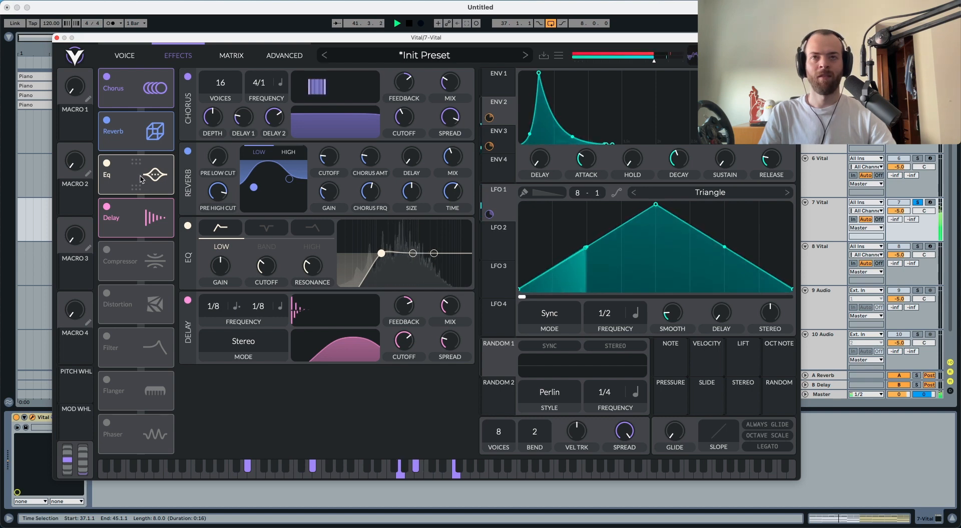
Lower Filter 1's resonance to 42.33% while the clip plays and show the modulation matrix
left_click(124, 55)
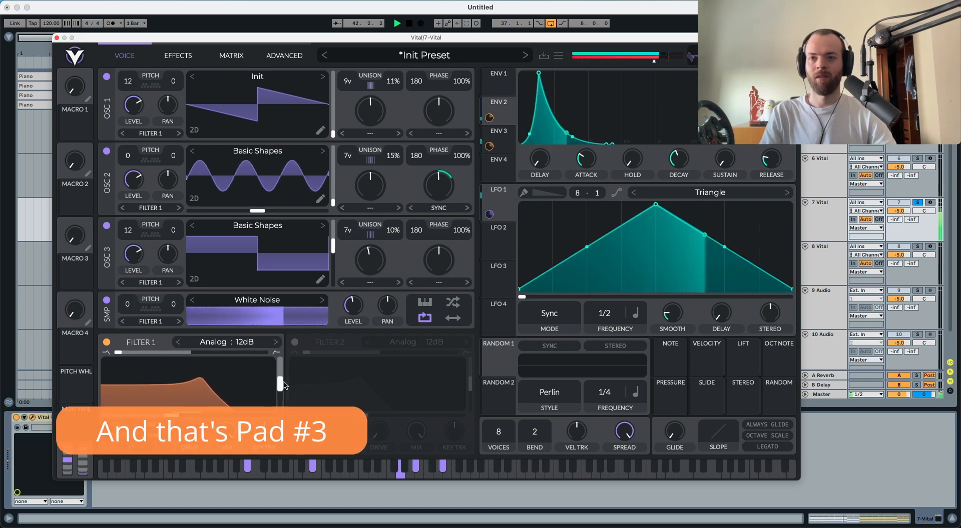
left_click_drag(280, 387, 280, 390)
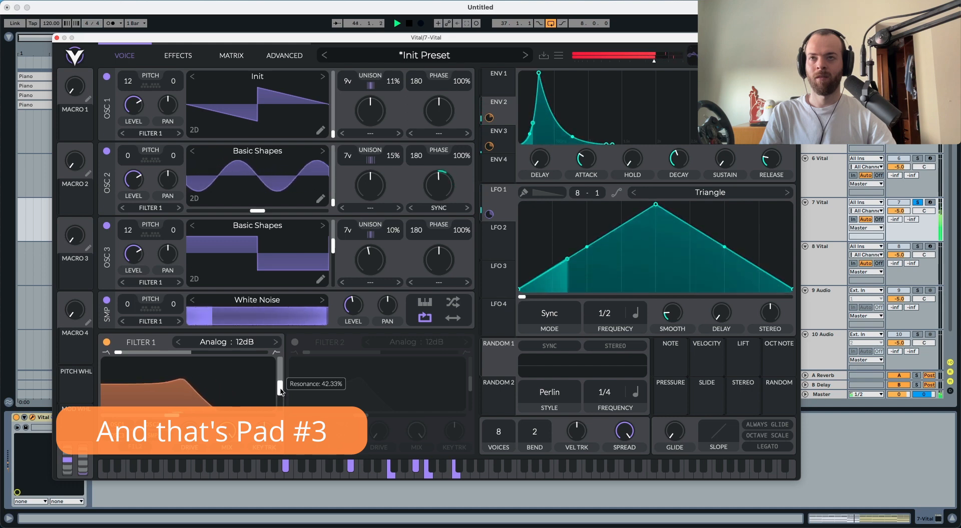
left_click(227, 63)
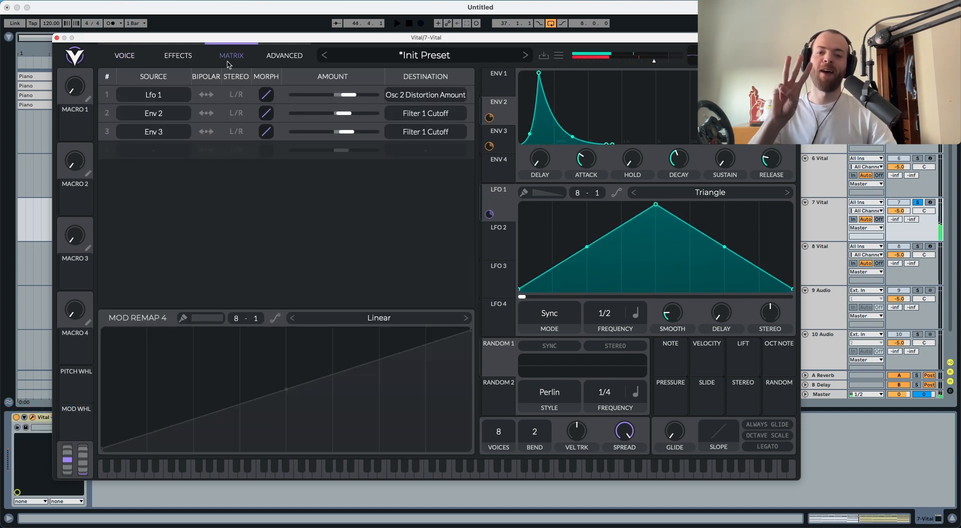
Open Vital on track 8 and set oscillator 1's unison to 7 voices with 12% detune
left_click(811, 256)
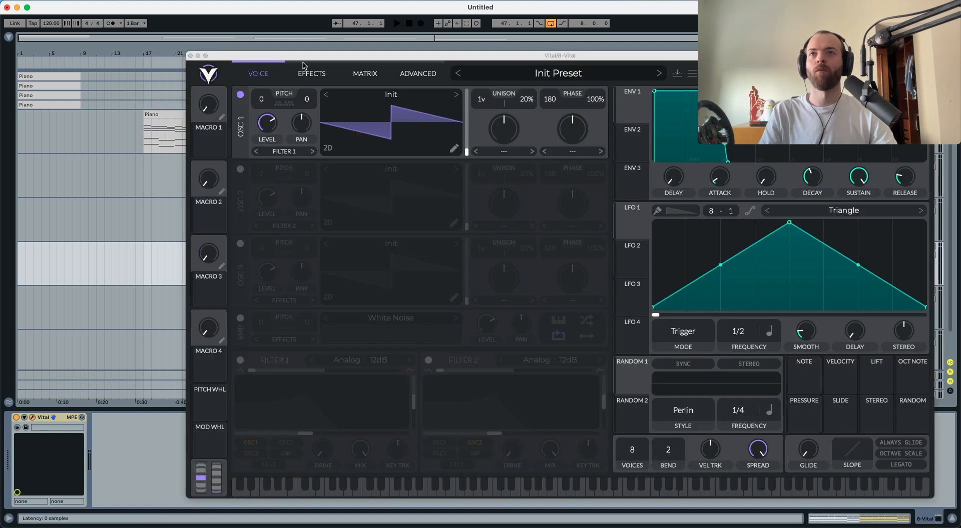
left_click_drag(307, 57, 173, 47)
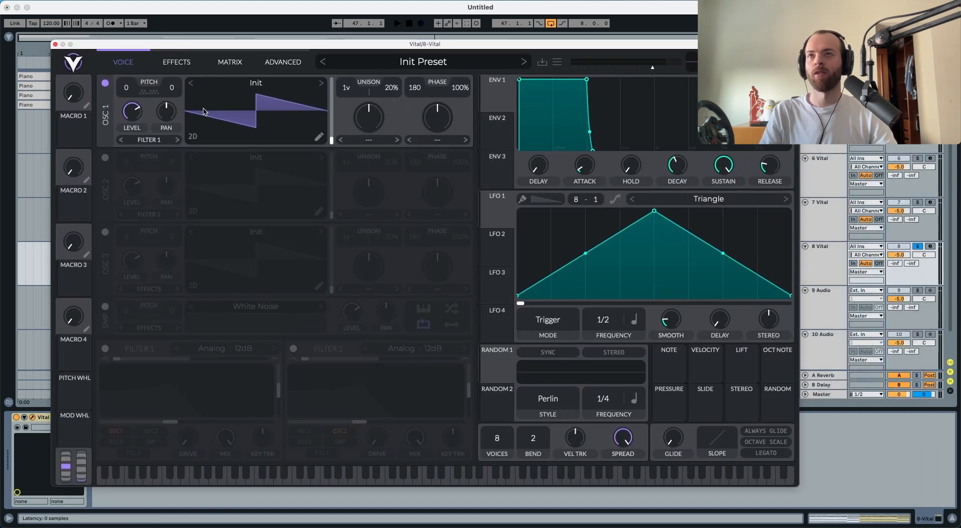
scroll(346, 86, "up", 1)
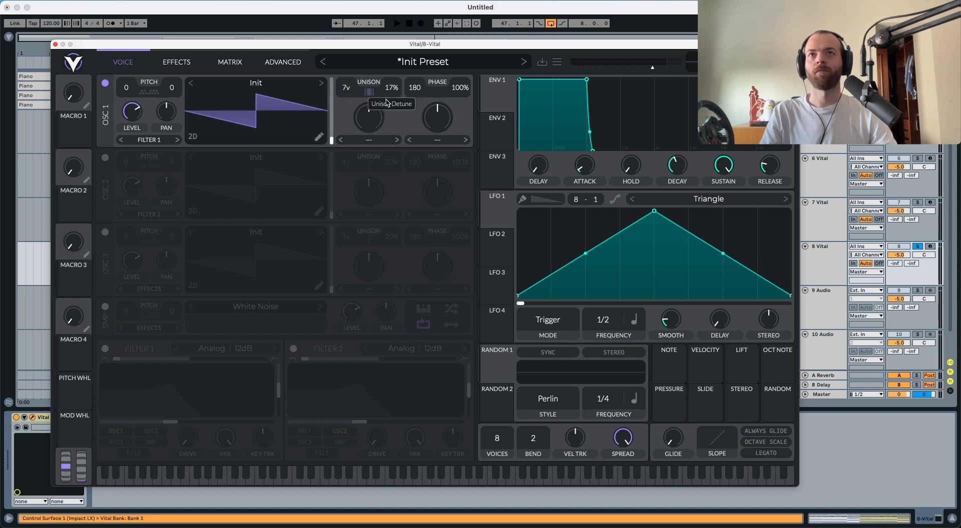
key("space")
mouse_move(388, 103)
left_mouse_down()
mouse_move(386, 126)
mouse_move(389, 114)
left_mouse_up()
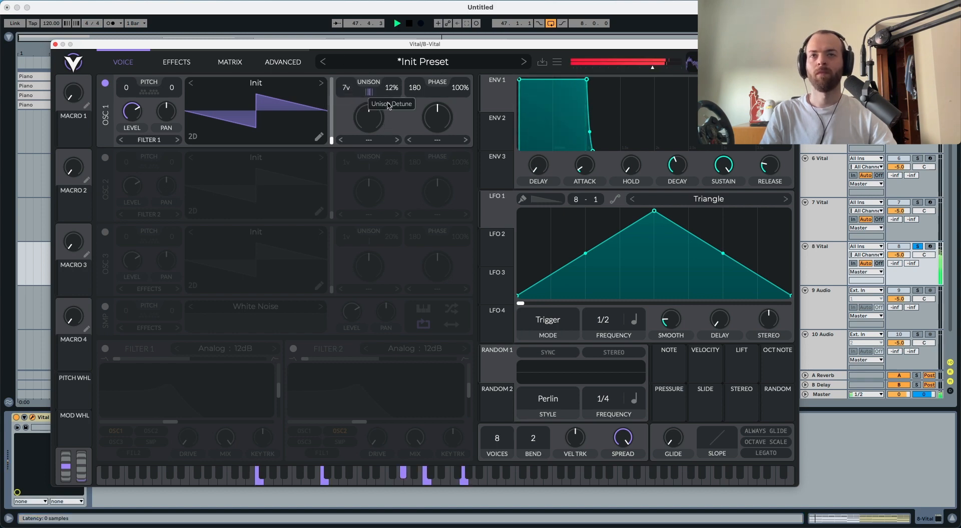
key("space")
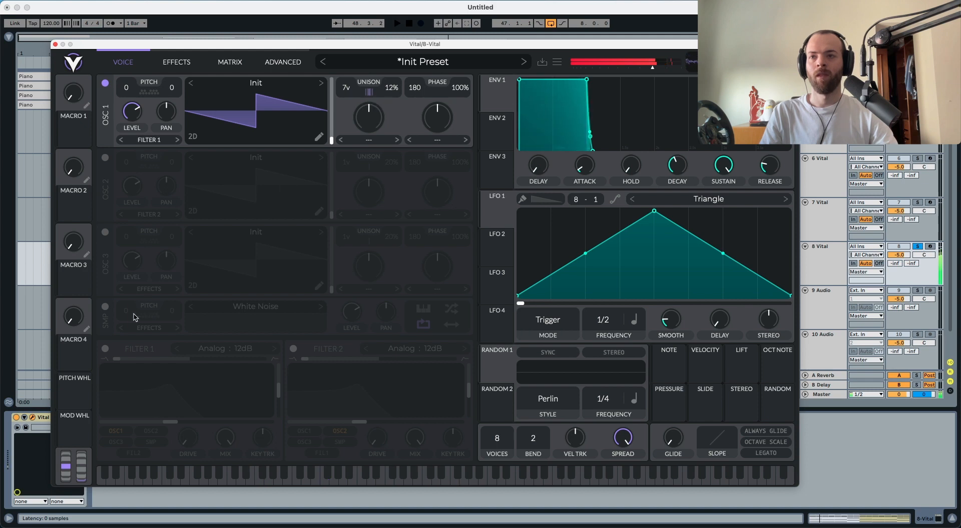
Enable Filter 1 for oscillator 1, raise its cutoff, add a little drive, and lower its resonance to about 28.5%
left_click(106, 349)
left_click_drag(170, 424, 185, 425)
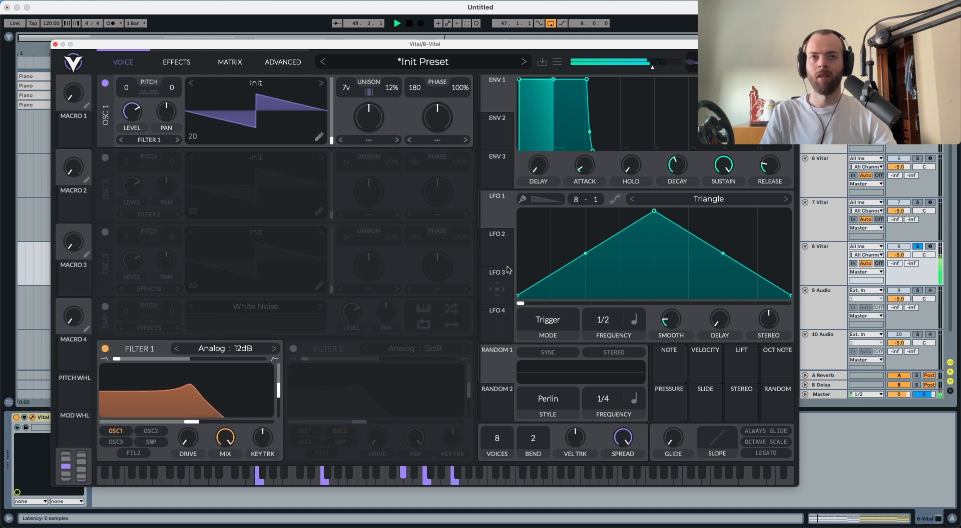
left_click_drag(195, 424, 201, 425)
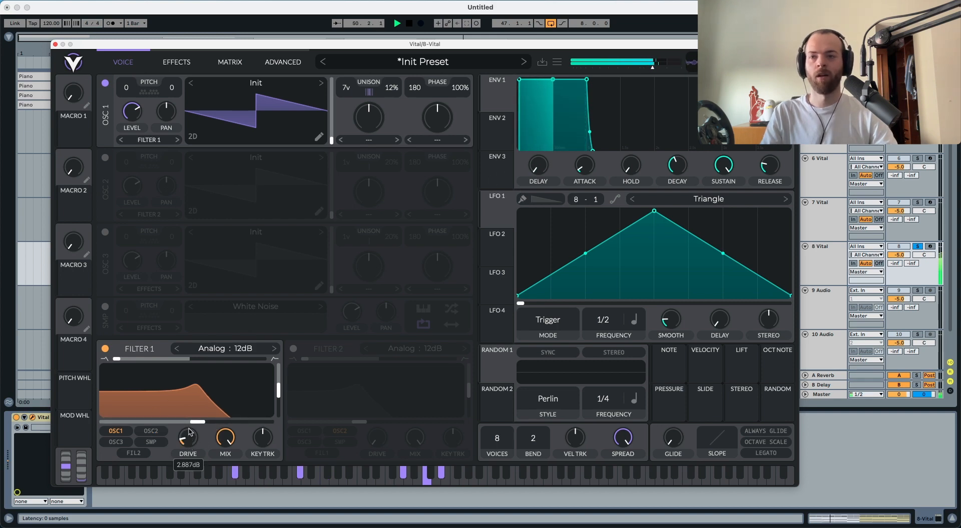
left_click_drag(279, 397, 279, 409)
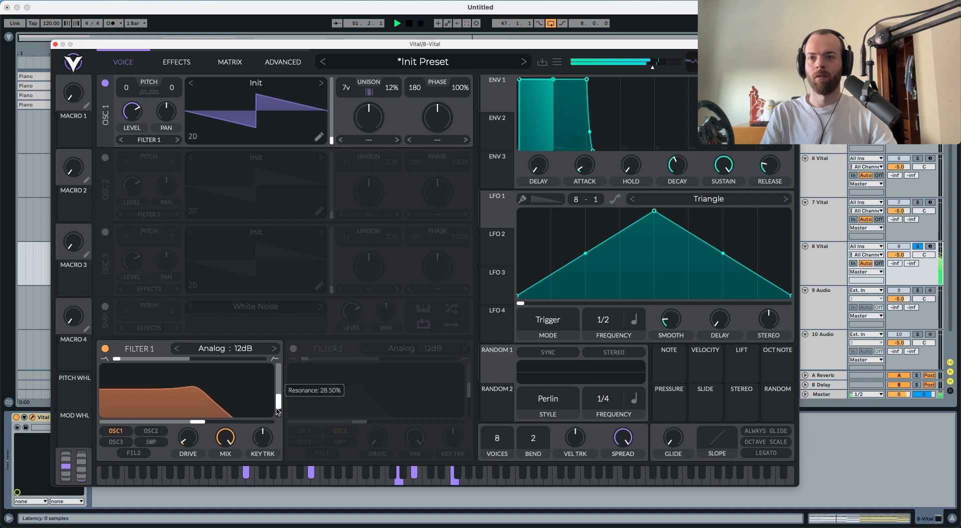
left_click_drag(199, 422, 203, 422)
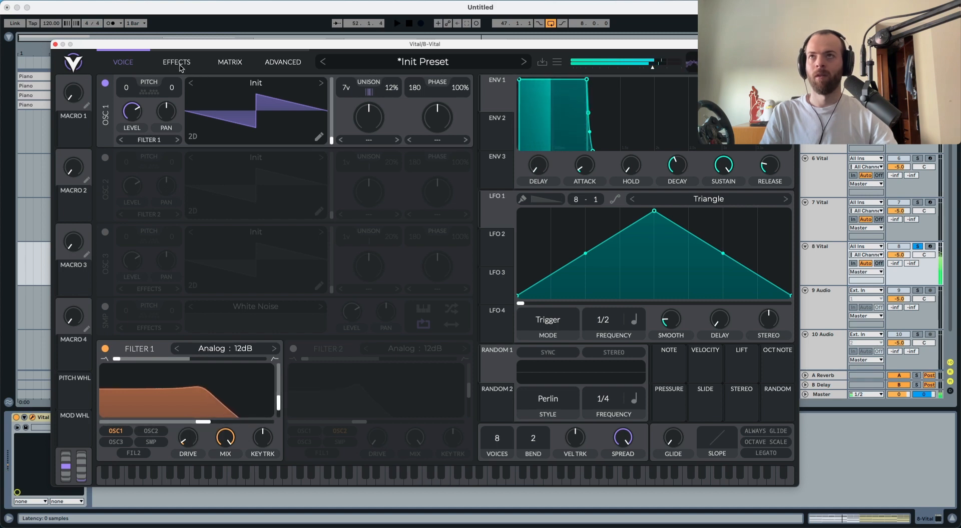
Enable the EQ, make its low band a low cut with a raised cutoff, and place it second in the effects chain, after Chorus
left_click(176, 61)
key("space")
left_click(106, 257)
left_click_drag(124, 267, 125, 93)
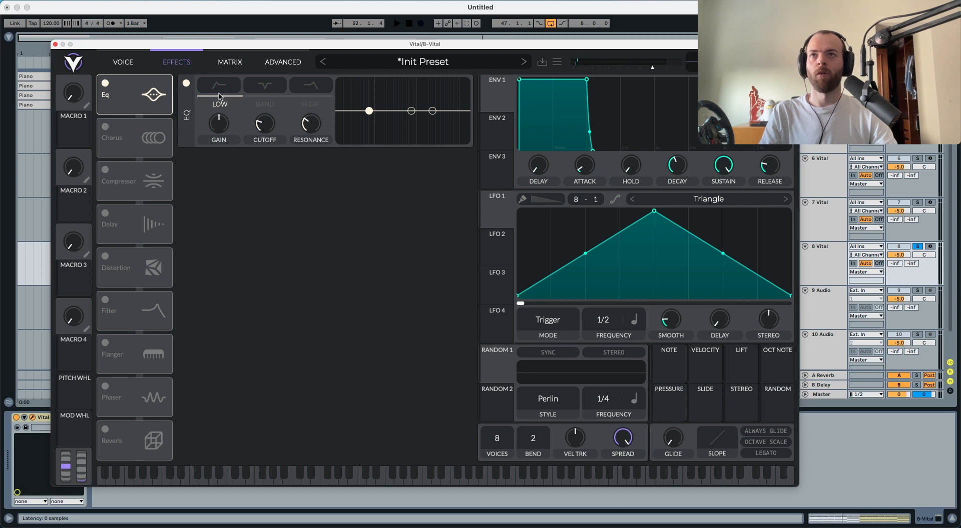
key("space")
left_click_drag(255, 126, 266, 118)
left_click_drag(142, 87, 142, 132)
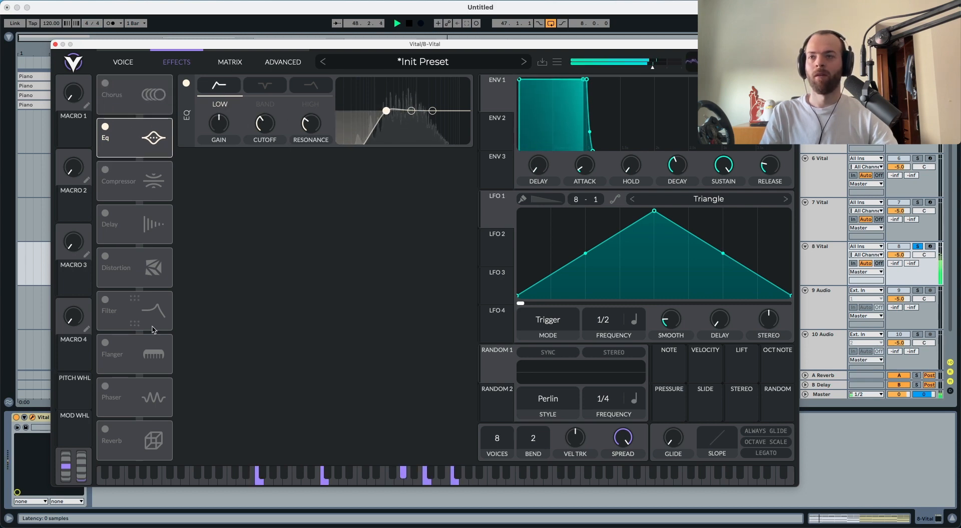
Enable the Reverb, move it directly after the EQ, and raise its mix and time while previewing the clip
key("space")
left_click(106, 430)
left_click_drag(120, 434, 120, 181)
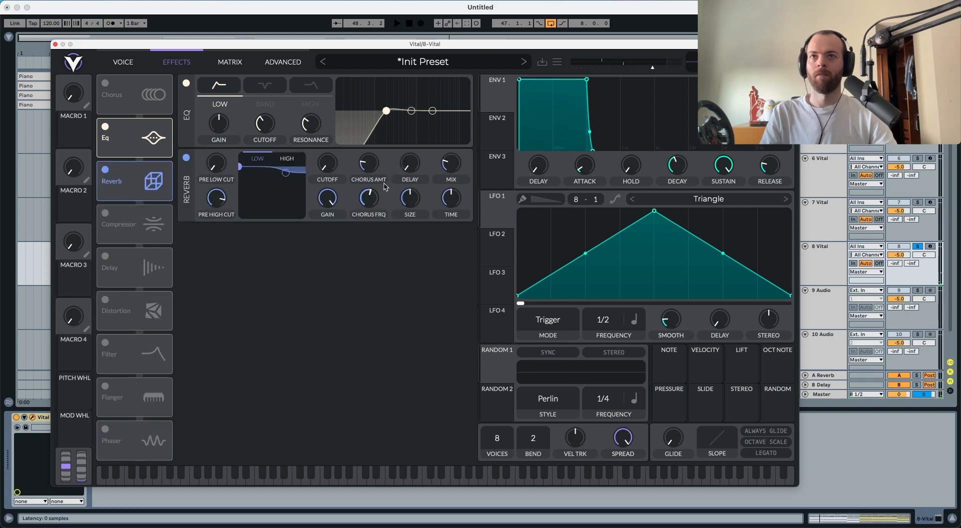
key("space")
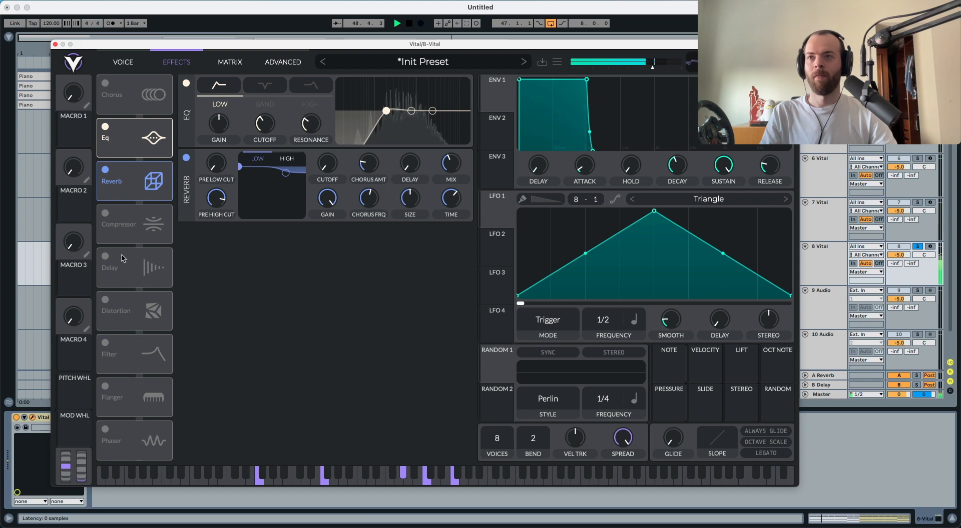
key("space")
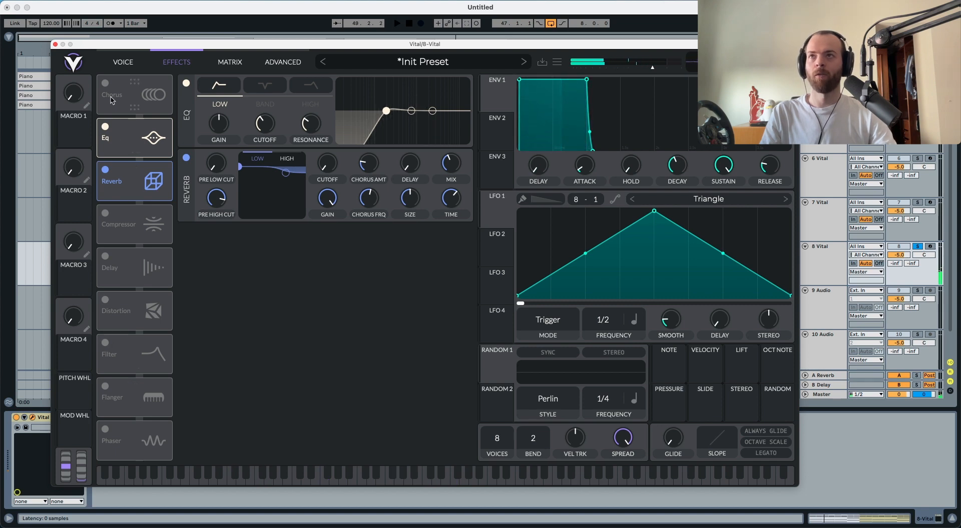
Enable the Chorus, lower its mix, and raise both of its delay times while the clip plays
left_click(105, 83)
key("space")
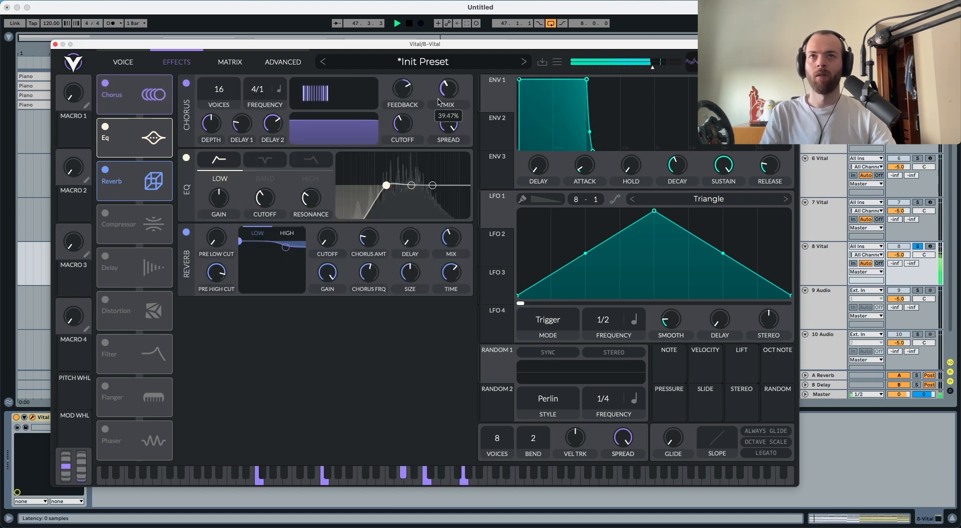
mouse_move(273, 120)
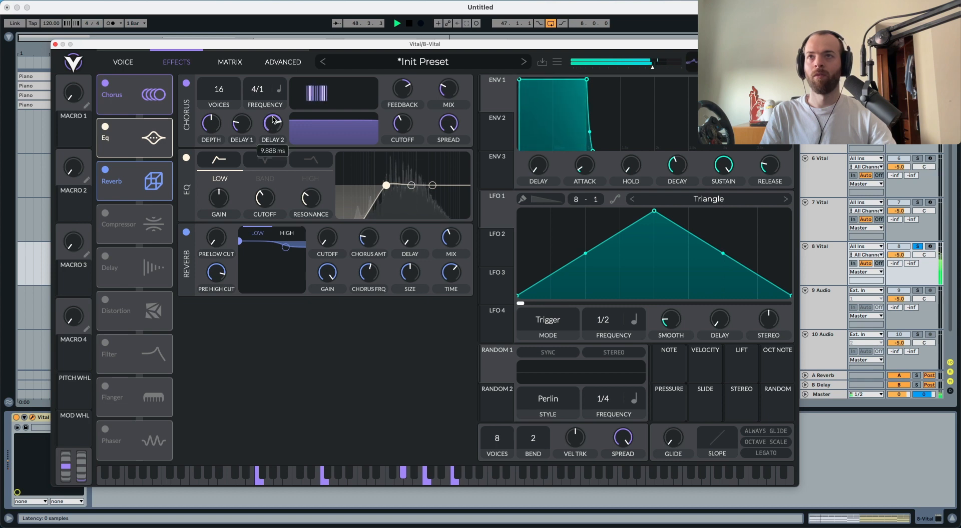
mouse_move(397, 127)
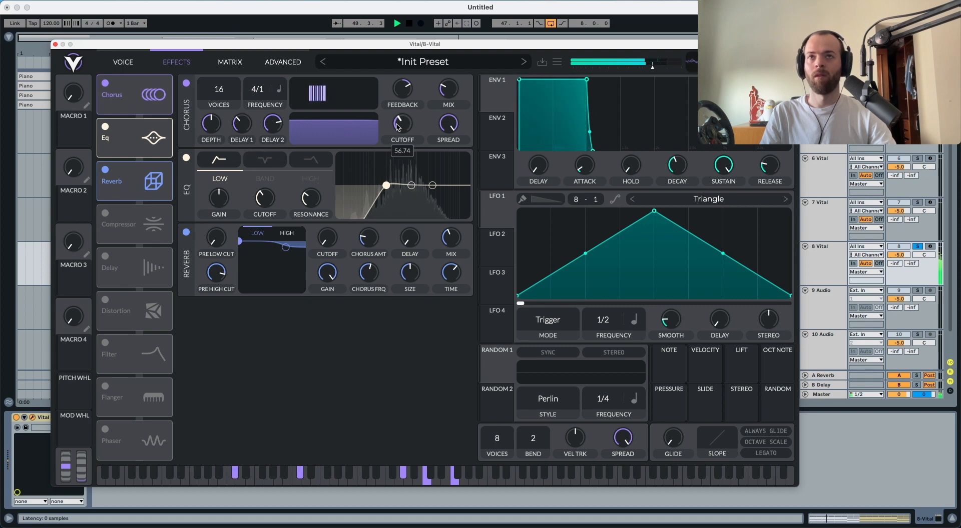
Enable oscillator 2, transpose it up 12 semitones, and set its unison to 5 voices with 8% detune
left_click(128, 64)
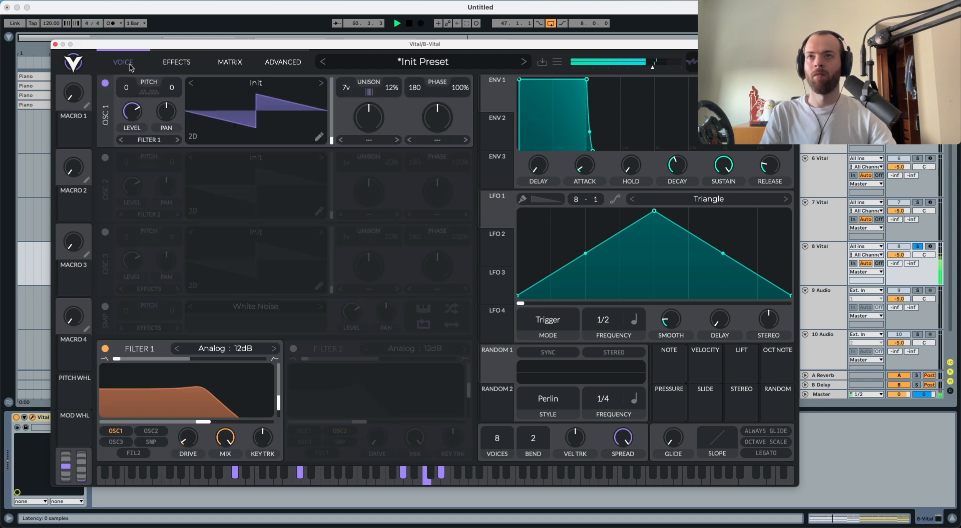
mouse_move(134, 120)
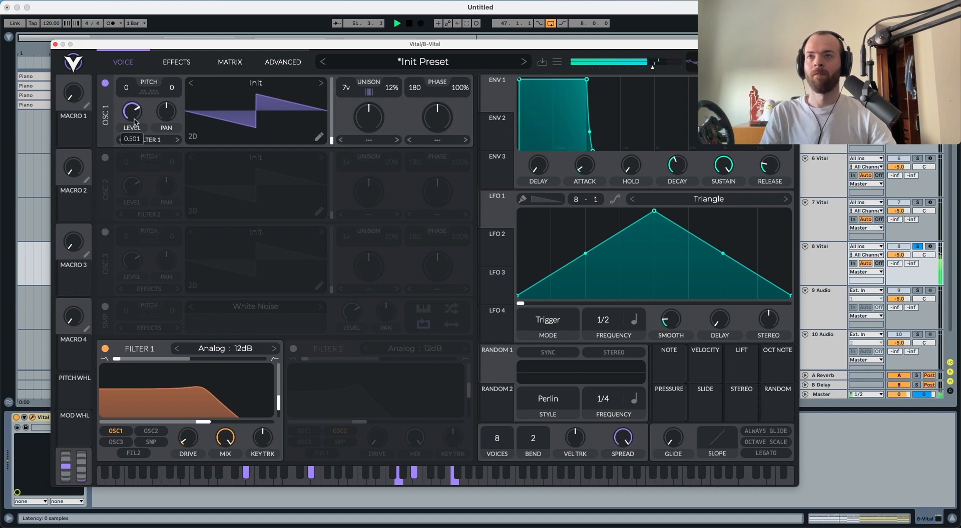
left_click(105, 158)
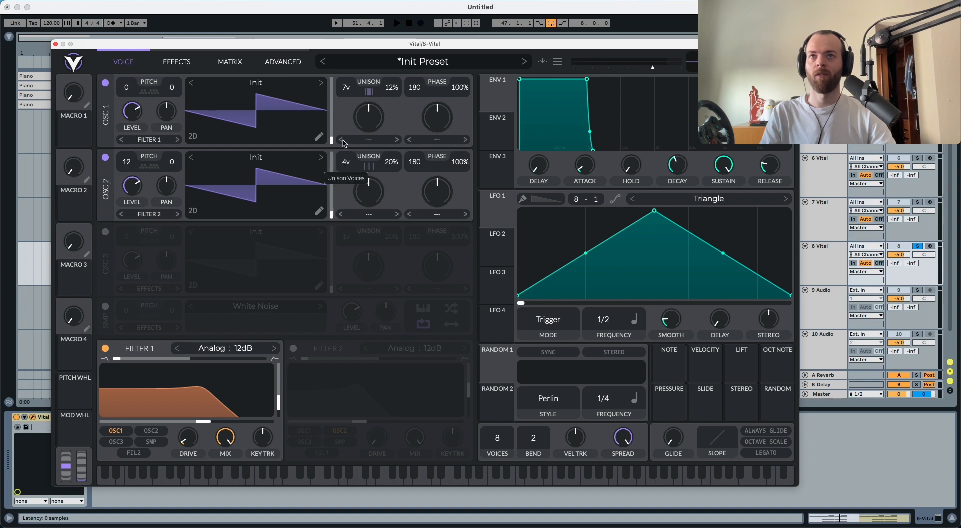
key("space")
left_click_drag(388, 161, 388, 177)
key("space")
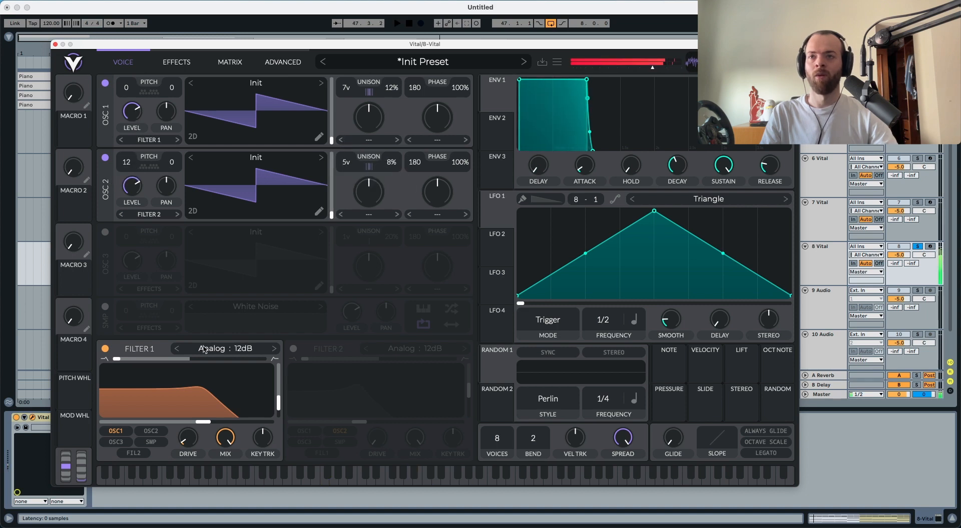
Route oscillator 2 to Filter 1 and lower its level to 0.323 while the clip plays
left_click(143, 219)
left_click(145, 228)
key("space")
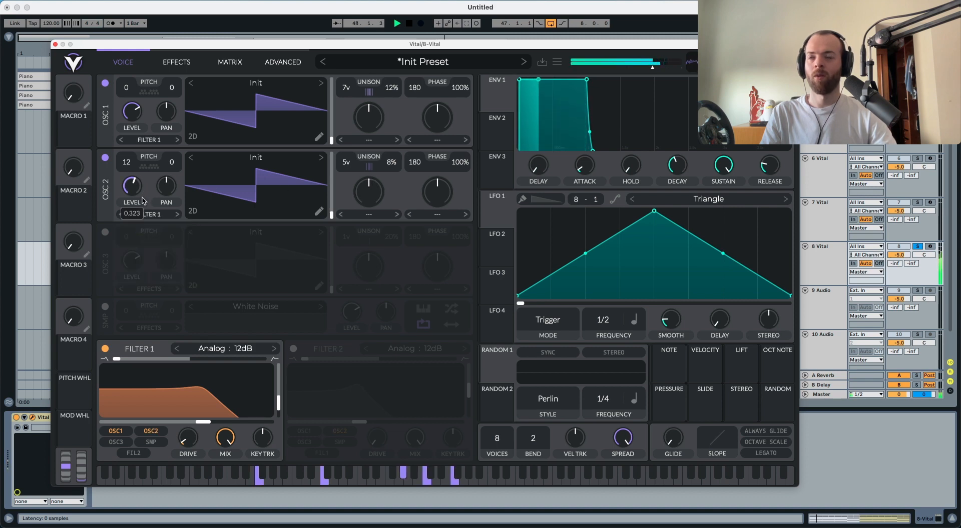
Enable the Distortion, move it directly after the Chorus, and set its drive to 0.710 dB while the clip plays
left_click(171, 63)
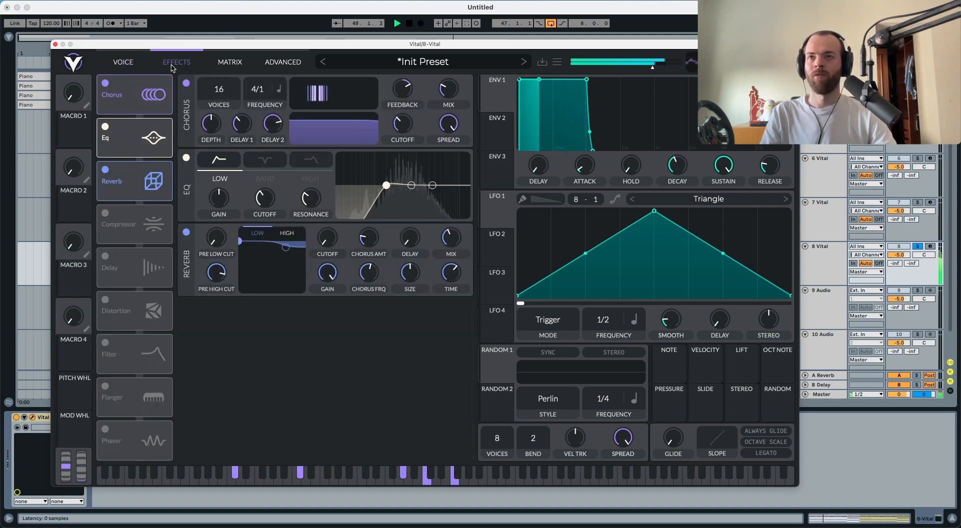
key("space")
left_click(106, 299)
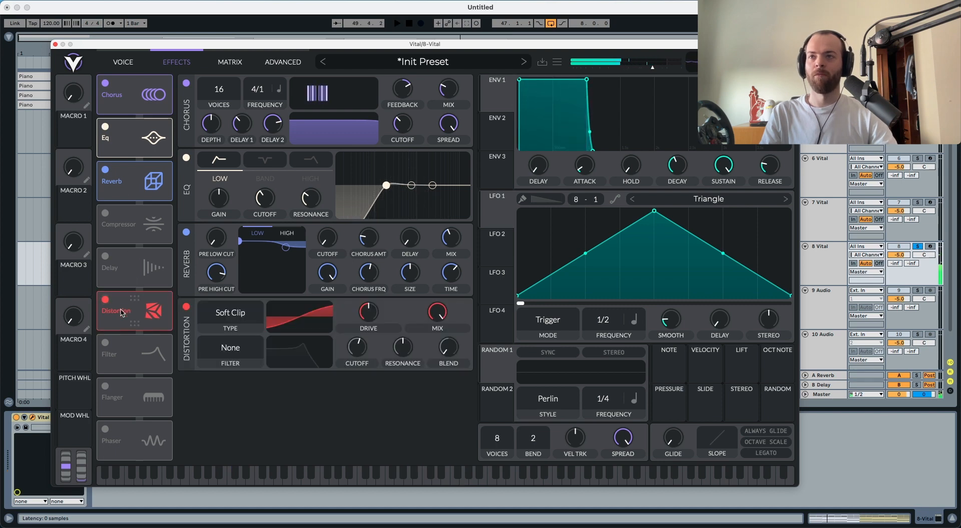
left_click_drag(110, 309, 129, 132)
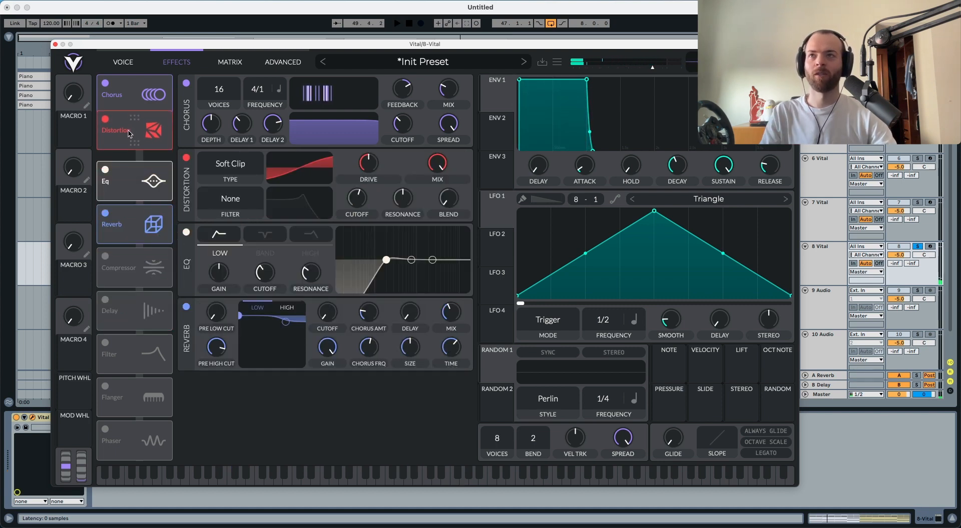
key("space")
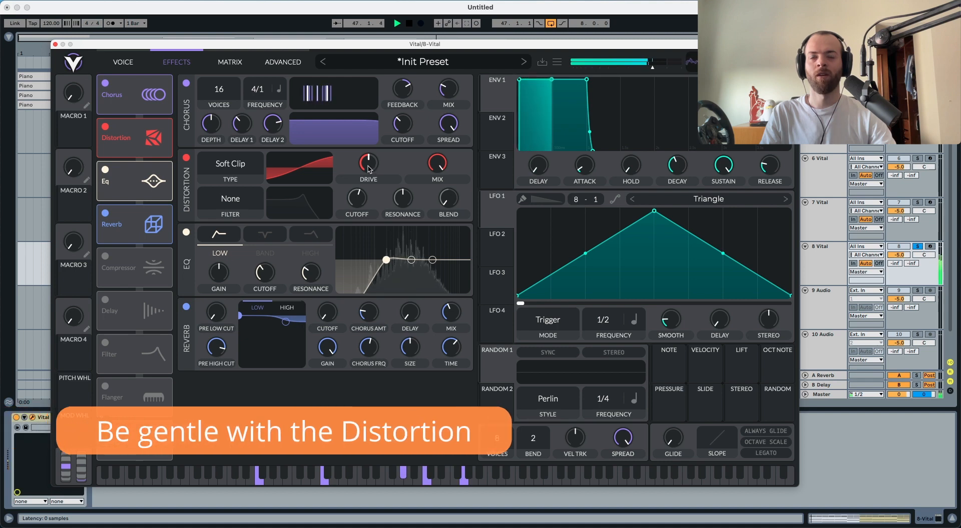
mouse_move(370, 168)
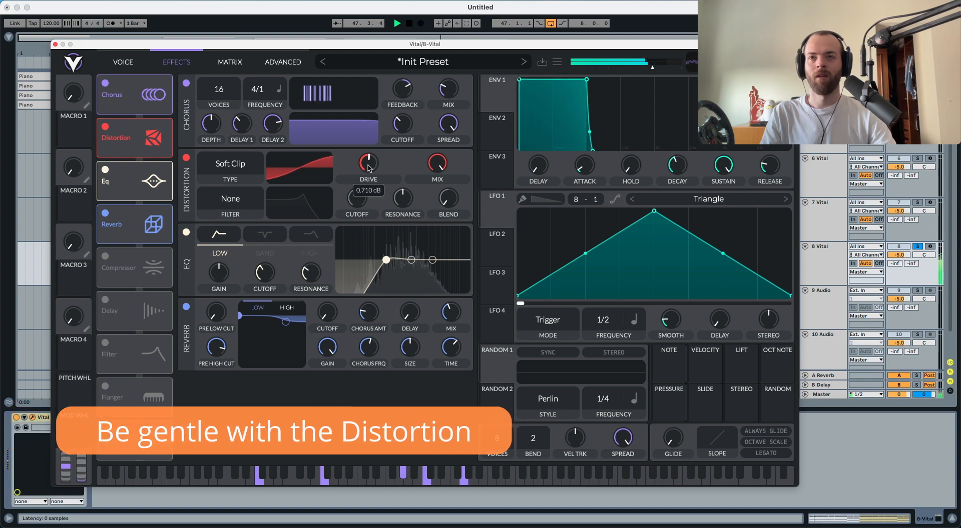
Try envelope 1's sustain at zero, restore it to full, and lengthen the release to 1.533 seconds
left_click(122, 63)
key("space")
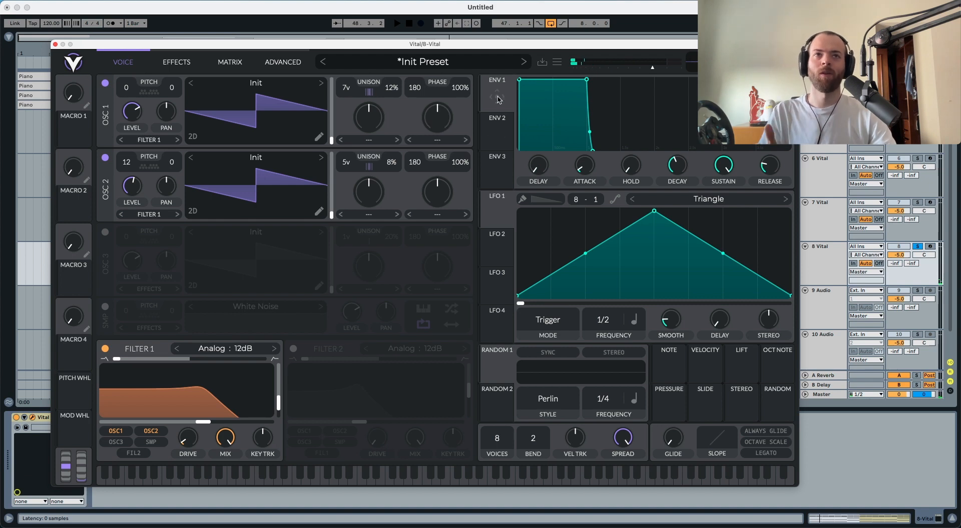
left_click_drag(723, 165, 716, 267)
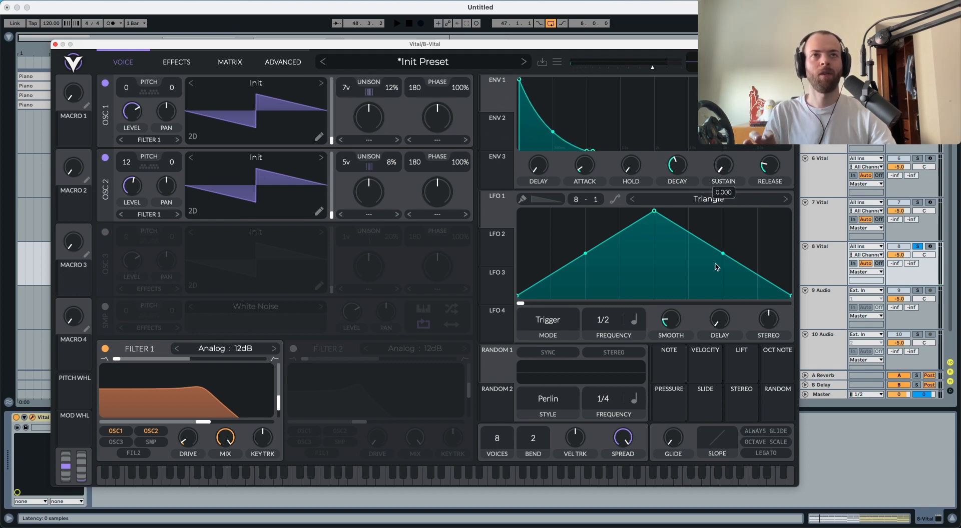
left_click_drag(723, 168, 724, 125)
left_click_drag(769, 166, 773, 148)
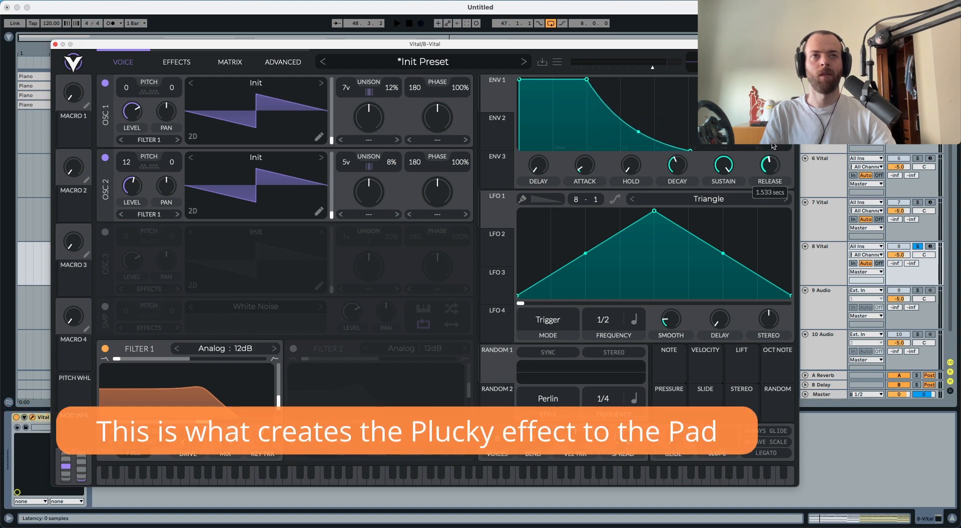
key("space")
key("space")
Set envelope 2's sustain to zero and assign the envelope to Filter 1's cutoff
left_click(496, 129)
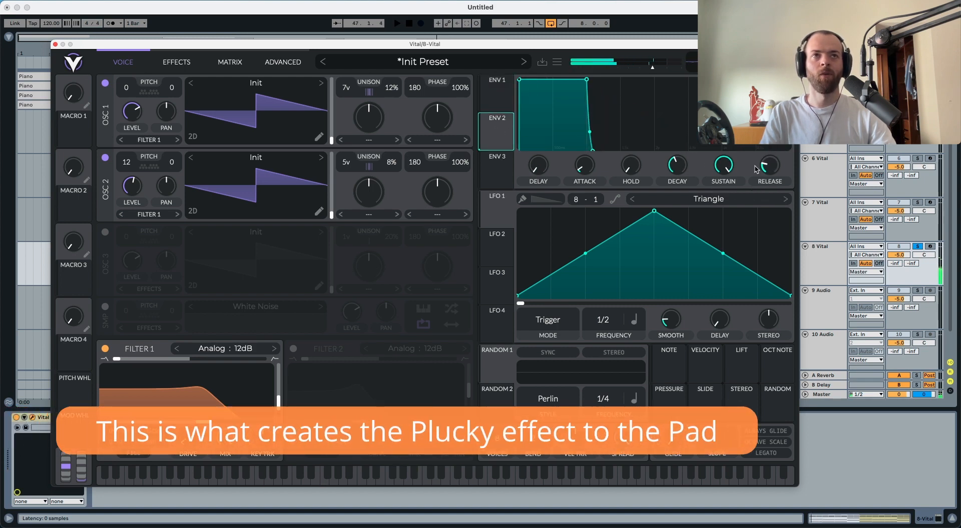
left_click_drag(717, 165, 718, 240)
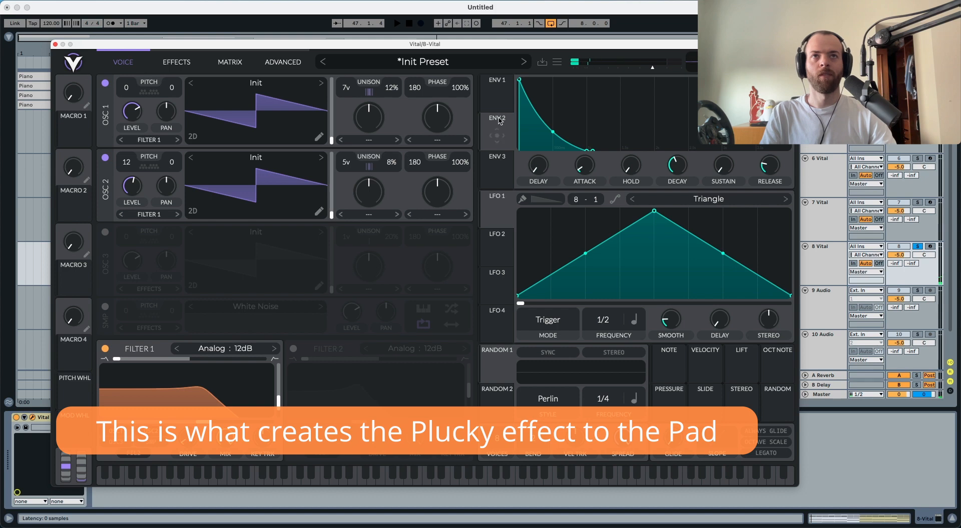
left_click_drag(497, 135, 186, 412)
Lengthen envelope 2's decay and lower Filter 1's cutoff to 14.80 semitones while the clip plays
key("space")
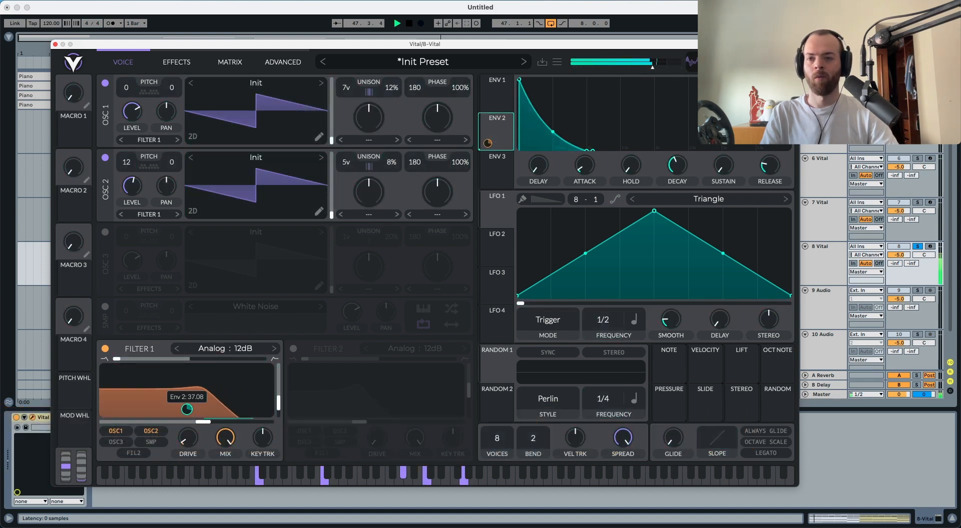
left_click_drag(674, 168, 674, 164)
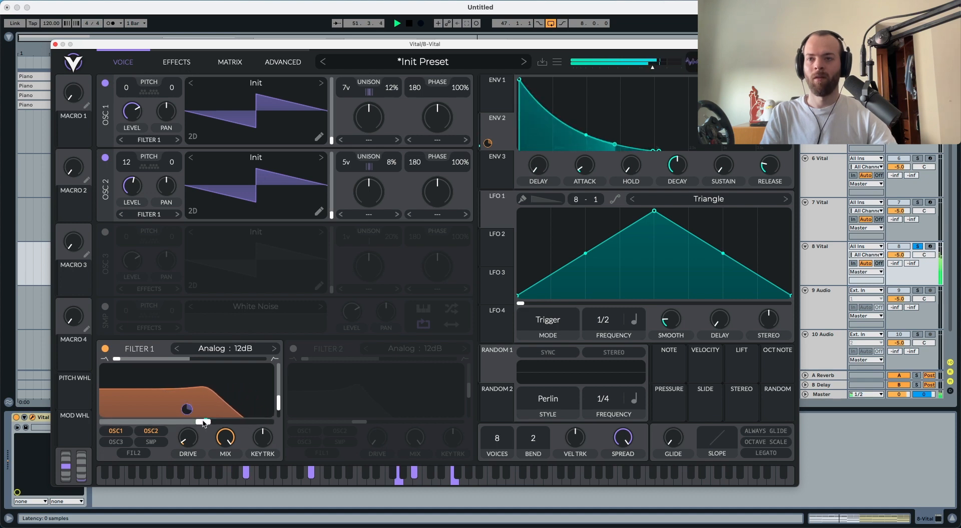
left_click_drag(203, 422, 191, 424)
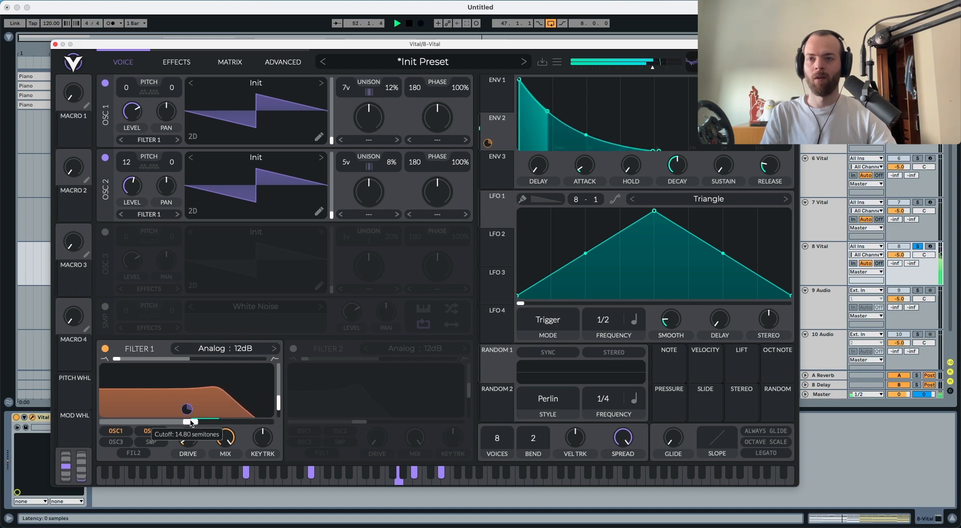
Lower the Distortion's mix while previewing the clip
left_click(173, 64)
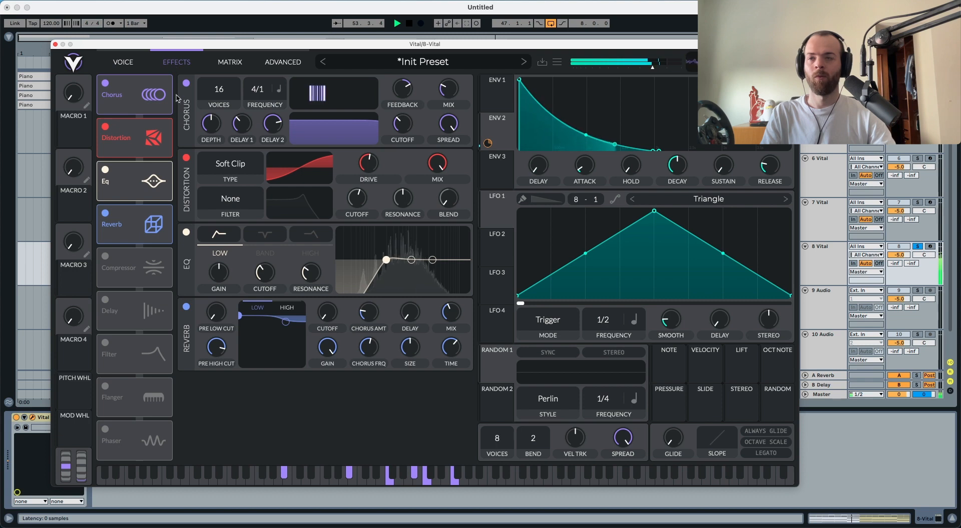
left_click_drag(429, 193, 429, 204)
key("space")
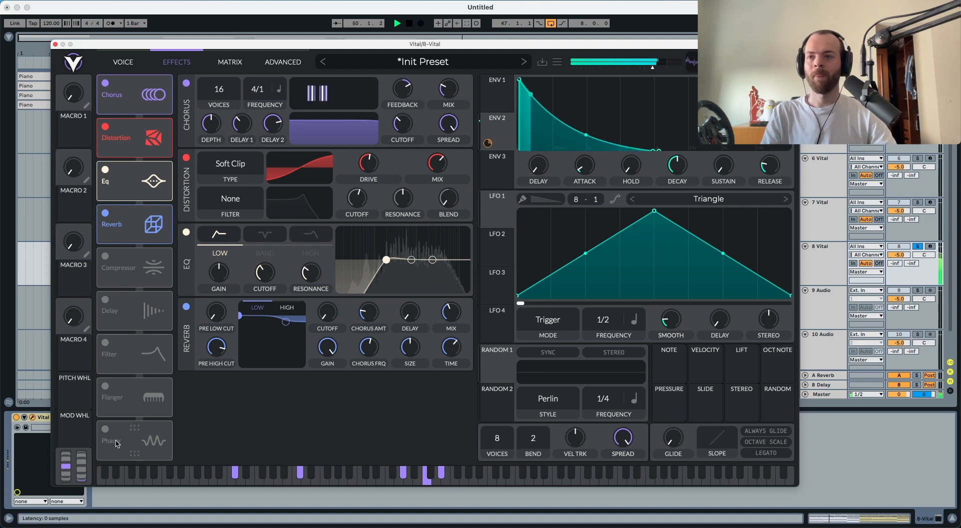
Stop playback, enable the Phaser, and place it between the Distortion and the EQ
key("space")
left_click(105, 429)
left_click_drag(128, 445, 131, 182)
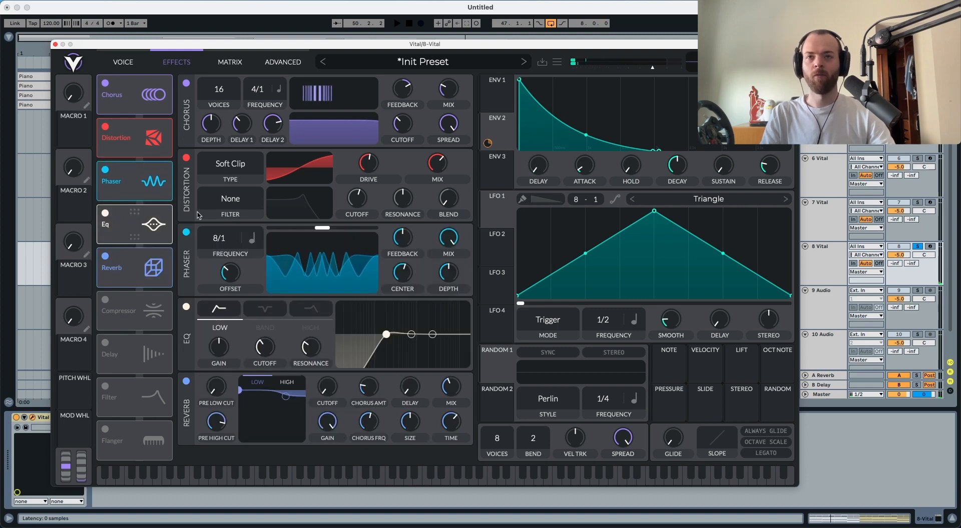
Set the Phaser's depth to 14.90 semitones and reduce its mix while the clip plays
key("space")
left_click_drag(448, 274, 443, 291)
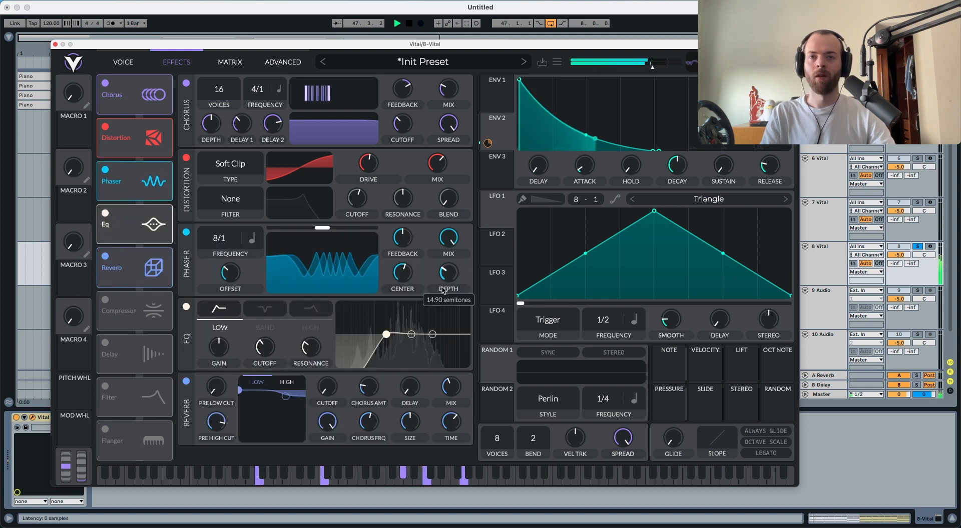
left_click_drag(444, 240, 441, 279)
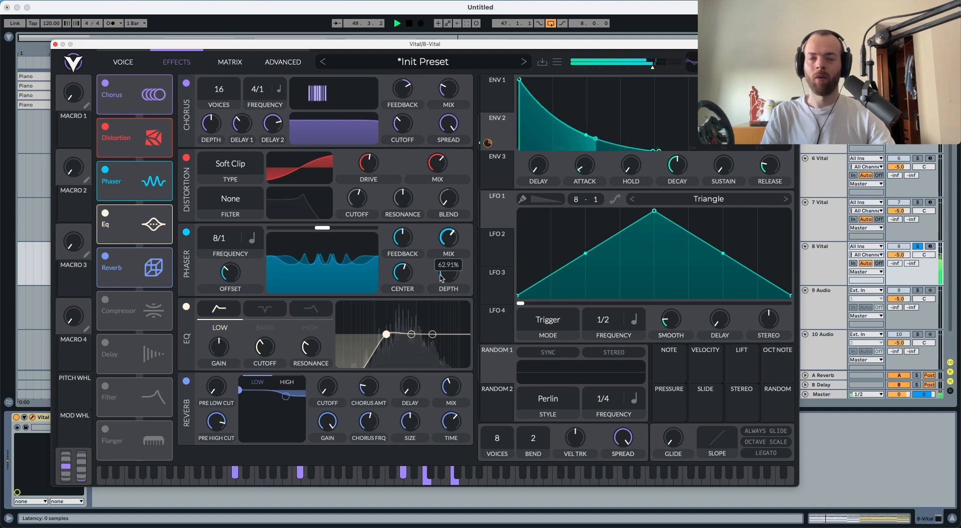
mouse_move(439, 246)
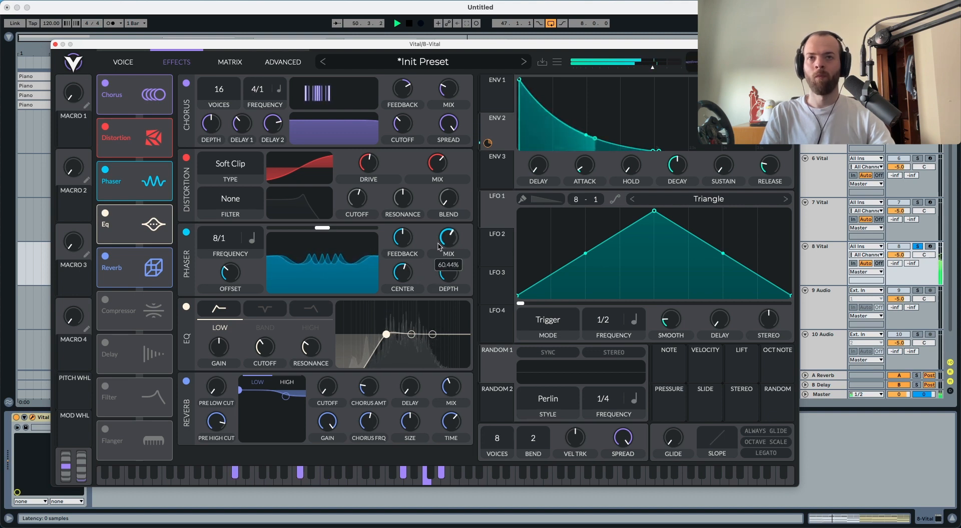
left_click_drag(438, 268, 438, 275)
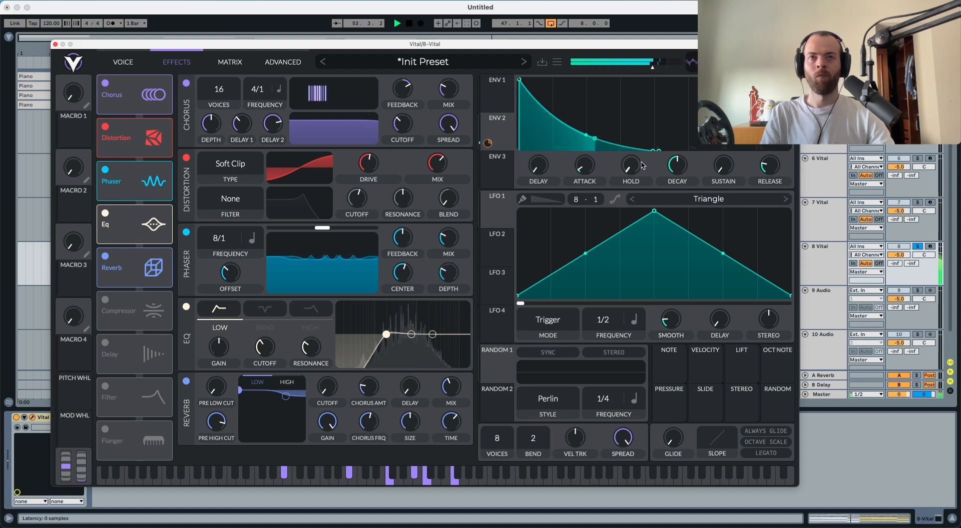
key("space")
Lower envelope 2's modulation amount on Filter 1's cutoff to 29.22 while previewing the clip
left_click(146, 67)
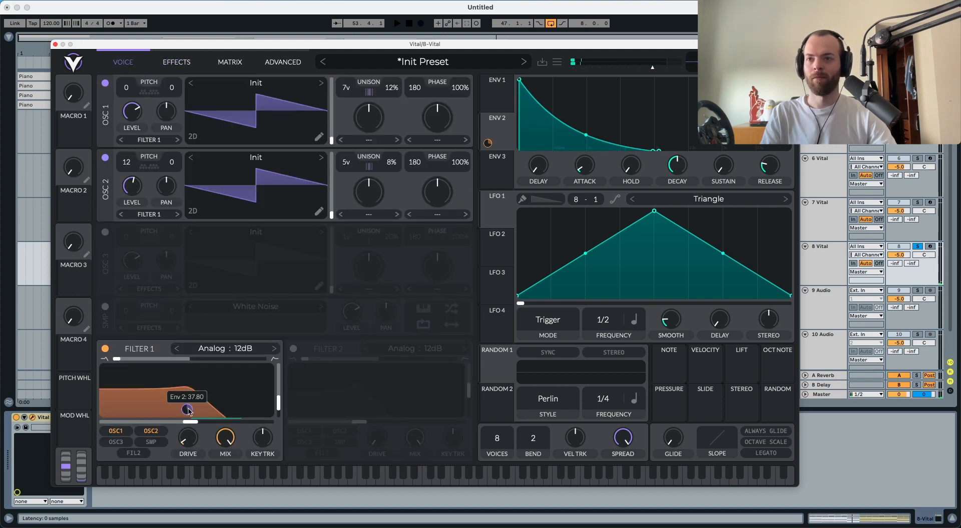
key("space")
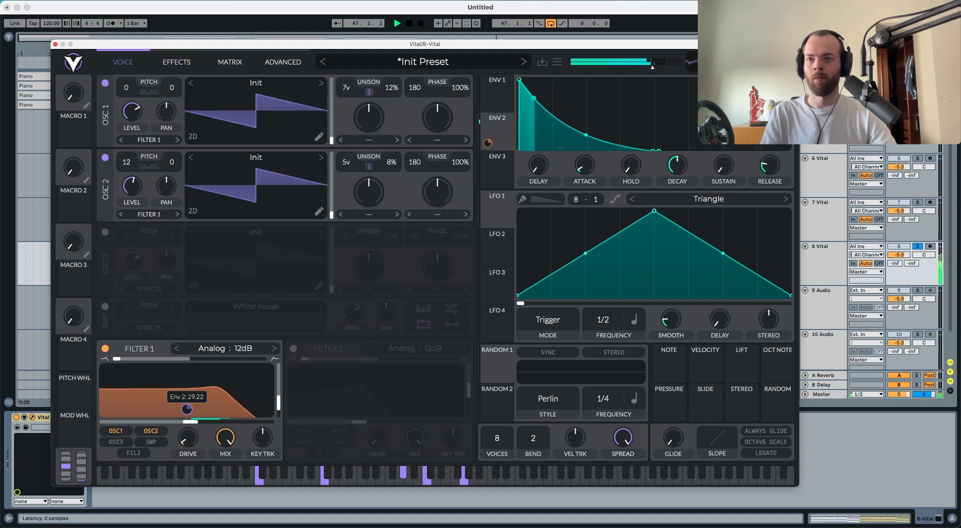
left_click(222, 66)
left_click(123, 62)
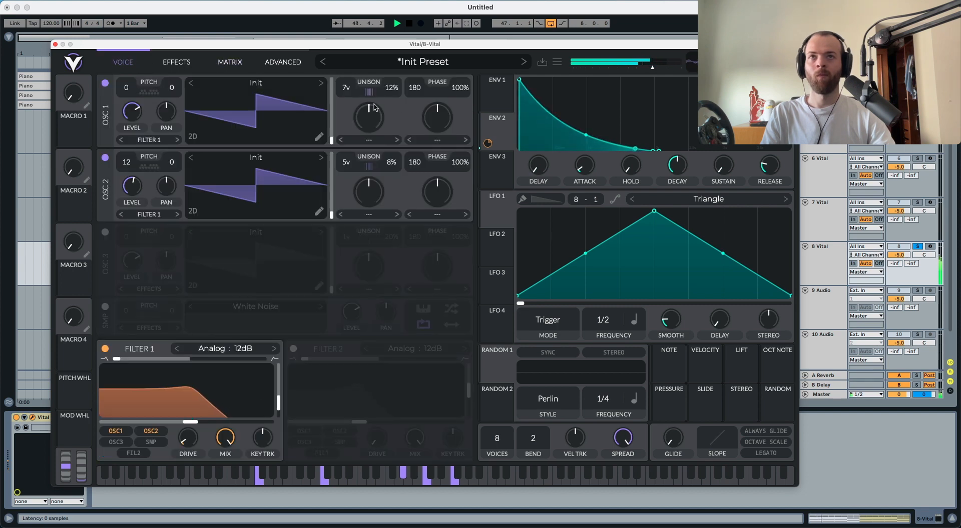
Listen to the finished fourth pad with its effects chain in view, and stop playback
left_click(176, 62)
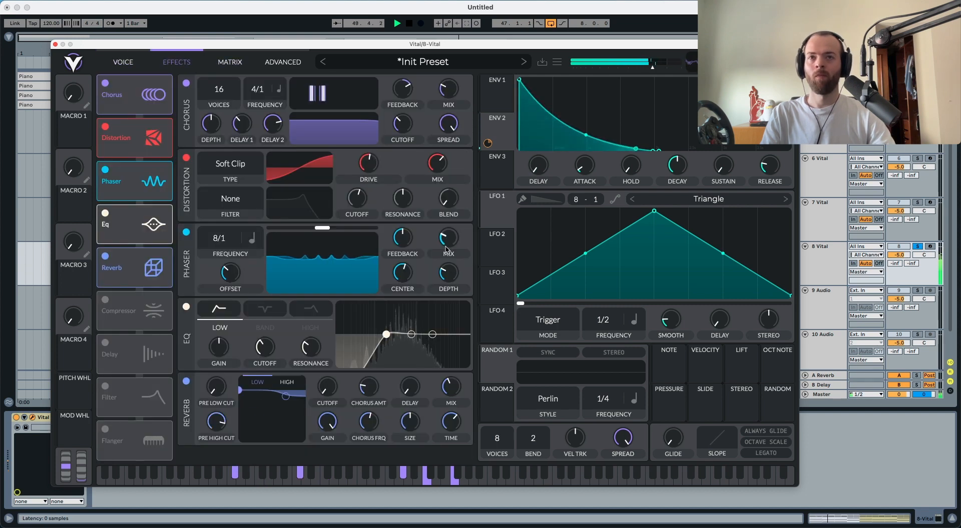
mouse_move(447, 248)
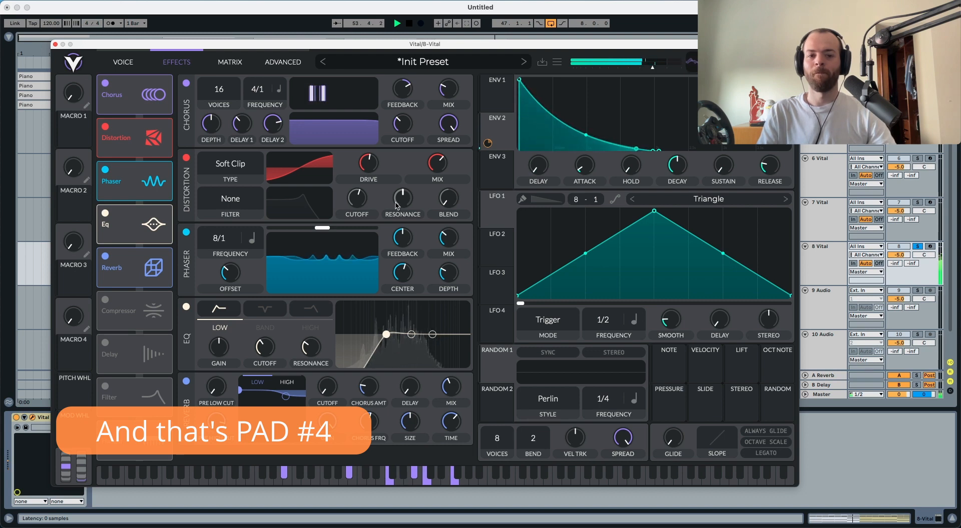
key("space")
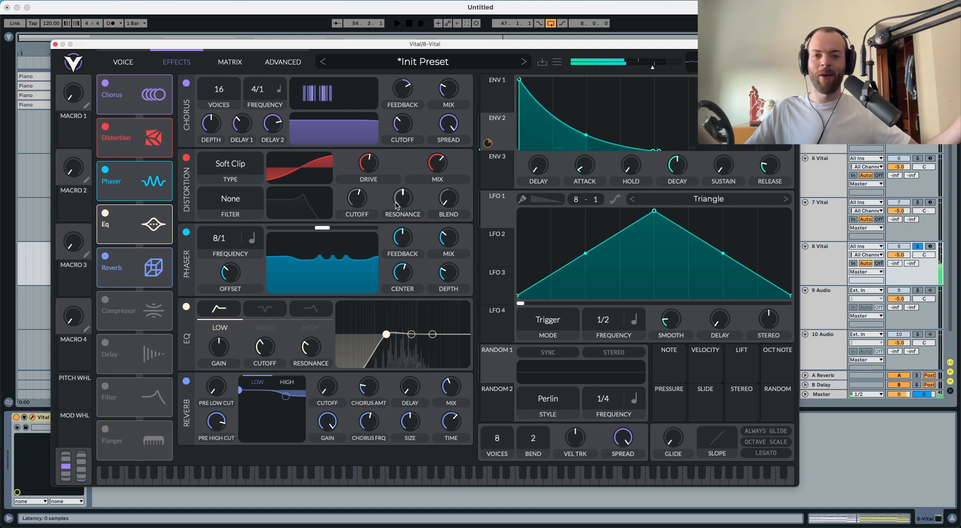